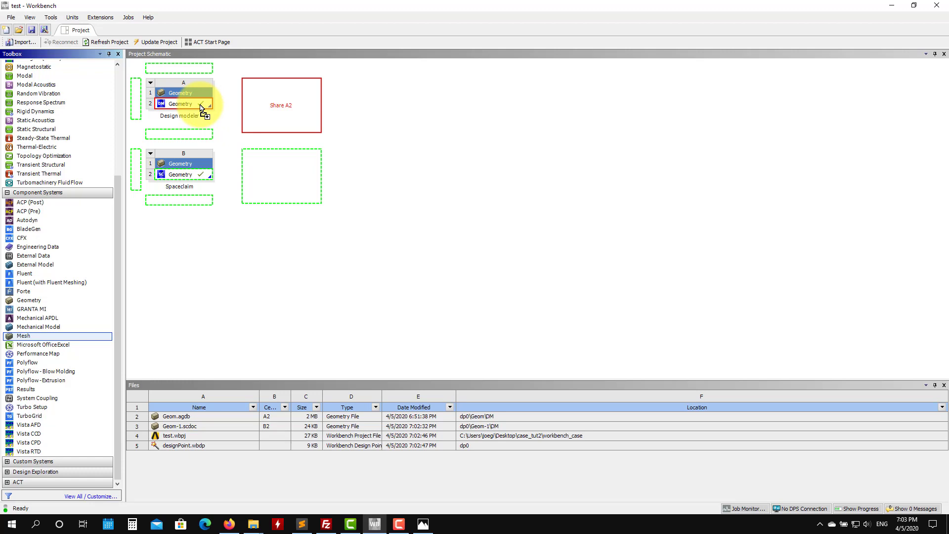
Step: Add a Mesh system sharing the Design modeler geometry and open it in Meshing
{"action": "left_click_drag", "start_coordinate": [201, 109], "coordinate": [201, 108]}
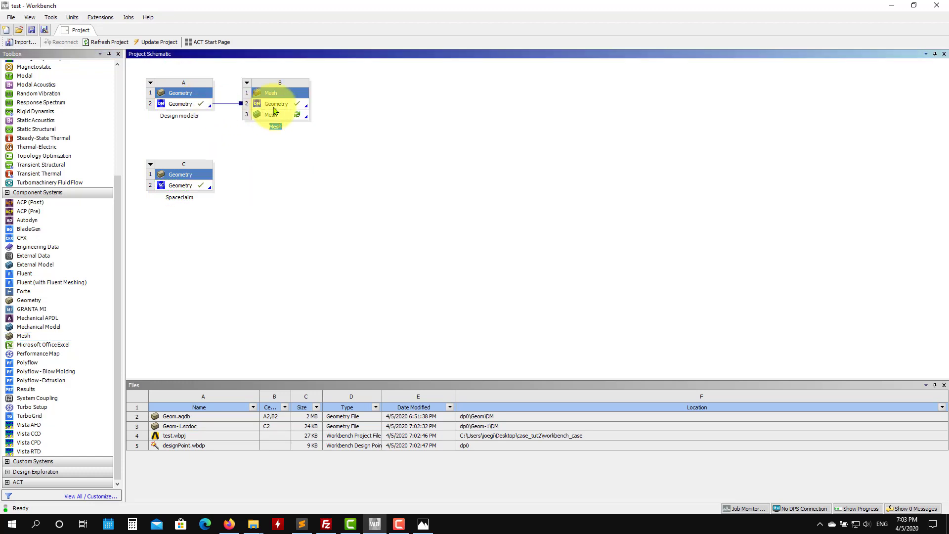
{"action": "left_click", "coordinate": [275, 115]}
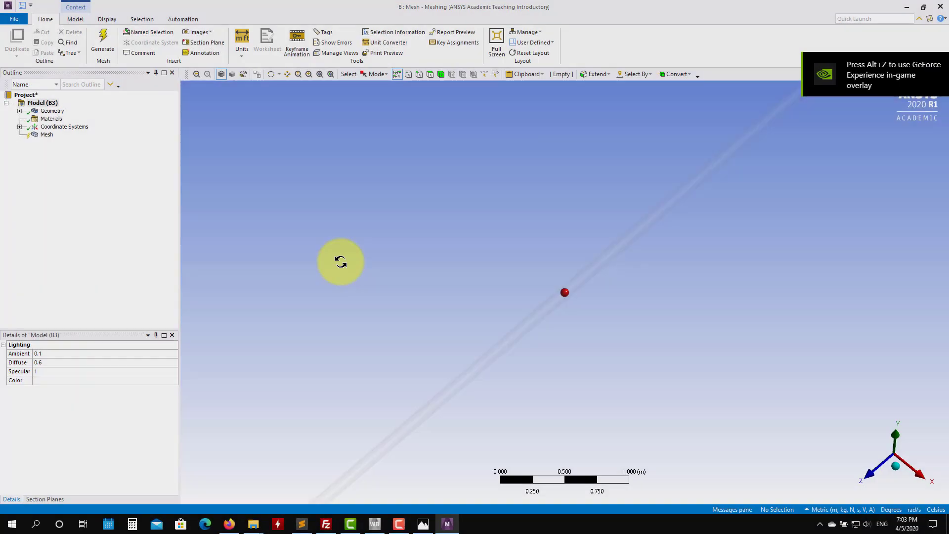
Step: Set the mesh's Physics Preference to CFD
{"action": "left_click_drag", "start_coordinate": [339, 260], "coordinate": [431, 223]}
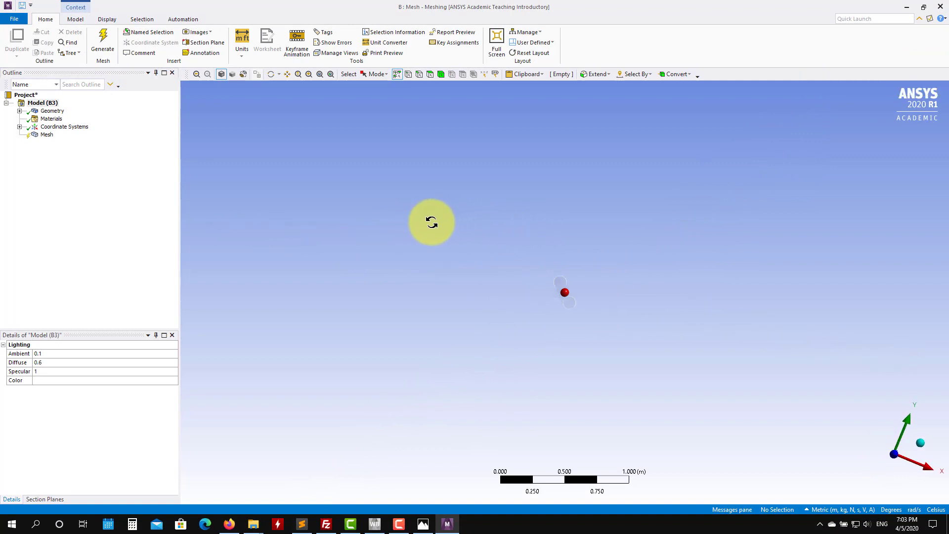
{"action": "scroll", "coordinate": [629, 341], "scroll_direction": "down", "scroll_amount": 2}
{"action": "scroll", "coordinate": [628, 340], "scroll_direction": "up", "scroll_amount": 8}
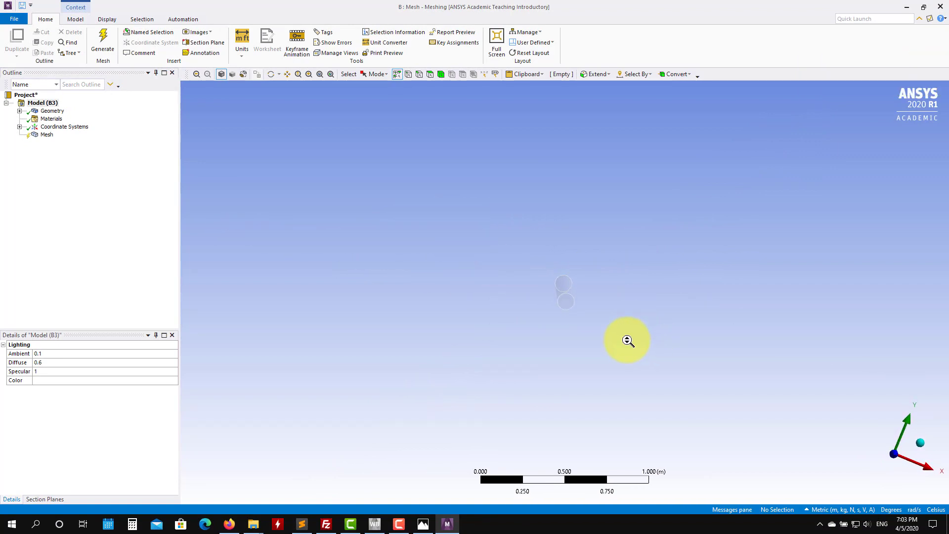
{"action": "middle_click_drag", "start_coordinate": [500, 312], "coordinate": [514, 313]}
{"action": "left_click", "coordinate": [43, 136]}
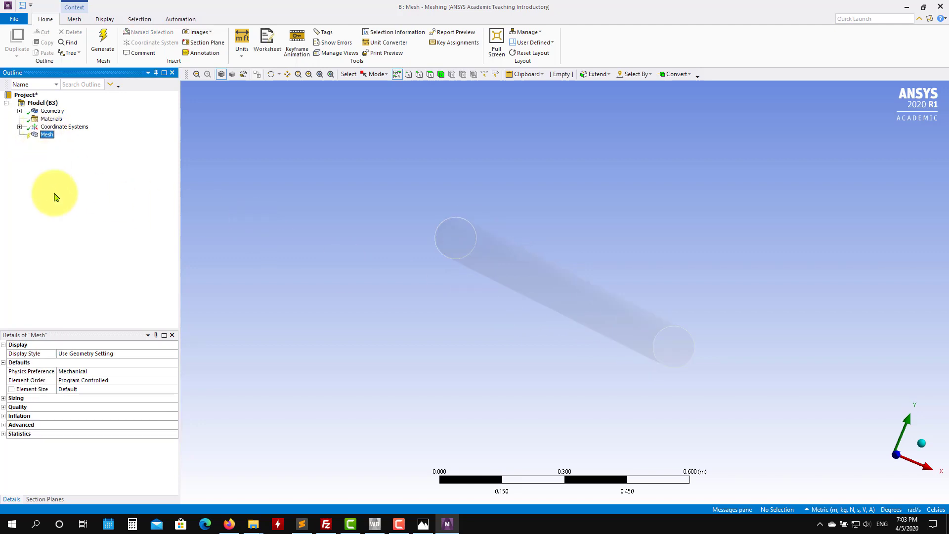
{"action": "left_click", "coordinate": [173, 374]}
{"action": "left_click", "coordinate": [174, 371]}
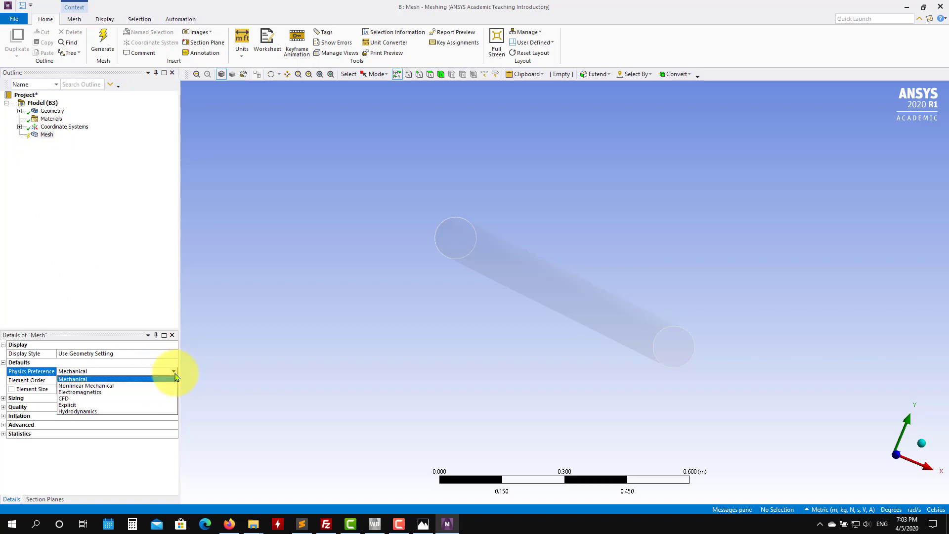
{"action": "left_click", "coordinate": [75, 405]}
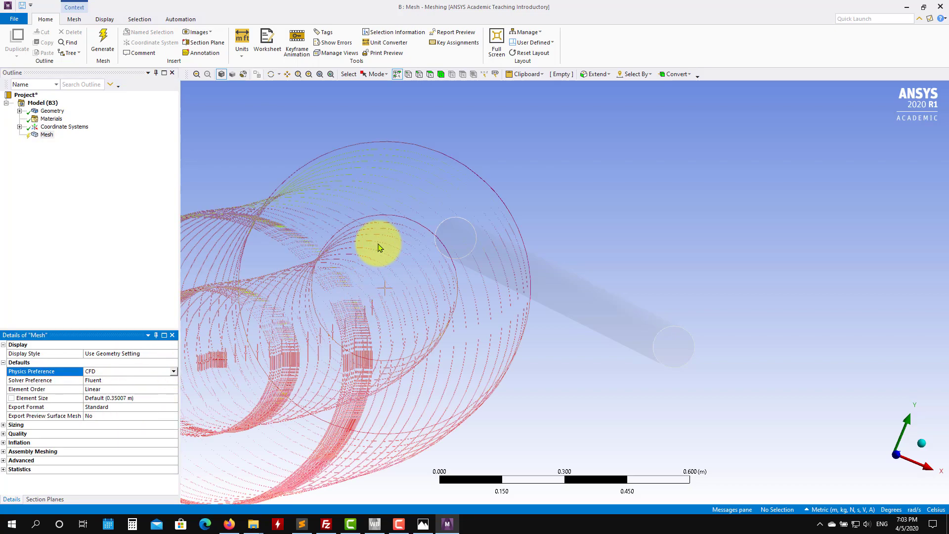
Step: Generate the mesh and inspect it on the pipe
{"action": "left_click", "coordinate": [109, 42]}
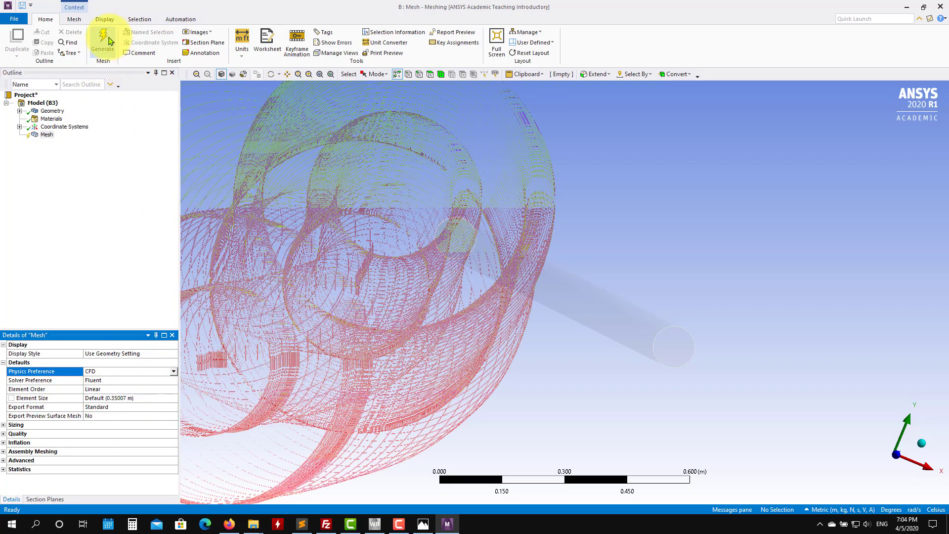
{"action": "left_click", "coordinate": [108, 41]}
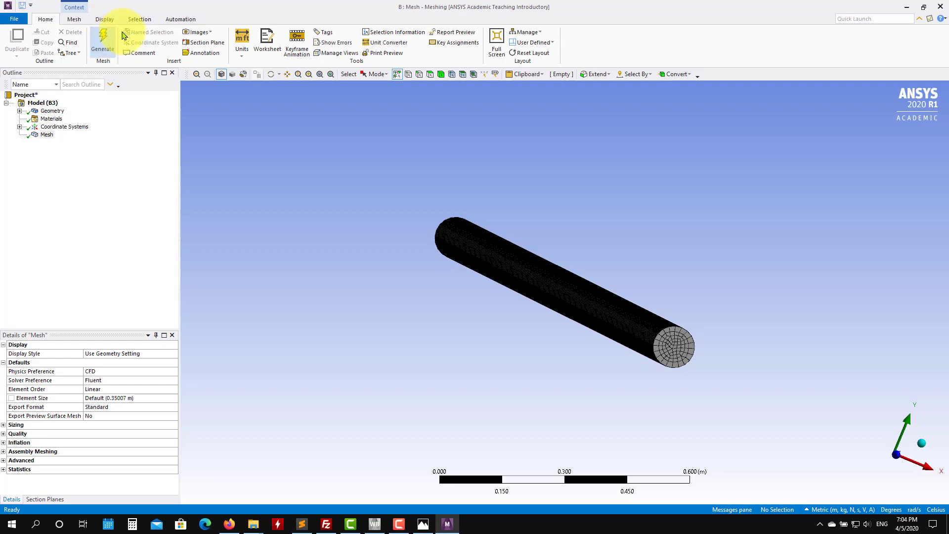
{"action": "scroll", "coordinate": [711, 369], "scroll_direction": "up", "scroll_amount": 5}
{"action": "scroll", "coordinate": [776, 416], "scroll_direction": "up", "scroll_amount": 5}
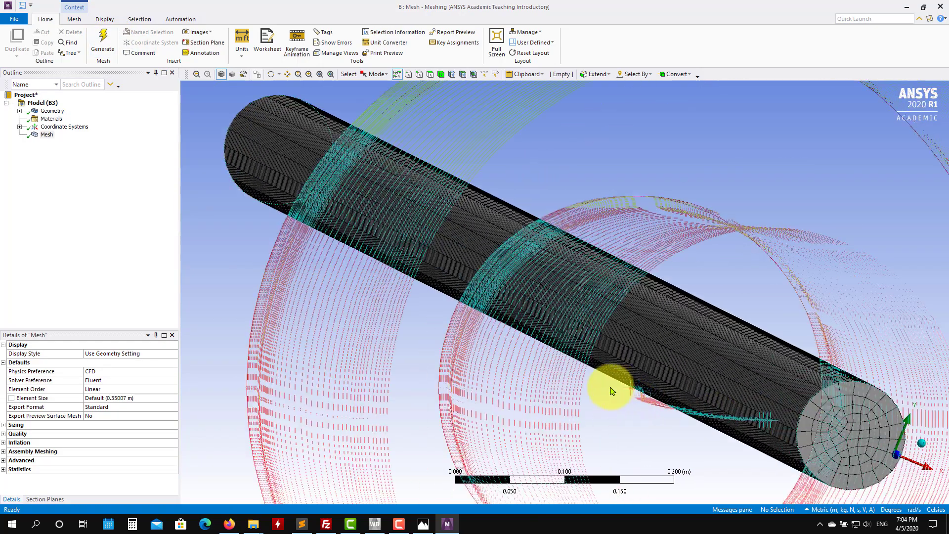
{"action": "middle_click_drag", "start_coordinate": [610, 381], "coordinate": [362, 310]}
{"action": "scroll", "coordinate": [564, 385], "scroll_direction": "up", "scroll_amount": 2}
{"action": "scroll", "coordinate": [565, 382], "scroll_direction": "down", "scroll_amount": 3}
{"action": "scroll", "coordinate": [568, 371], "scroll_direction": "down", "scroll_amount": 5}
Step: Insert a mesh Method scoped to the pipe body and set it to Tetrahedrons
{"action": "left_click", "coordinate": [46, 135]}
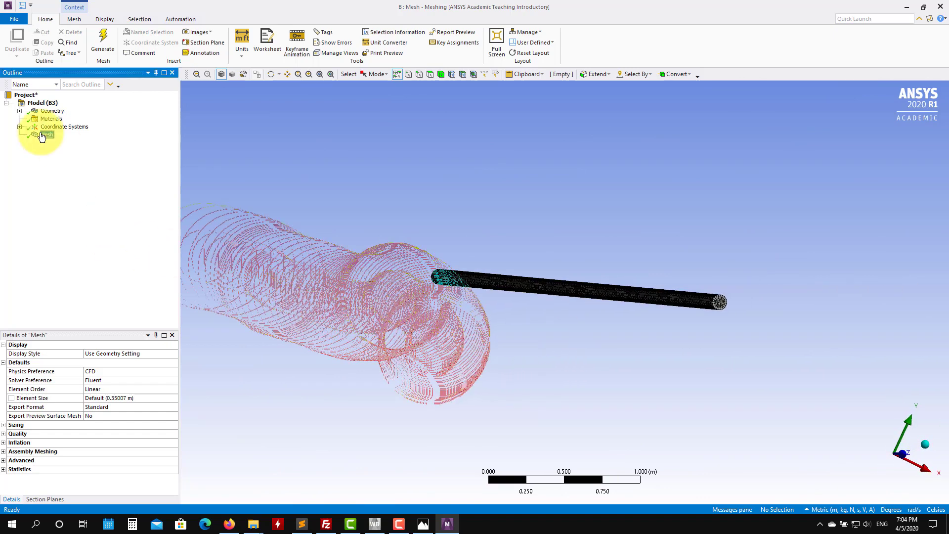
{"action": "right_click", "coordinate": [43, 138]}
{"action": "mouse_move", "coordinate": [64, 141]}
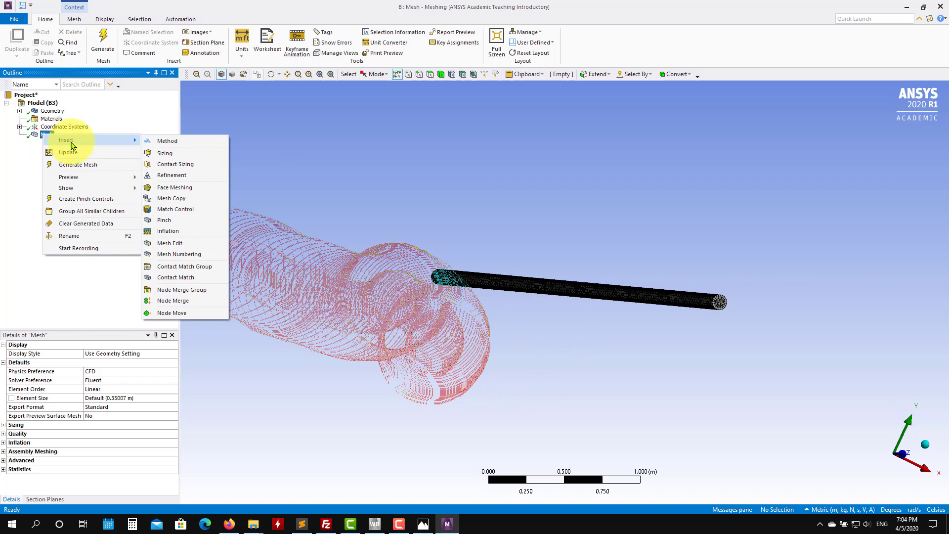
{"action": "left_click", "coordinate": [185, 143]}
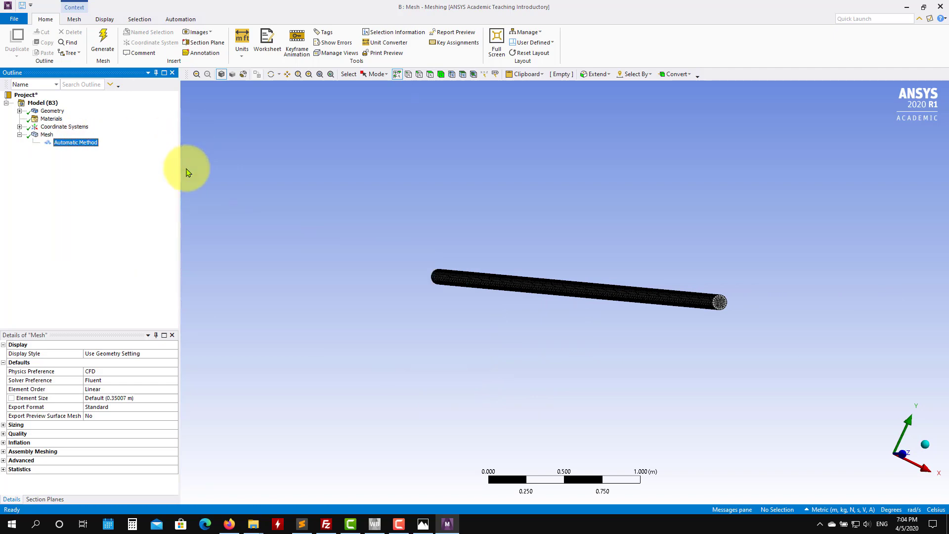
{"action": "left_click", "coordinate": [582, 296]}
{"action": "left_click", "coordinate": [104, 362]}
{"action": "left_click", "coordinate": [95, 363]}
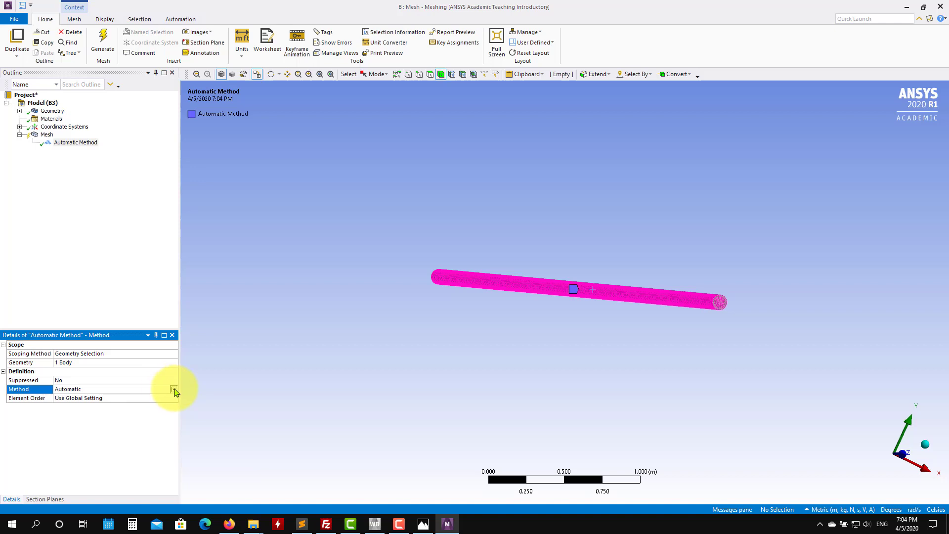
{"action": "left_click", "coordinate": [174, 389]}
{"action": "left_click", "coordinate": [93, 403]}
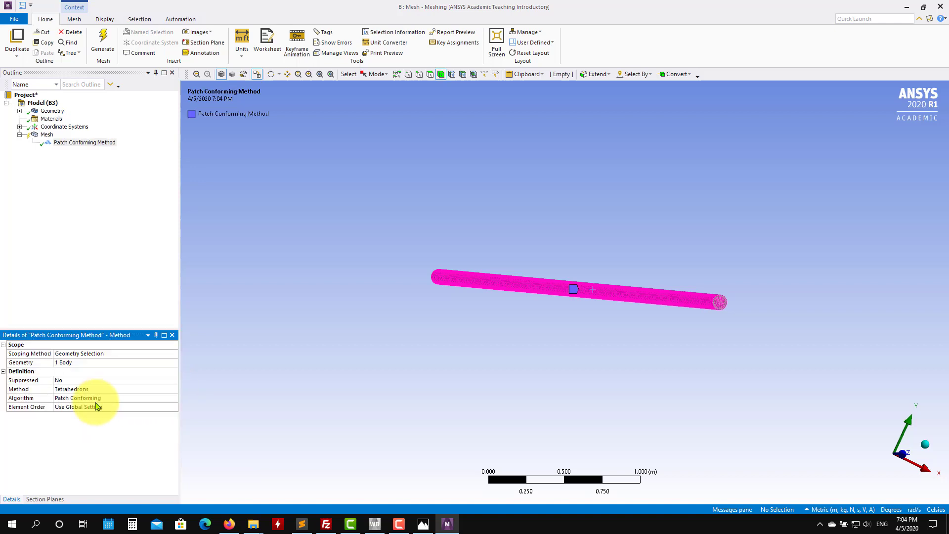
Step: Regenerate the mesh with the tetrahedral method
{"action": "left_click", "coordinate": [103, 39]}
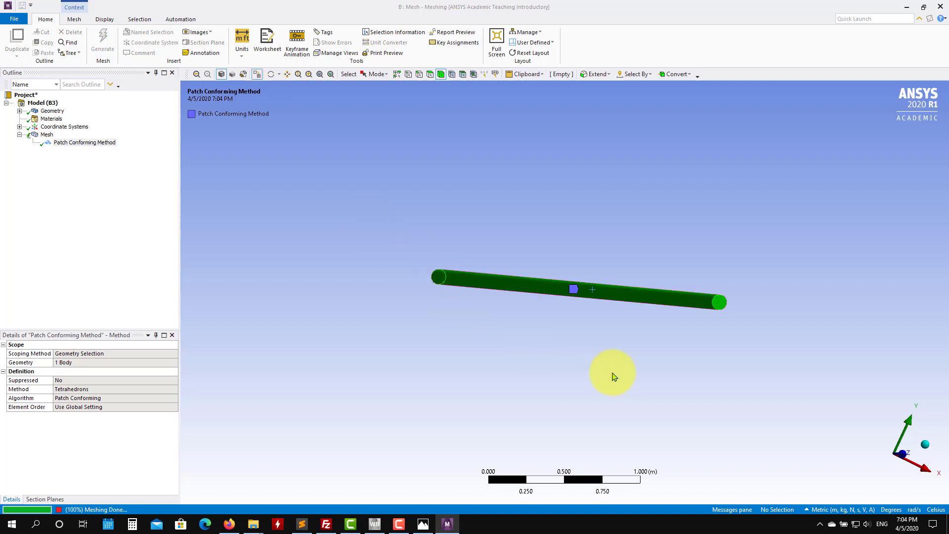
{"action": "middle_click_drag", "start_coordinate": [538, 373], "coordinate": [591, 347]}
{"action": "scroll", "coordinate": [639, 402], "scroll_direction": "up", "scroll_amount": 10}
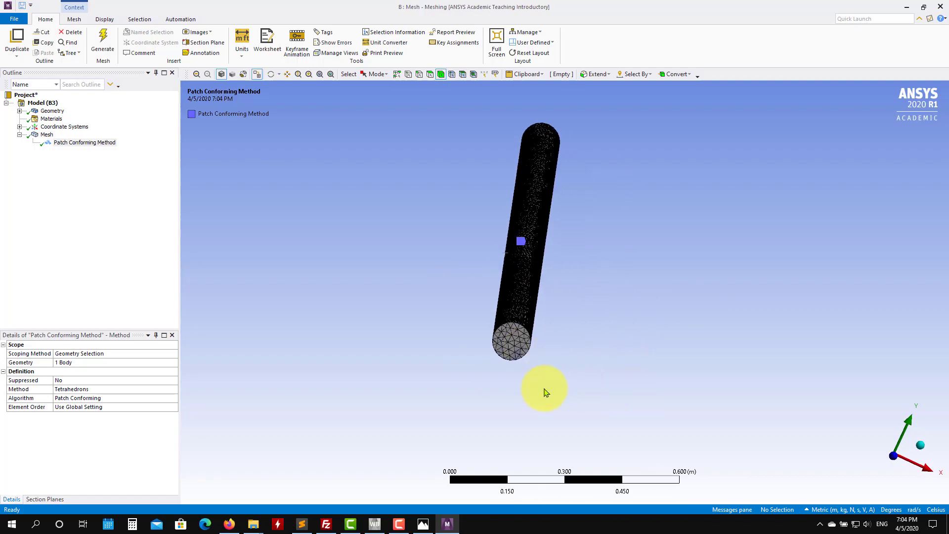
{"action": "middle_click_drag", "start_coordinate": [454, 380], "coordinate": [519, 353]}
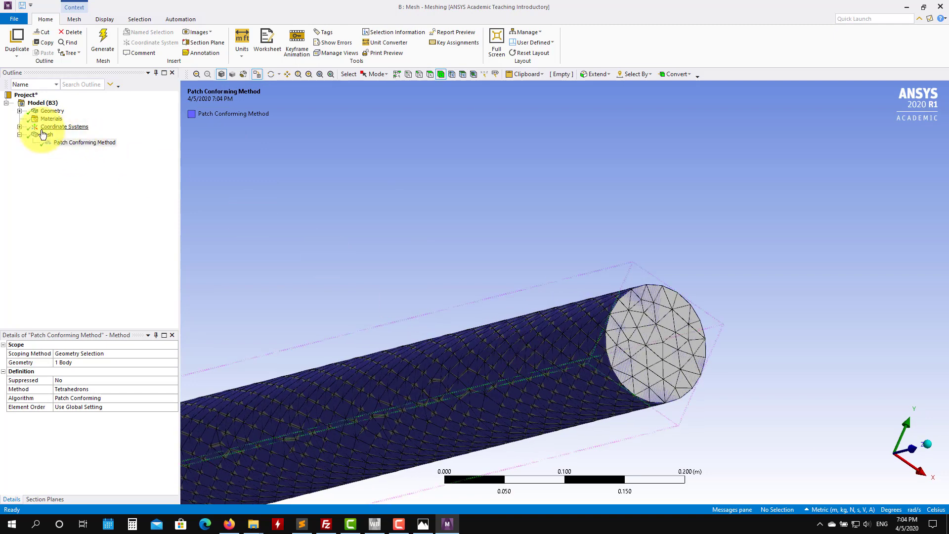
Step: Expand the mesh Sizing settings and set Max Size to 0.5 m
{"action": "left_click", "coordinate": [47, 135]}
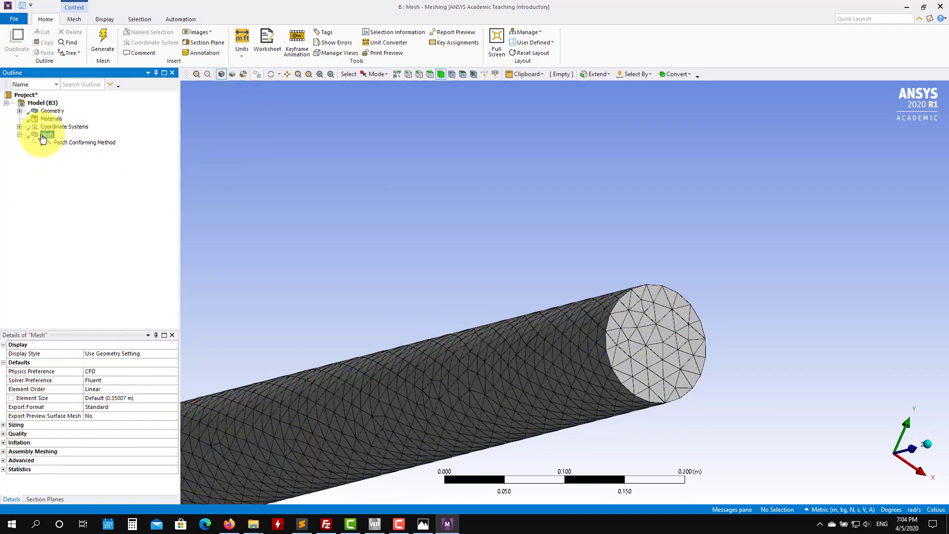
{"action": "left_click", "coordinate": [4, 426]}
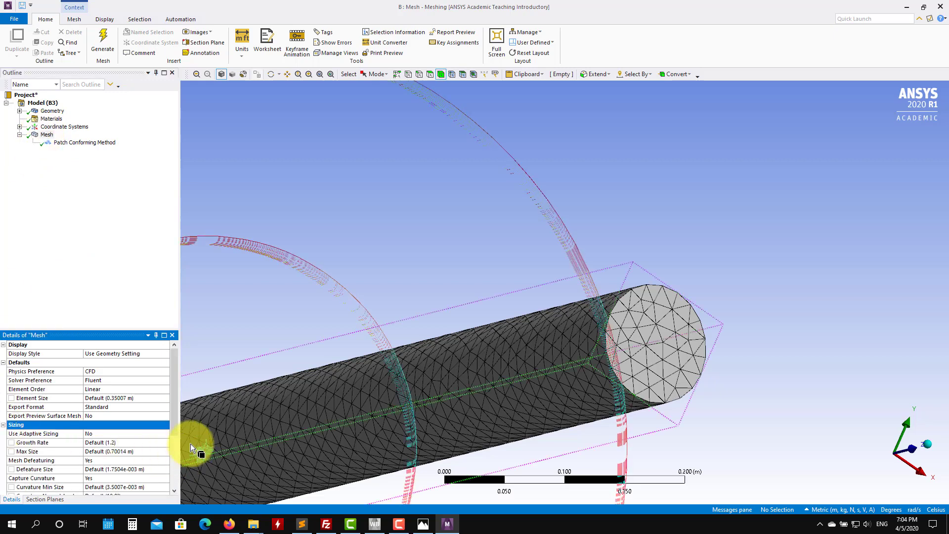
{"action": "scroll", "coordinate": [174, 451], "scroll_direction": "down", "scroll_amount": 3}
{"action": "scroll", "coordinate": [173, 440], "scroll_direction": "down", "scroll_amount": 1}
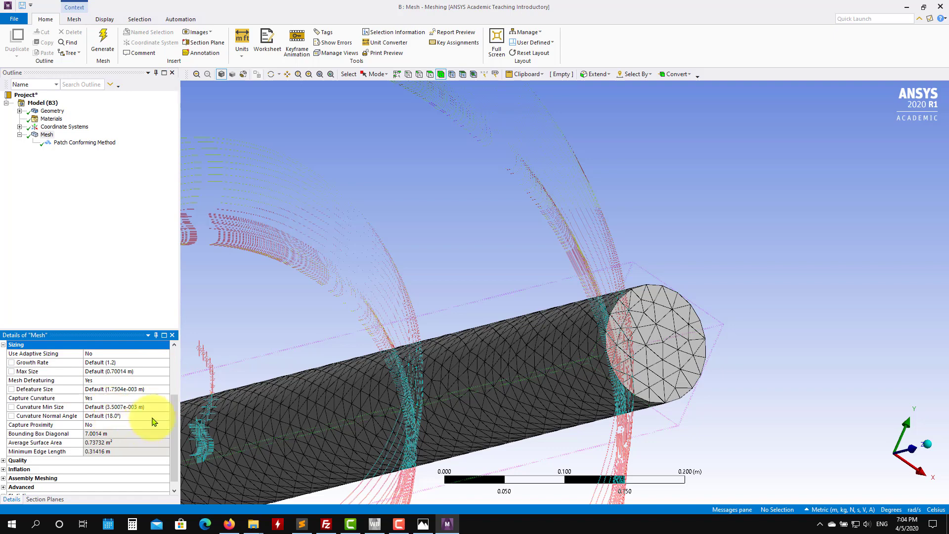
{"action": "left_click", "coordinate": [138, 372]}
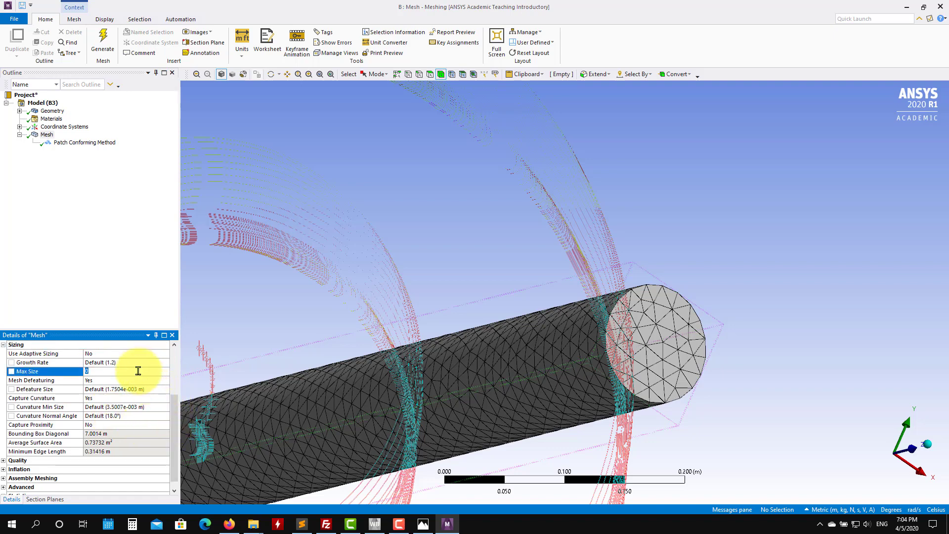
{"action": "type", "text": "5"}
{"action": "key", "text": "Return"}
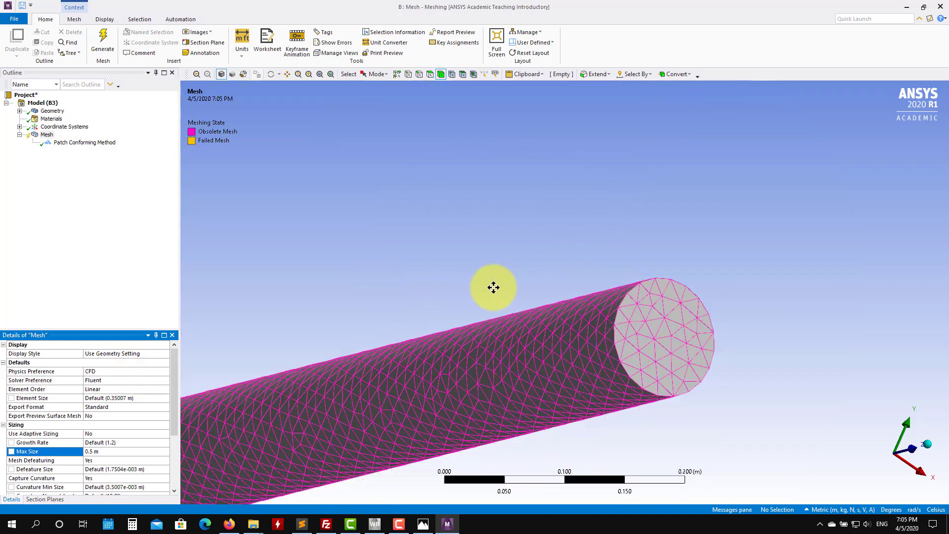
Step: Set the mesh Max Size to 0.1 m
{"action": "scroll", "coordinate": [518, 280], "scroll_direction": "up", "scroll_amount": 3}
{"action": "scroll", "coordinate": [517, 281], "scroll_direction": "down", "scroll_amount": 2}
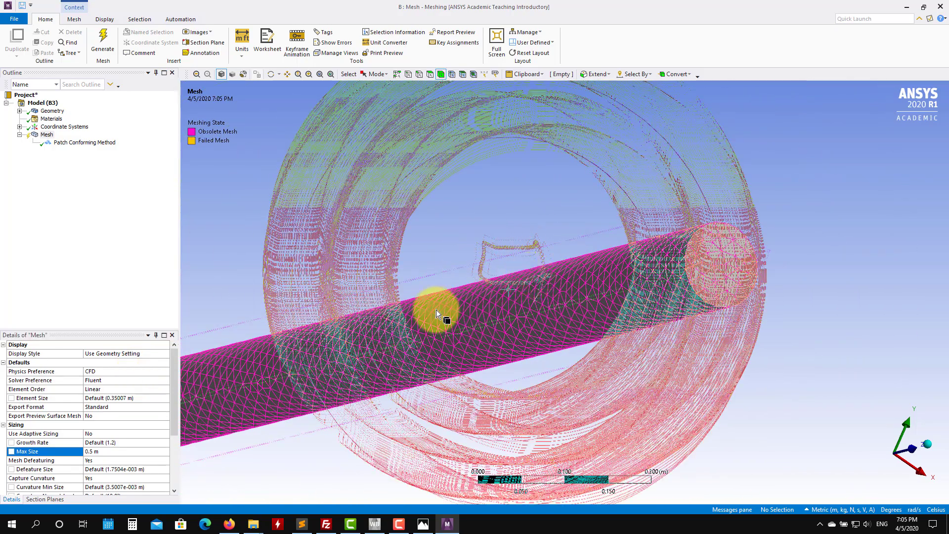
{"action": "left_click", "coordinate": [121, 449]}
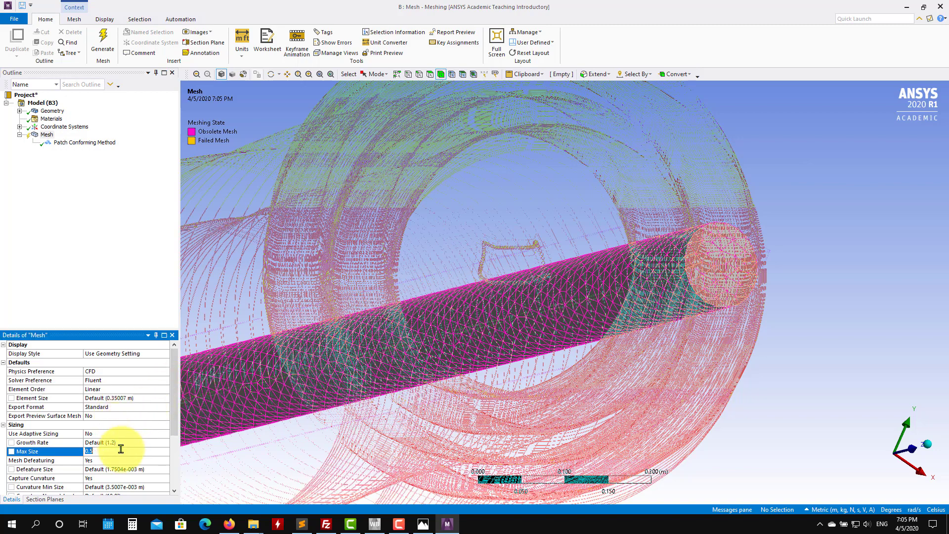
{"action": "type", "text": "0.1"}
{"action": "key", "text": "Return"}
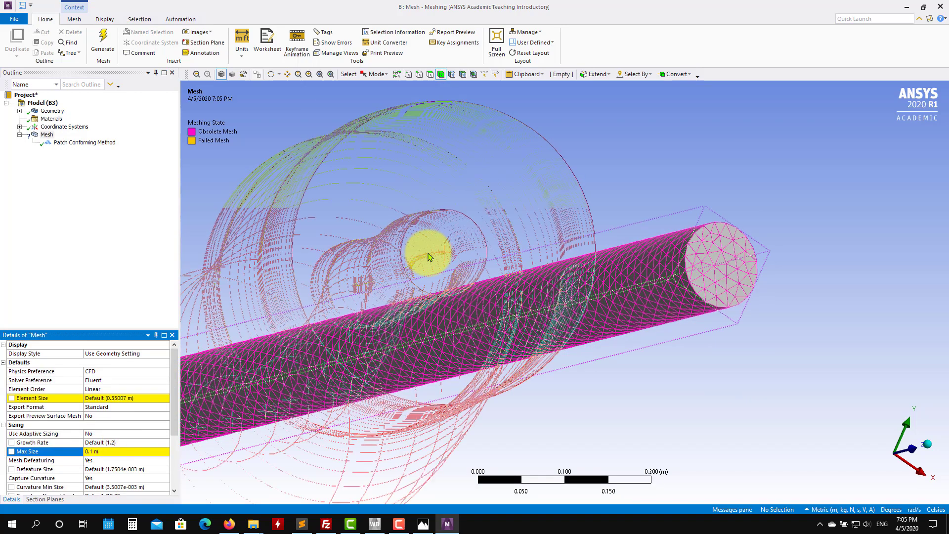
Step: Try a default Element Size of 0.1 m and then 0.05 m
{"action": "left_click", "coordinate": [151, 397]}
{"action": "type", "text": "0.1"}
{"action": "key", "text": "Return"}
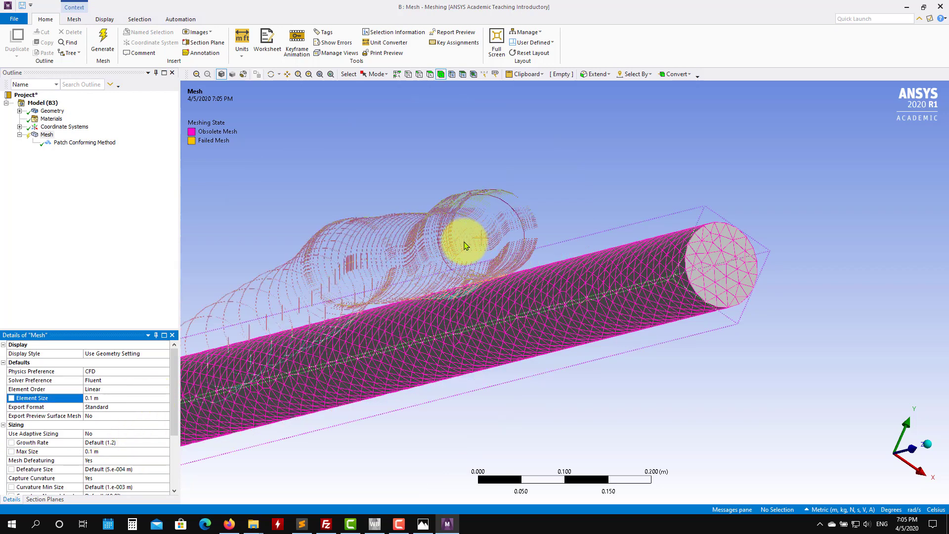
{"action": "left_click", "coordinate": [124, 451]}
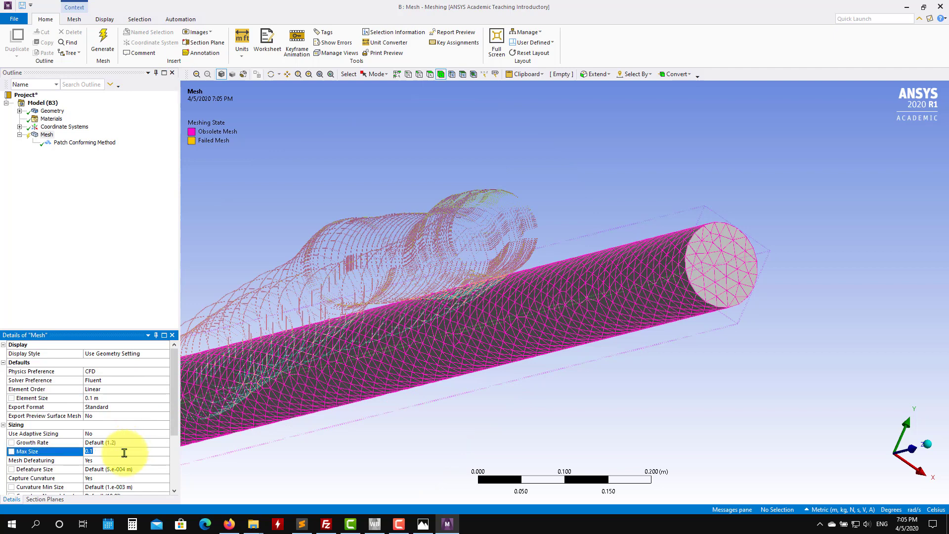
{"action": "left_click", "coordinate": [125, 397]}
{"action": "type", "text": "0.05"}
{"action": "key", "text": "Return"}
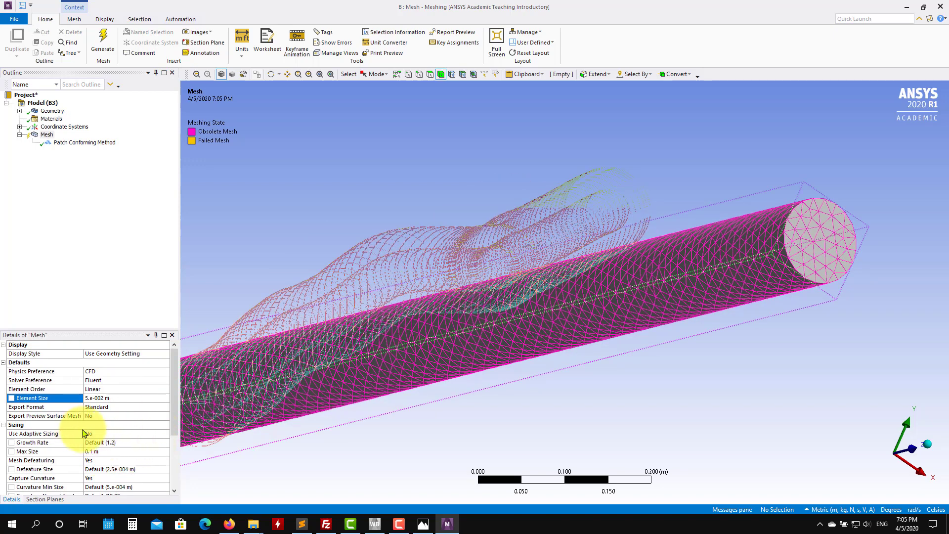
Step: Set the default Element Size to 0.01 m
{"action": "left_click", "coordinate": [127, 397]}
{"action": "type", "text": "0.01"}
{"action": "key", "text": "Return"}
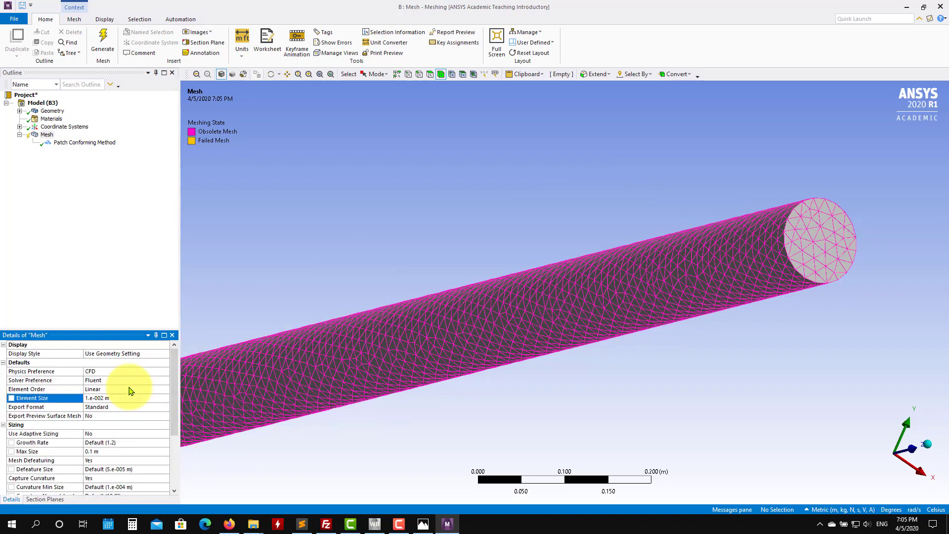
Step: Generate the mesh with the refined sizes
{"action": "scroll", "coordinate": [554, 242], "scroll_direction": "up", "scroll_amount": 3}
{"action": "scroll", "coordinate": [554, 242], "scroll_direction": "up", "scroll_amount": 5}
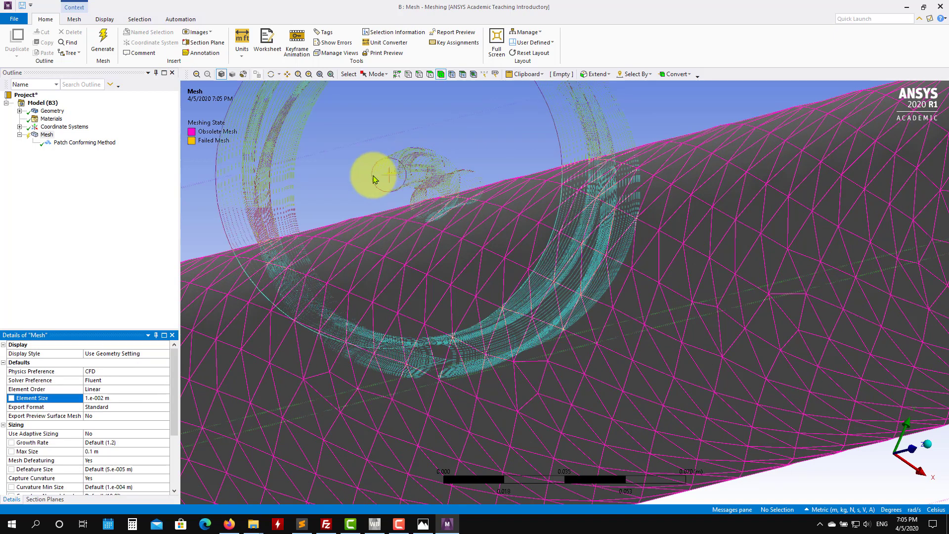
{"action": "right_click", "coordinate": [43, 137]}
{"action": "left_click", "coordinate": [93, 166]}
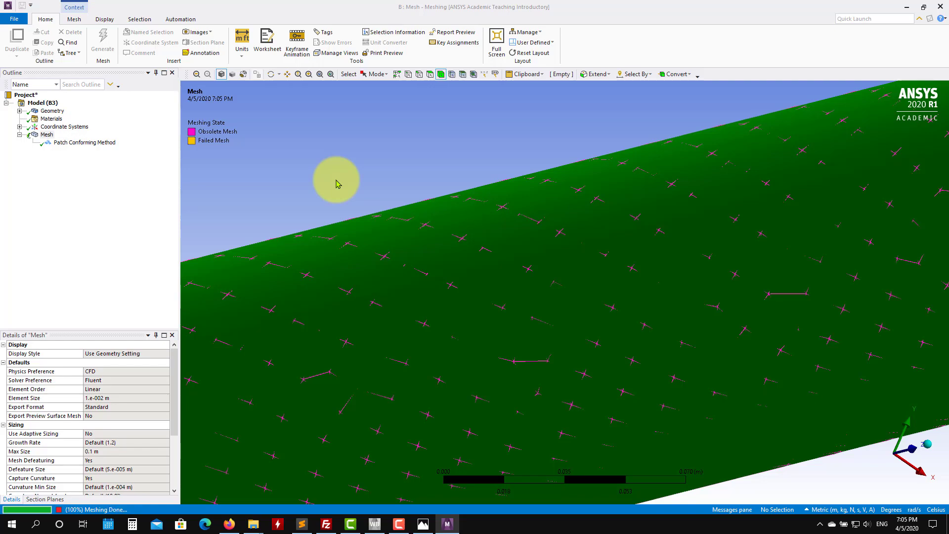
Step: Set the mesh Max Size to 0.01 m
{"action": "scroll", "coordinate": [334, 182], "scroll_direction": "down", "scroll_amount": 6}
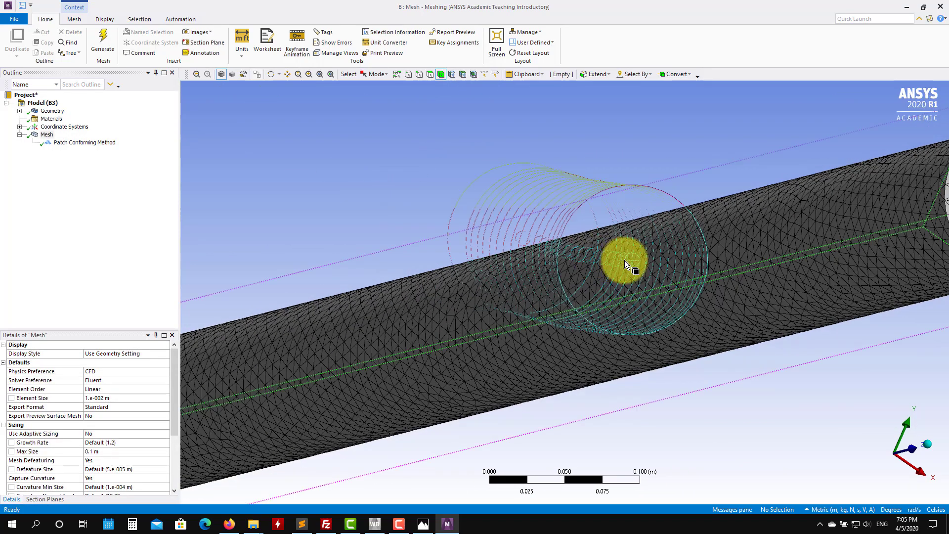
{"action": "middle_click_drag", "start_coordinate": [577, 279], "coordinate": [555, 286]}
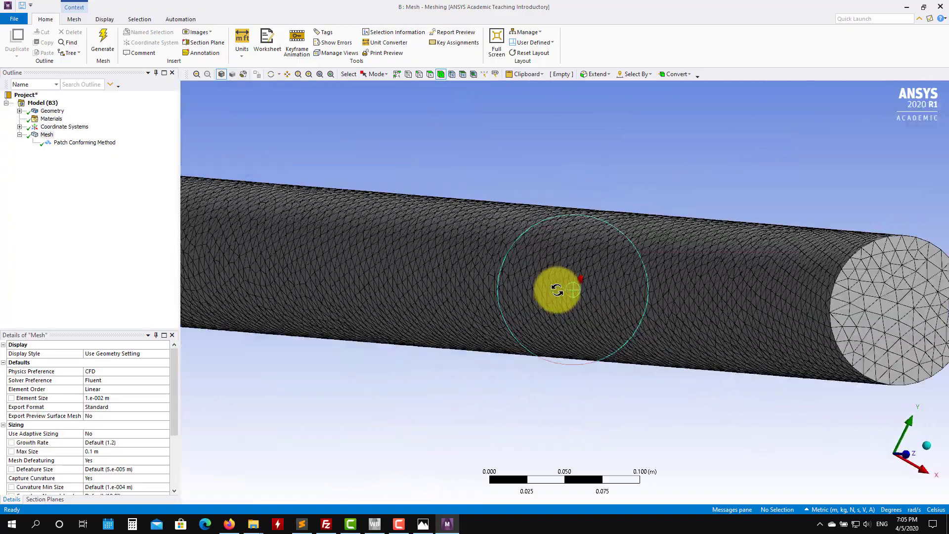
{"action": "left_click", "coordinate": [47, 135]}
{"action": "left_click", "coordinate": [108, 448]}
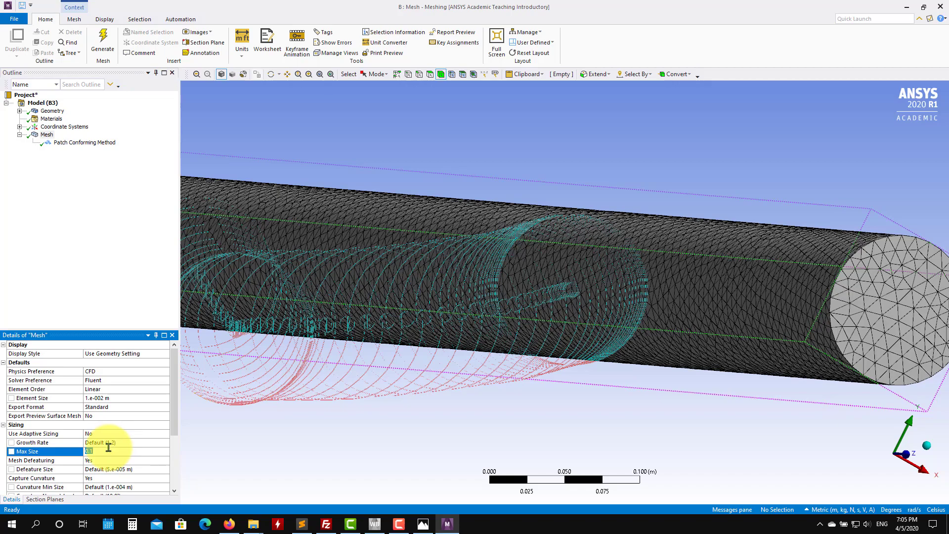
{"action": "type", "text": "0.01"}
{"action": "key", "text": "Return"}
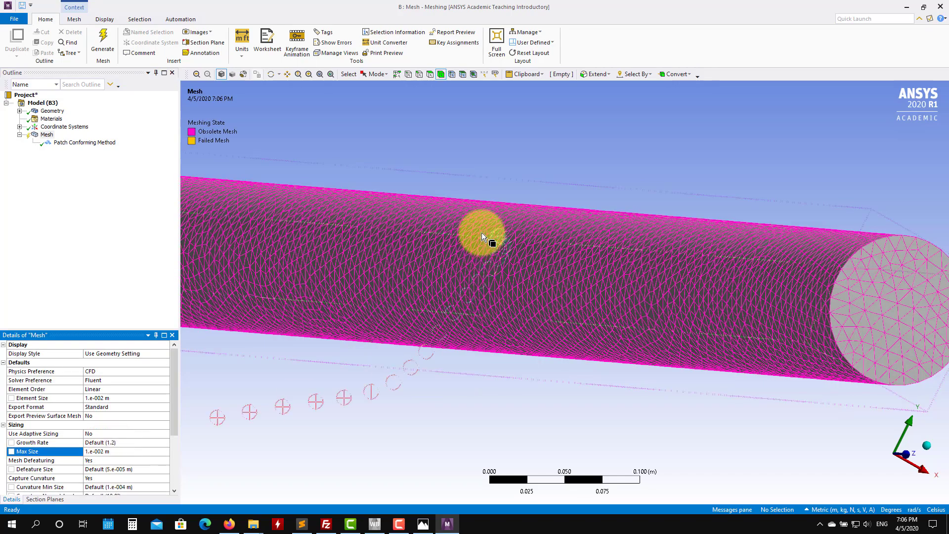
{"action": "scroll", "coordinate": [494, 179], "scroll_direction": "up", "scroll_amount": 2}
{"action": "scroll", "coordinate": [483, 178], "scroll_direction": "down", "scroll_amount": 3}
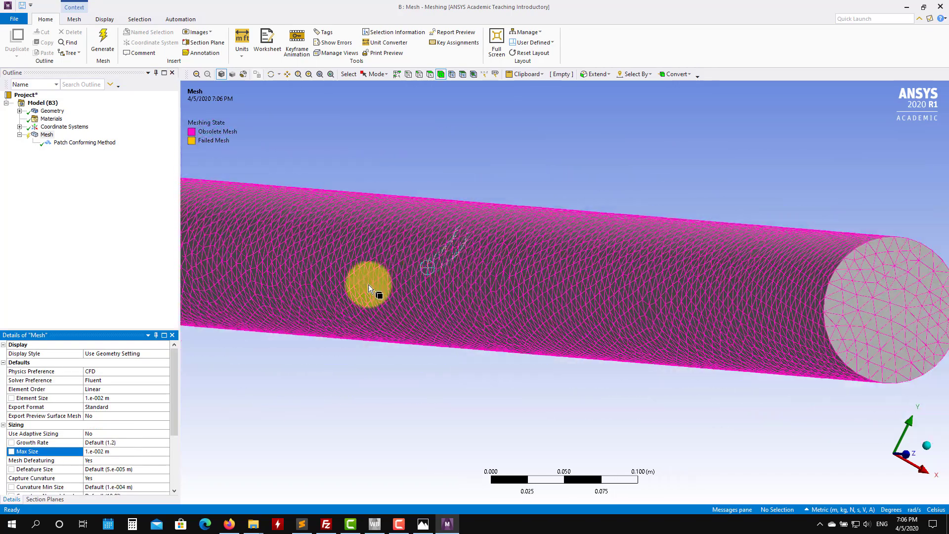
{"action": "scroll", "coordinate": [163, 349], "scroll_direction": "down", "scroll_amount": 2}
{"action": "left_click", "coordinate": [93, 144]}
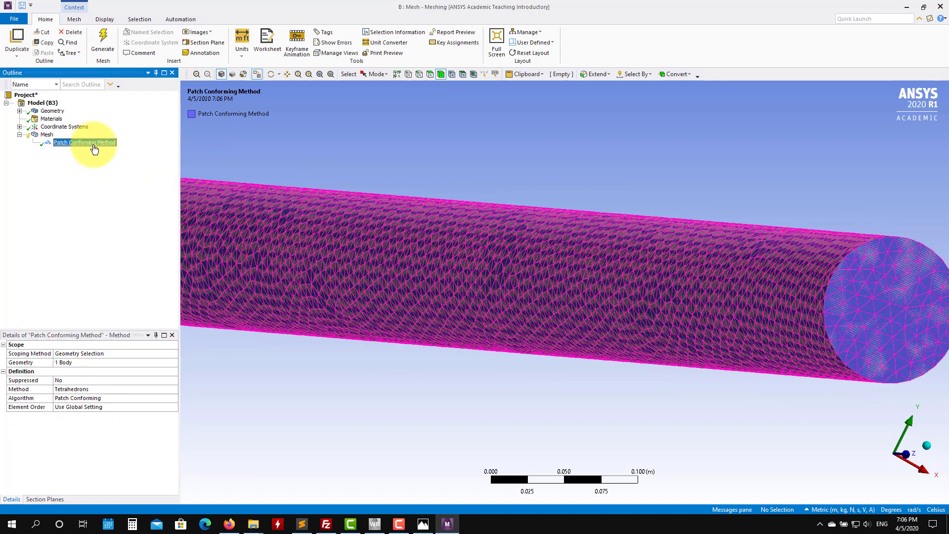
{"action": "right_click", "coordinate": [94, 149]}
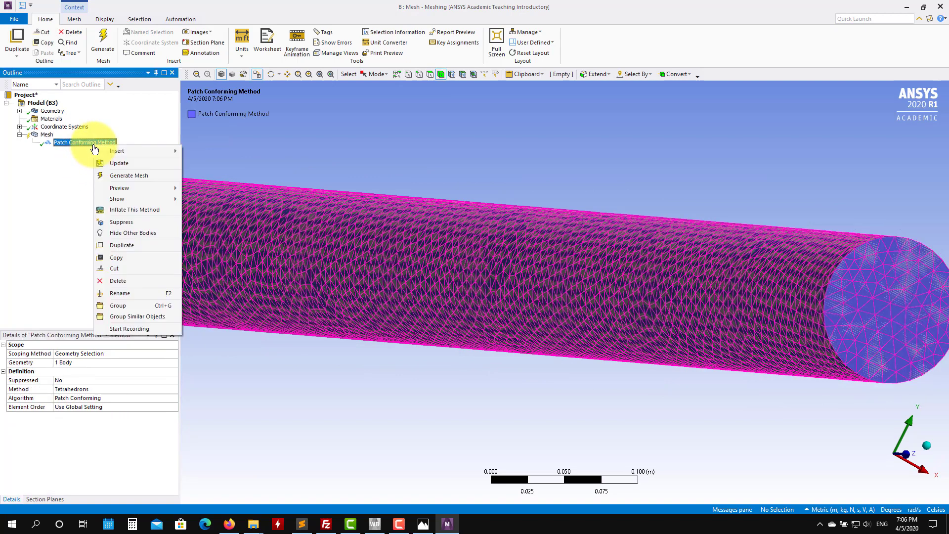
{"action": "left_click", "coordinate": [328, 140]}
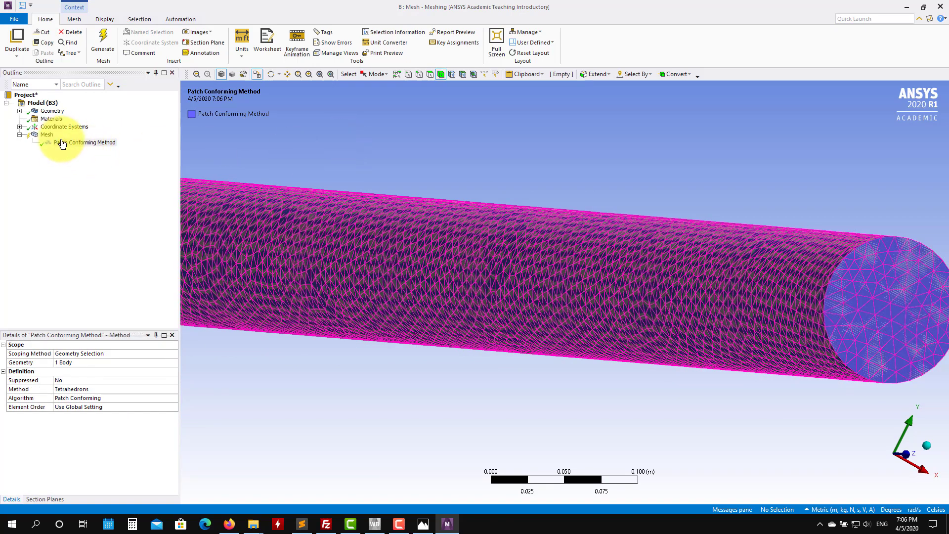
Step: Insert an Inflation control on the mesh, scoped to the pipe body with the cylindrical wall face as boundary
{"action": "right_click", "coordinate": [46, 135]}
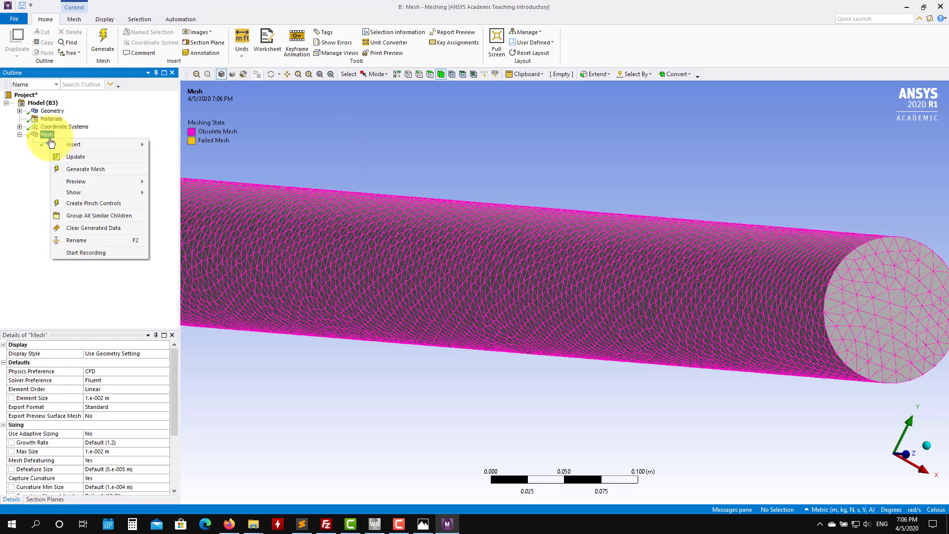
{"action": "mouse_move", "coordinate": [80, 145]}
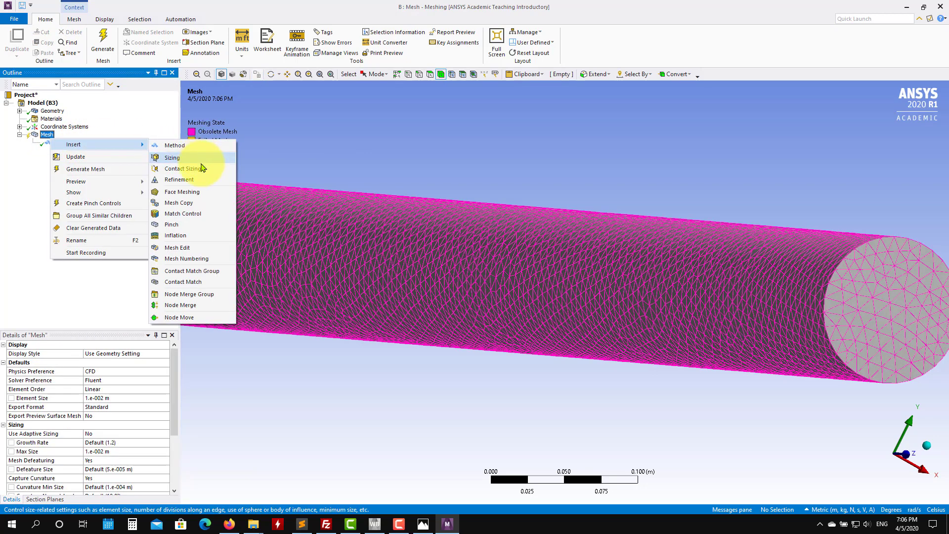
{"action": "left_click", "coordinate": [217, 236]}
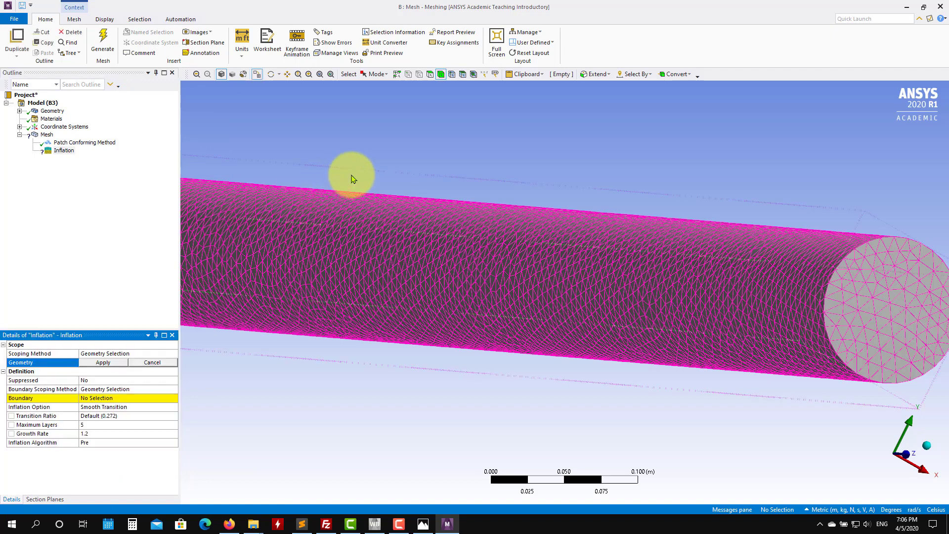
{"action": "left_click", "coordinate": [734, 295]}
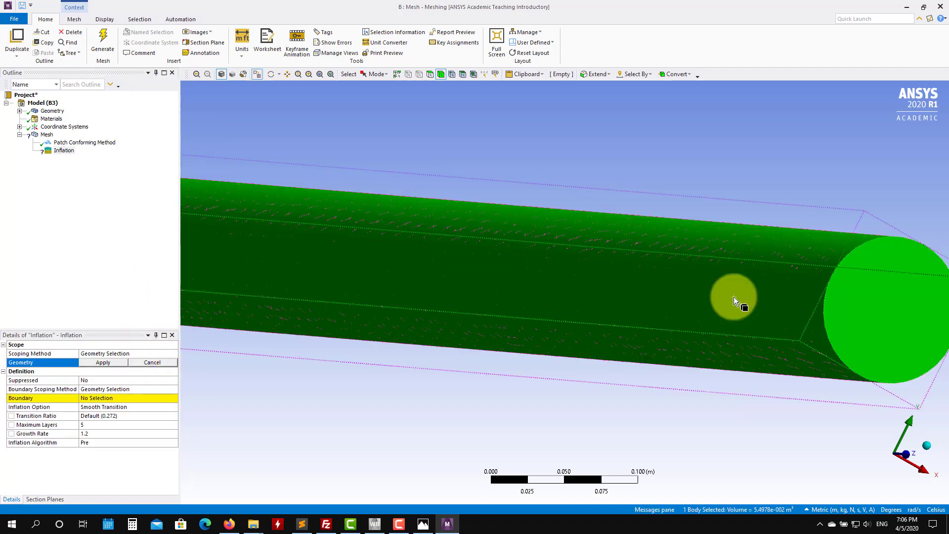
{"action": "left_click", "coordinate": [104, 363]}
{"action": "left_click", "coordinate": [110, 399]}
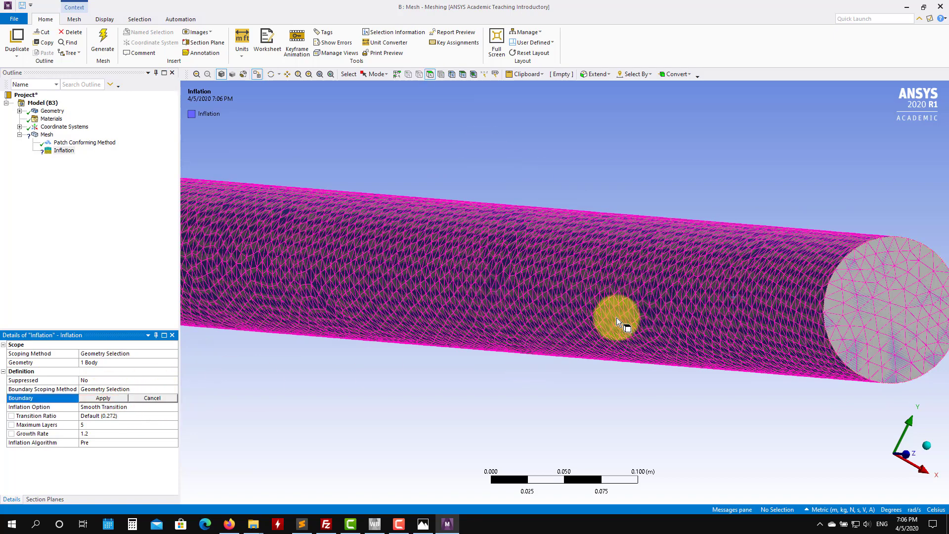
{"action": "left_click", "coordinate": [713, 268]}
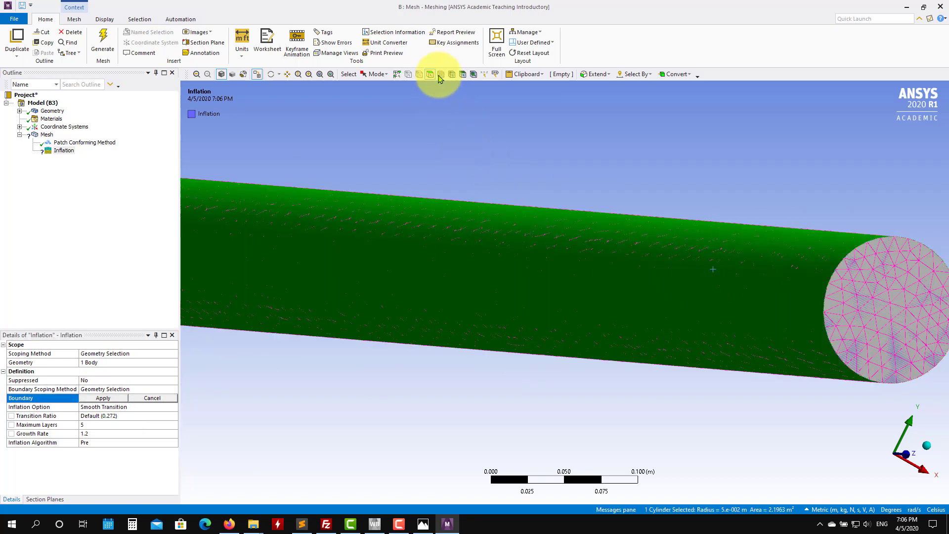
{"action": "left_click", "coordinate": [100, 399]}
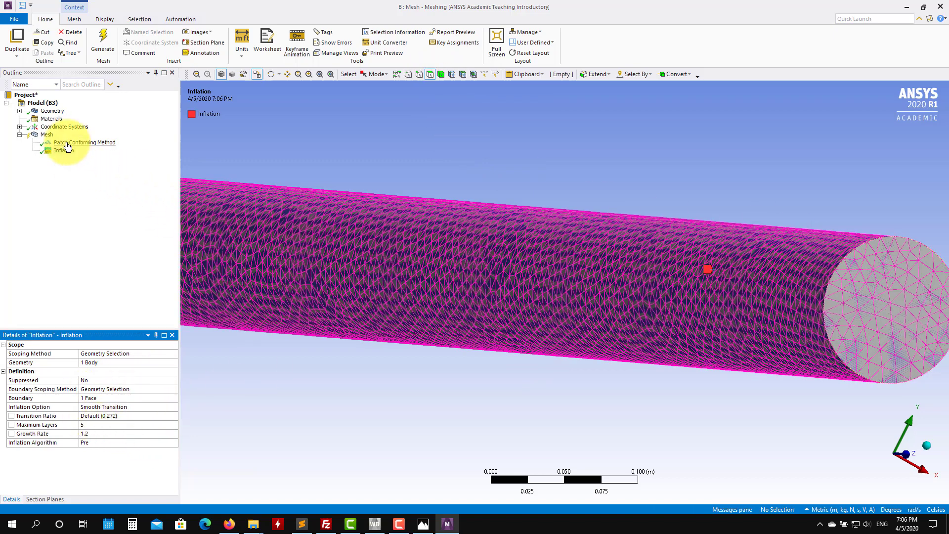
Step: Generate the mesh with the inflation layers and inspect the pipe's end face
{"action": "left_click", "coordinate": [102, 45]}
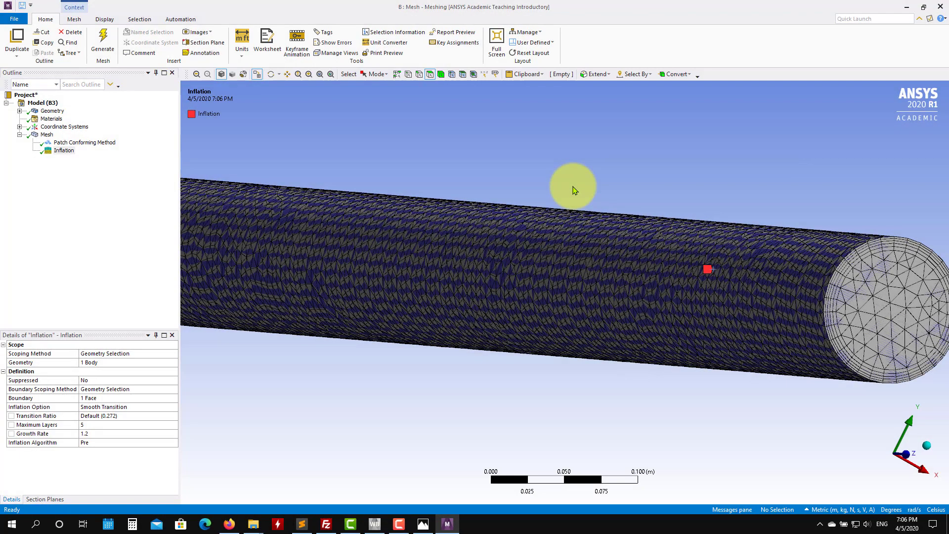
{"action": "middle_click_drag", "start_coordinate": [685, 149], "coordinate": [651, 154]}
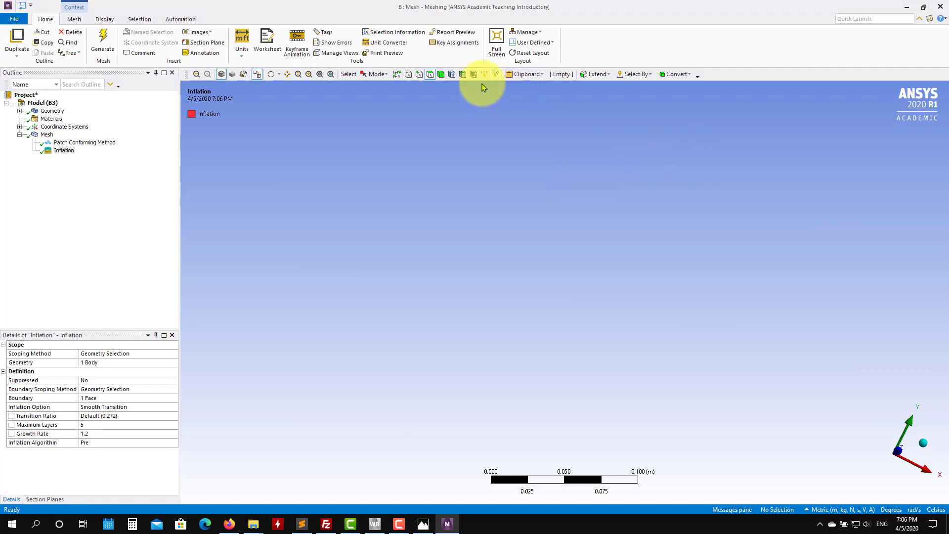
{"action": "left_click", "coordinate": [331, 74]}
{"action": "middle_click_drag", "start_coordinate": [491, 185], "coordinate": [597, 259]}
{"action": "scroll", "coordinate": [599, 250], "scroll_direction": "up", "scroll_amount": 5}
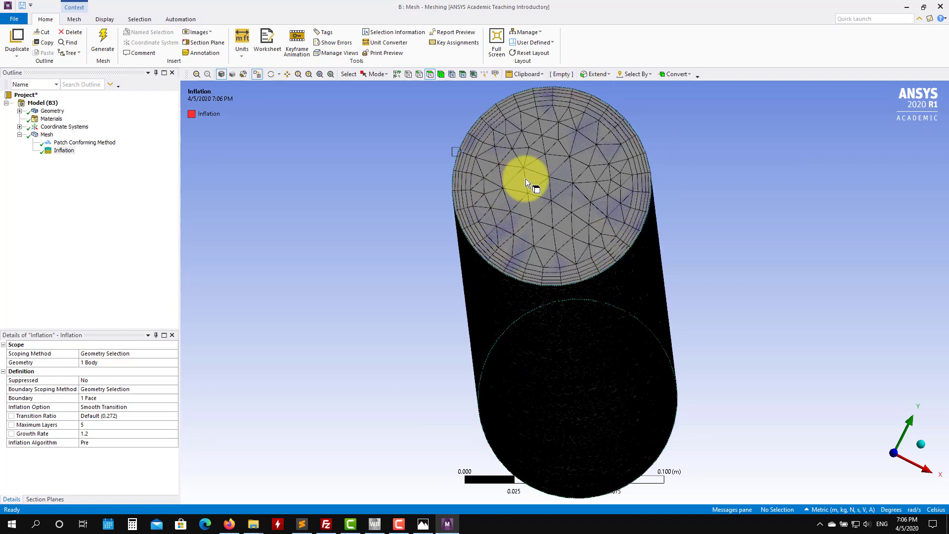
Step: Delete the Inflation control from the mesh tree
{"action": "left_click", "coordinate": [63, 150]}
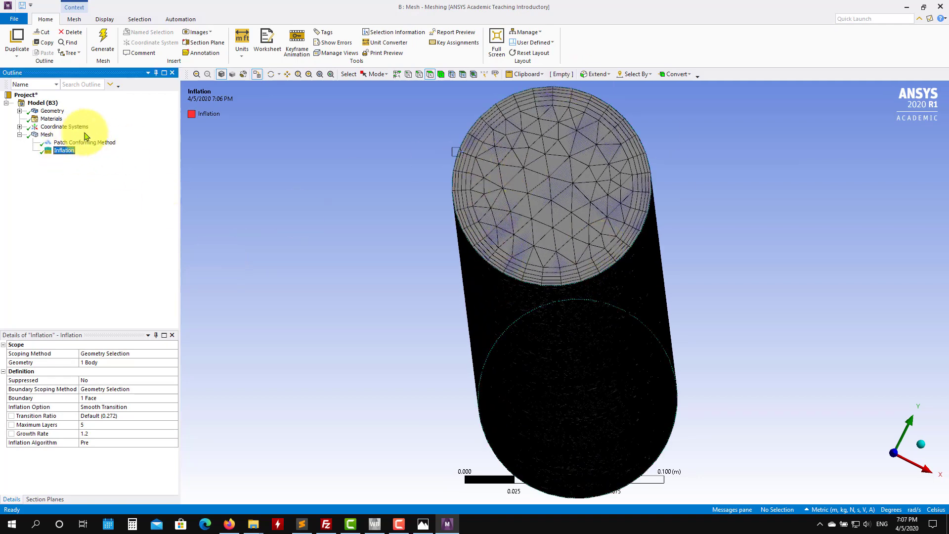
{"action": "right_click", "coordinate": [68, 154]}
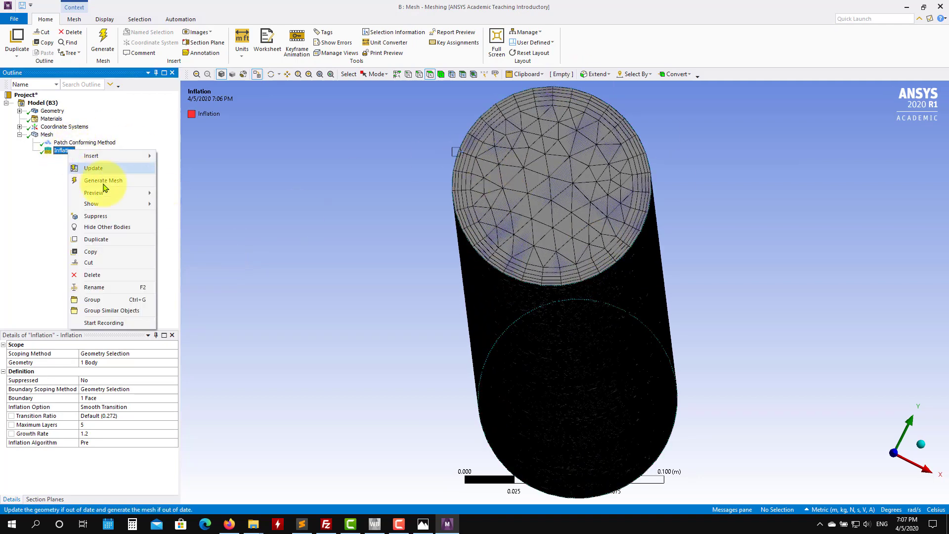
{"action": "left_click", "coordinate": [112, 276]}
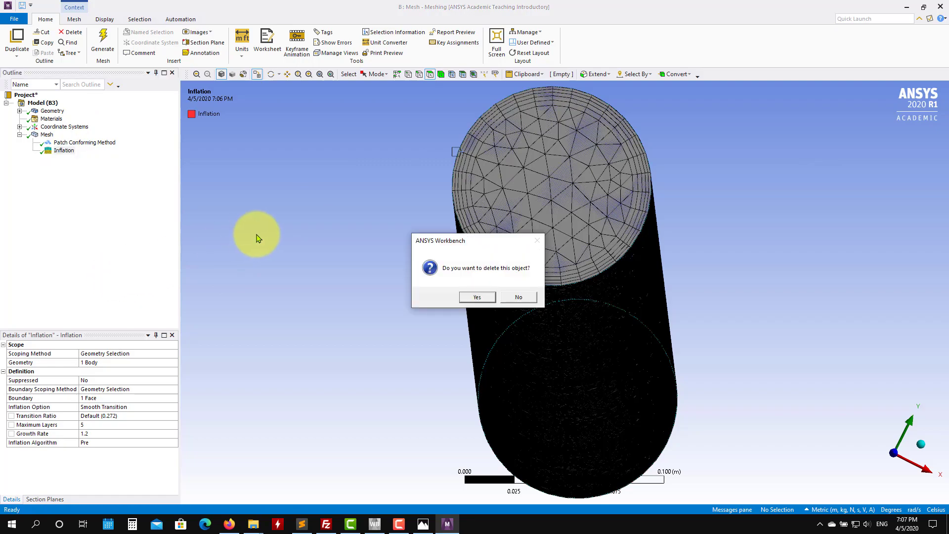
{"action": "left_click", "coordinate": [477, 297]}
Step: Change the body's mesh method to Sweep
{"action": "scroll", "coordinate": [395, 323], "scroll_direction": "down", "scroll_amount": 5}
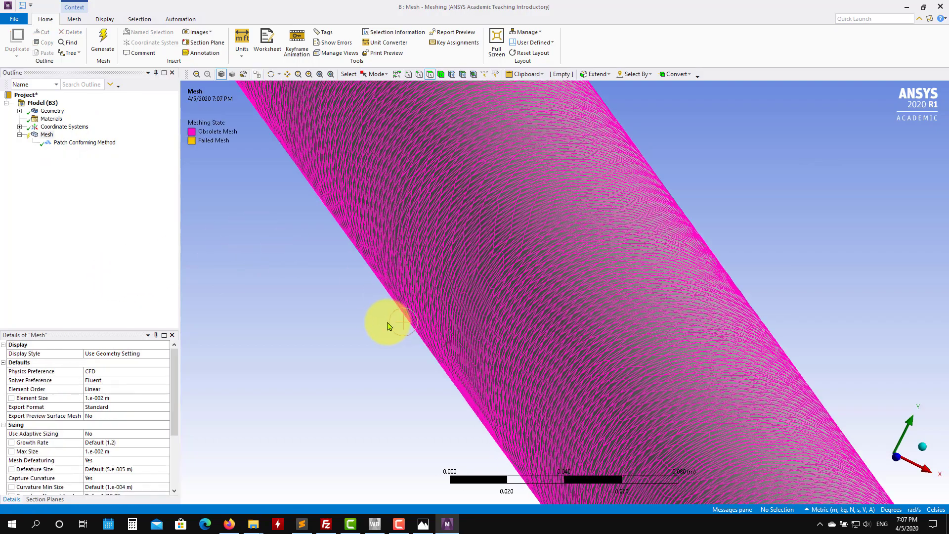
{"action": "scroll", "coordinate": [398, 342], "scroll_direction": "down", "scroll_amount": 2}
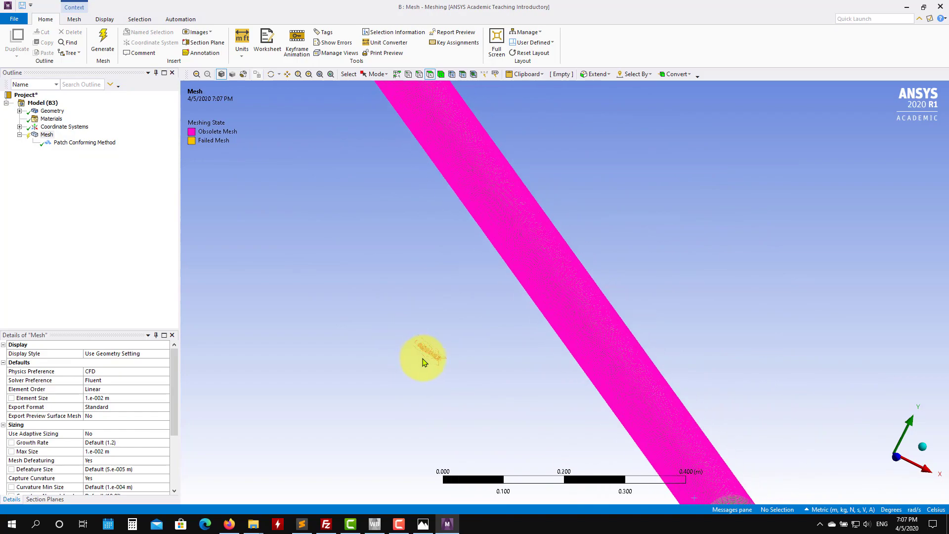
{"action": "middle_click_drag", "start_coordinate": [422, 360], "coordinate": [421, 352]}
{"action": "scroll", "coordinate": [686, 369], "scroll_direction": "up", "scroll_amount": 5}
{"action": "middle_click_drag", "start_coordinate": [763, 395], "coordinate": [535, 371], "text": "ctrl"}
{"action": "scroll", "coordinate": [640, 358], "scroll_direction": "up", "scroll_amount": 7}
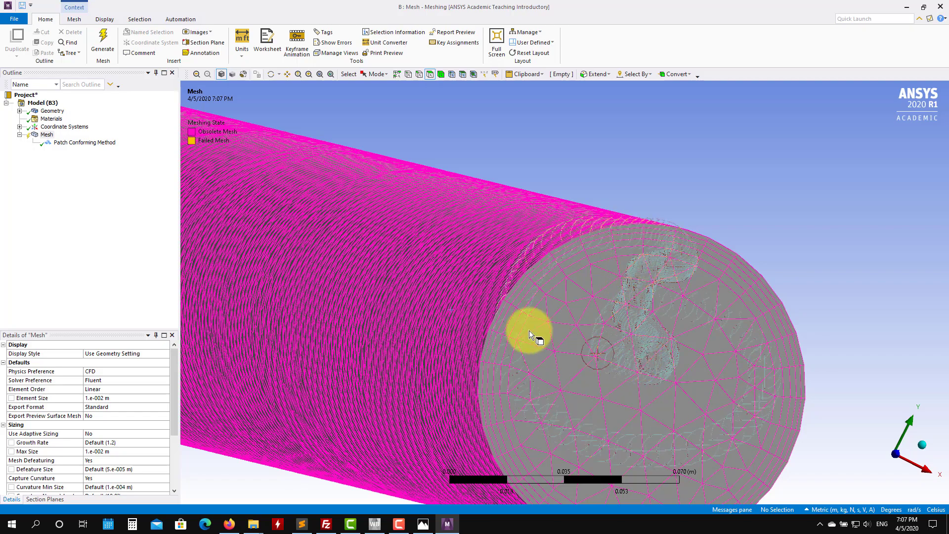
{"action": "scroll", "coordinate": [462, 282], "scroll_direction": "down", "scroll_amount": 5}
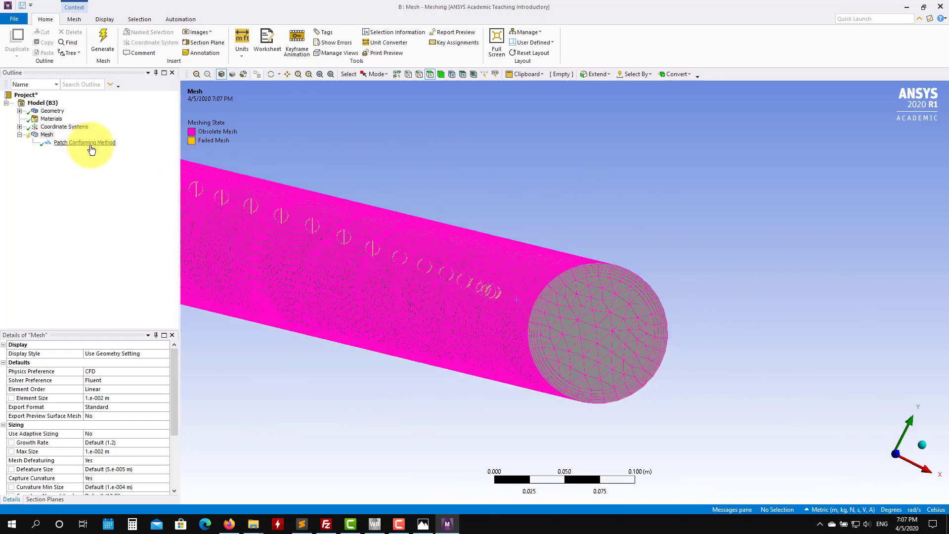
{"action": "left_click", "coordinate": [90, 144]}
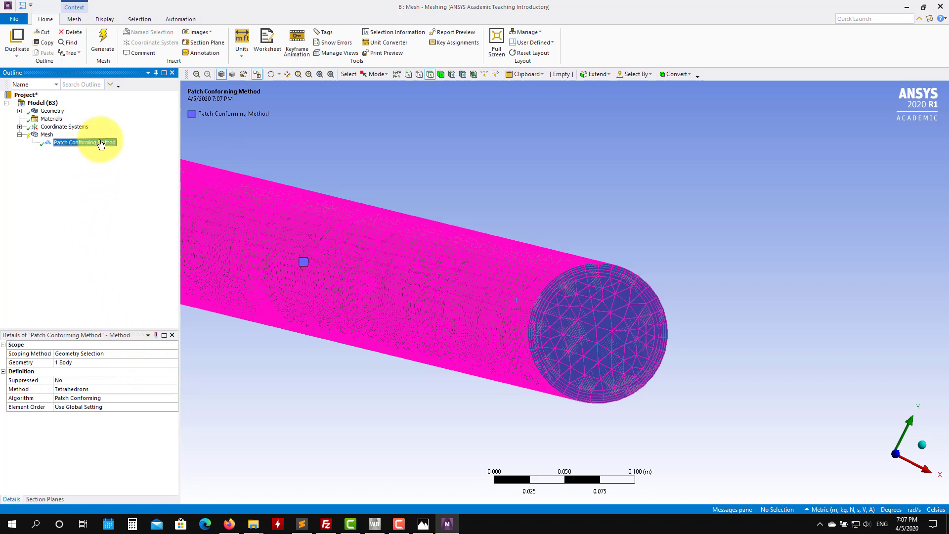
{"action": "left_click", "coordinate": [173, 390]}
{"action": "left_click", "coordinate": [174, 389]}
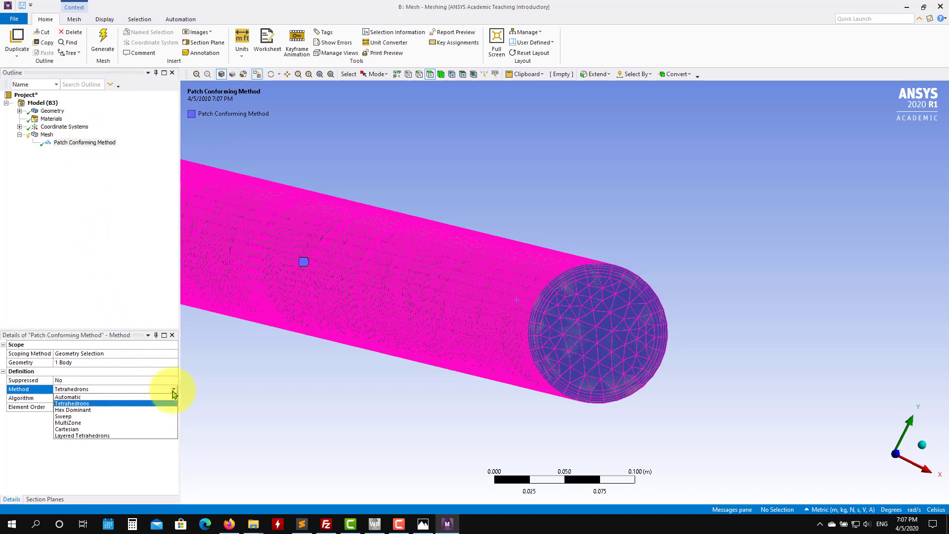
{"action": "left_click", "coordinate": [154, 418]}
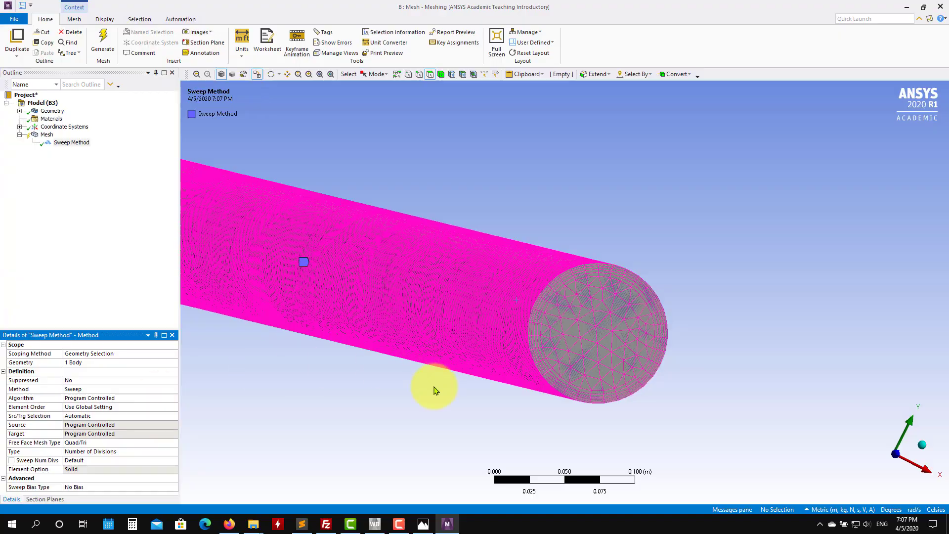
Step: Set the Sweep method's Free Face Mesh Type to All Tri
{"action": "middle_click_drag", "start_coordinate": [271, 379], "coordinate": [629, 407], "text": "ctrl"}
{"action": "middle_click_drag", "start_coordinate": [399, 366], "coordinate": [730, 416]}
{"action": "scroll", "coordinate": [574, 405], "scroll_direction": "up", "scroll_amount": 3}
{"action": "scroll", "coordinate": [582, 404], "scroll_direction": "down", "scroll_amount": 7}
{"action": "mouse_move", "coordinate": [500, 399]}
{"action": "middle_mouse_down"}
{"action": "mouse_move", "coordinate": [587, 412]}
{"action": "mouse_move", "coordinate": [517, 394]}
{"action": "mouse_move", "coordinate": [537, 401]}
{"action": "middle_mouse_up"}
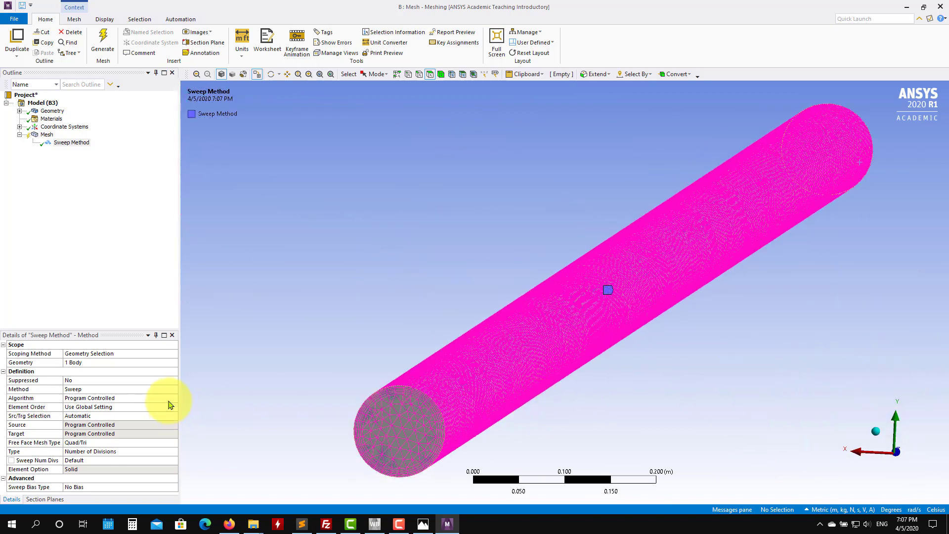
{"action": "left_click", "coordinate": [170, 442]}
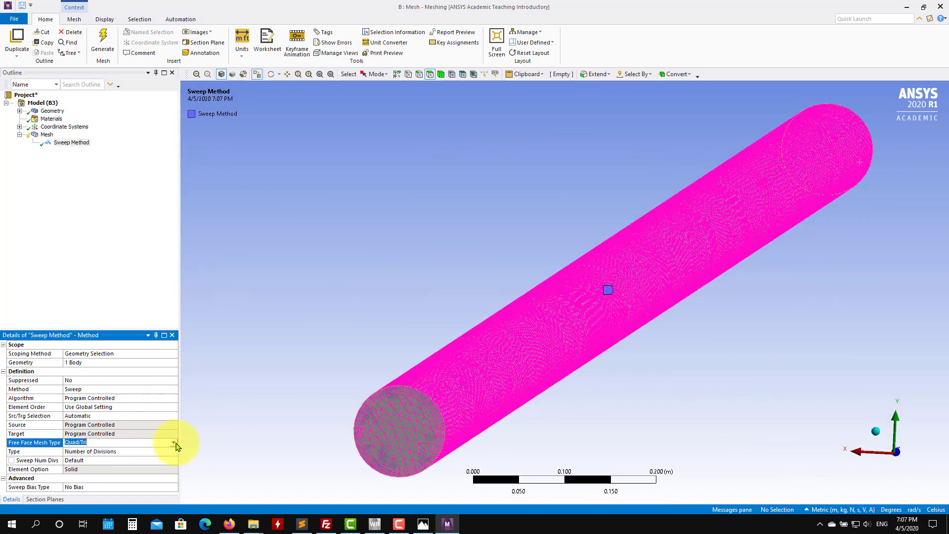
{"action": "left_click", "coordinate": [174, 442]}
{"action": "left_click", "coordinate": [124, 464]}
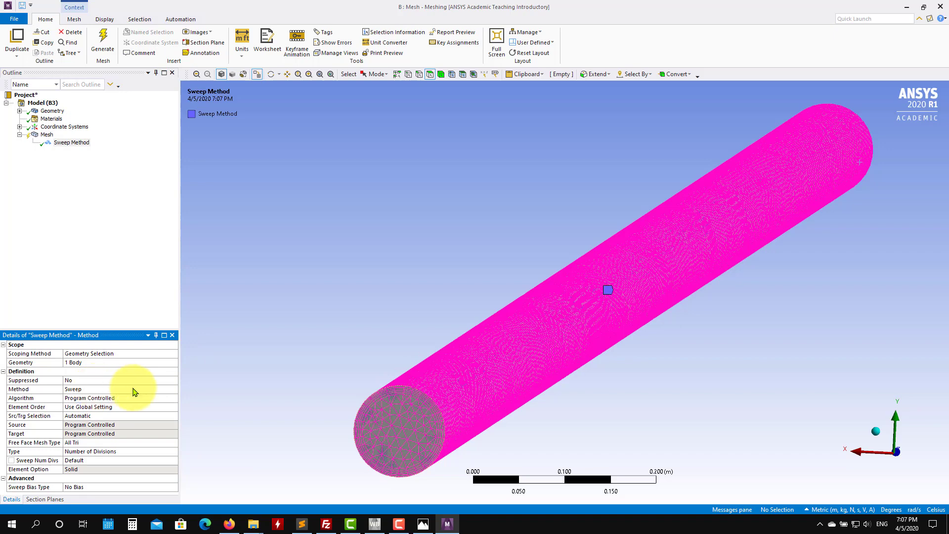
Step: Set Src/Trg Selection to Manual Source and assign the pipe's near end face as the sweep source
{"action": "left_click", "coordinate": [176, 418]}
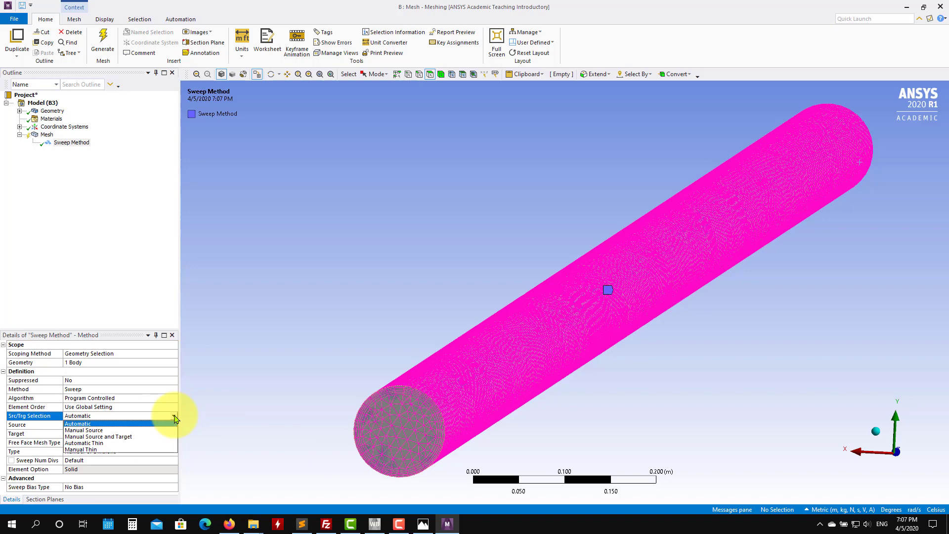
{"action": "left_click", "coordinate": [132, 434]}
{"action": "left_click", "coordinate": [100, 423]}
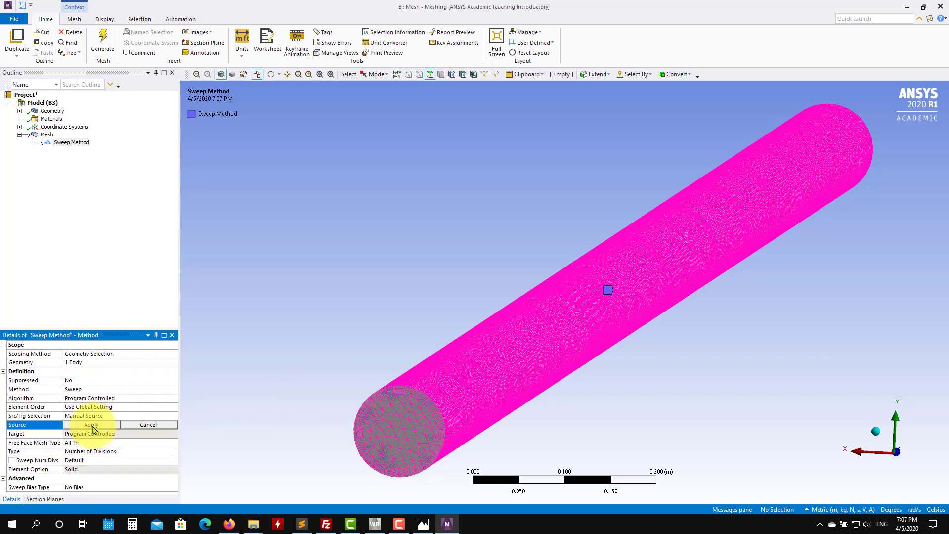
{"action": "left_click", "coordinate": [393, 438]}
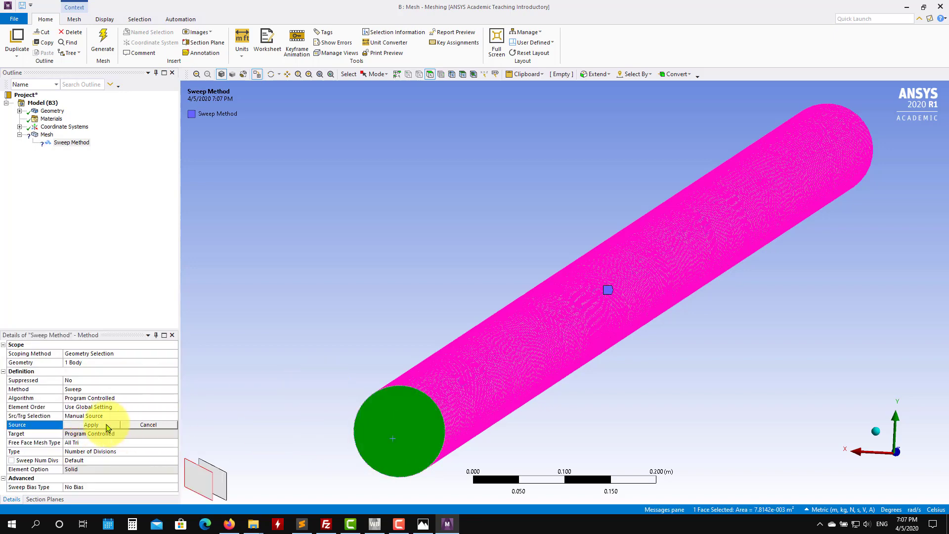
{"action": "left_click", "coordinate": [91, 425]}
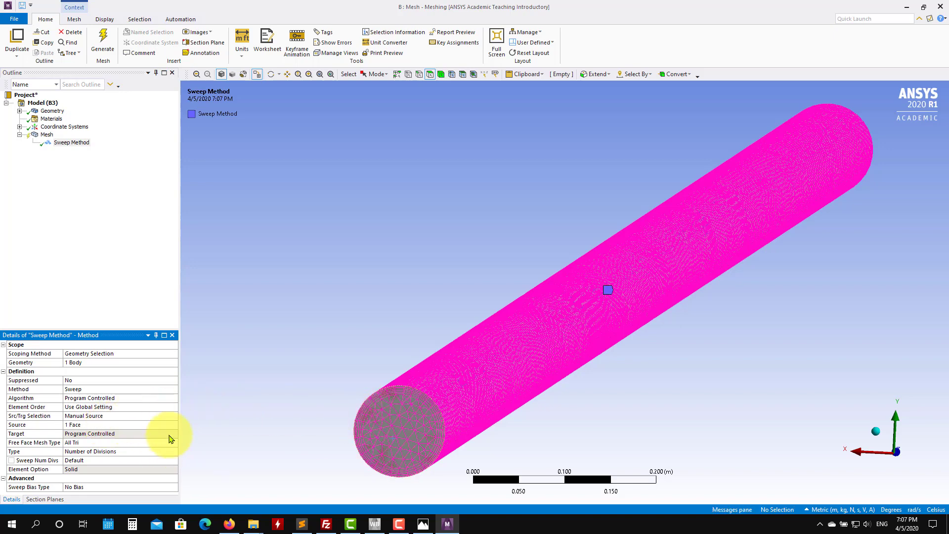
Step: Change Src/Trg Selection to Manual Source and Target and assign the pipe's far end face as the sweep target
{"action": "left_click", "coordinate": [174, 417]}
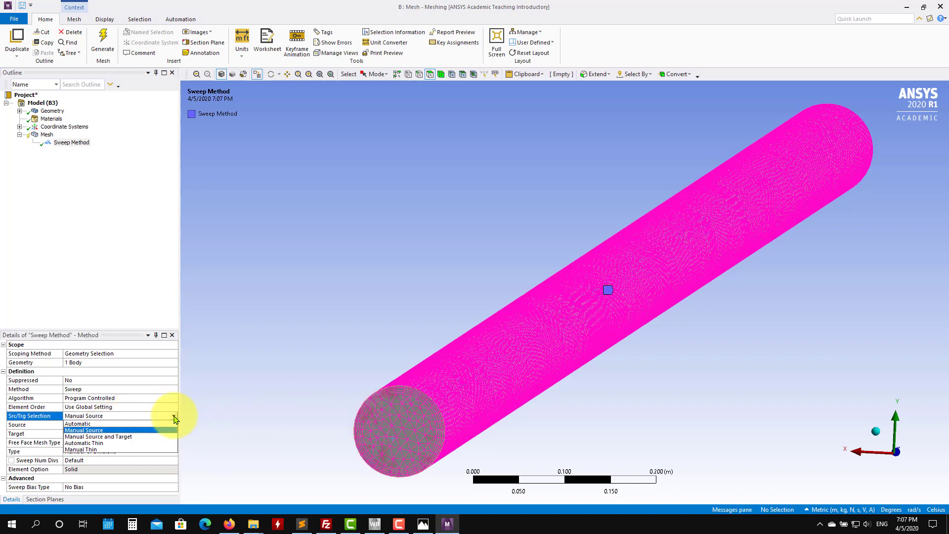
{"action": "left_click", "coordinate": [151, 439]}
{"action": "left_click", "coordinate": [150, 434]}
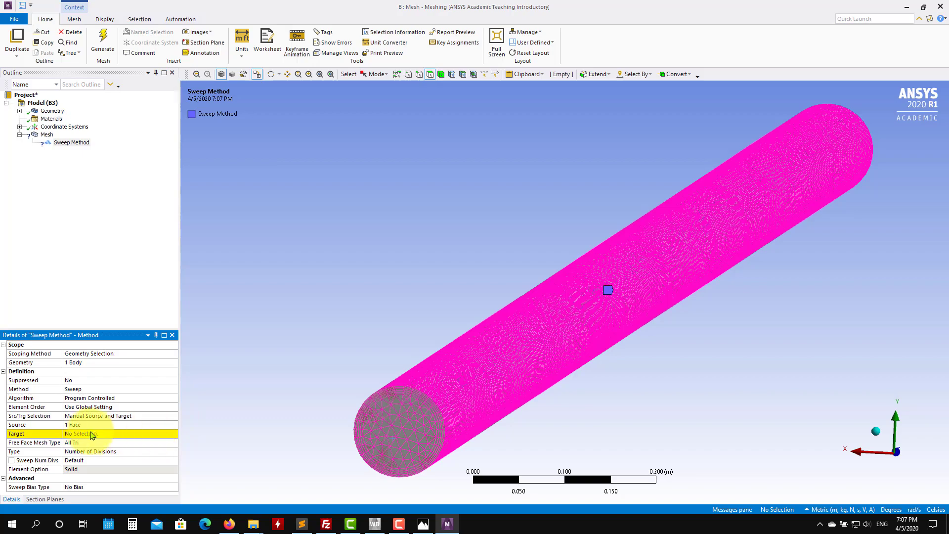
{"action": "middle_click_drag", "start_coordinate": [650, 339], "coordinate": [555, 433]}
{"action": "left_click", "coordinate": [913, 321]}
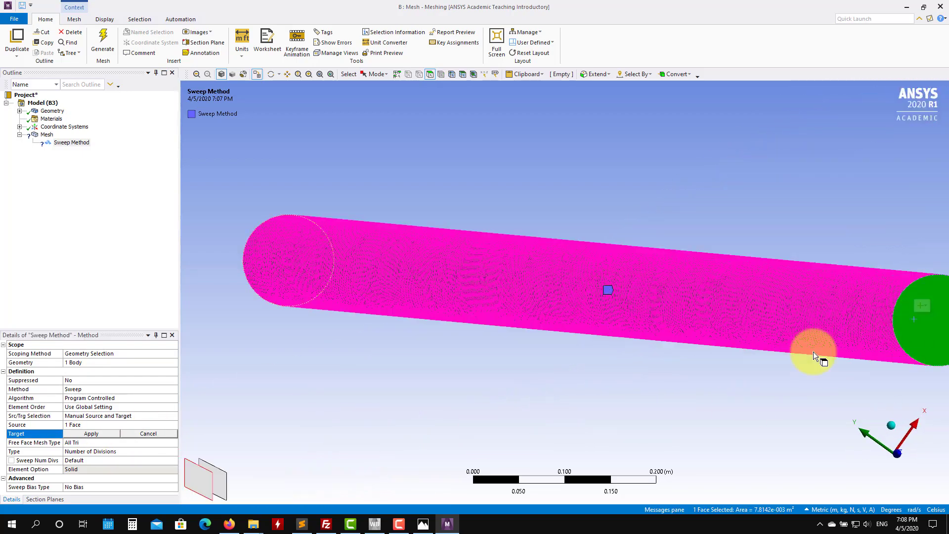
{"action": "left_click", "coordinate": [92, 433]}
Step: Generate the mesh for the swept pipe body
{"action": "middle_click_drag", "start_coordinate": [250, 423], "coordinate": [676, 422]}
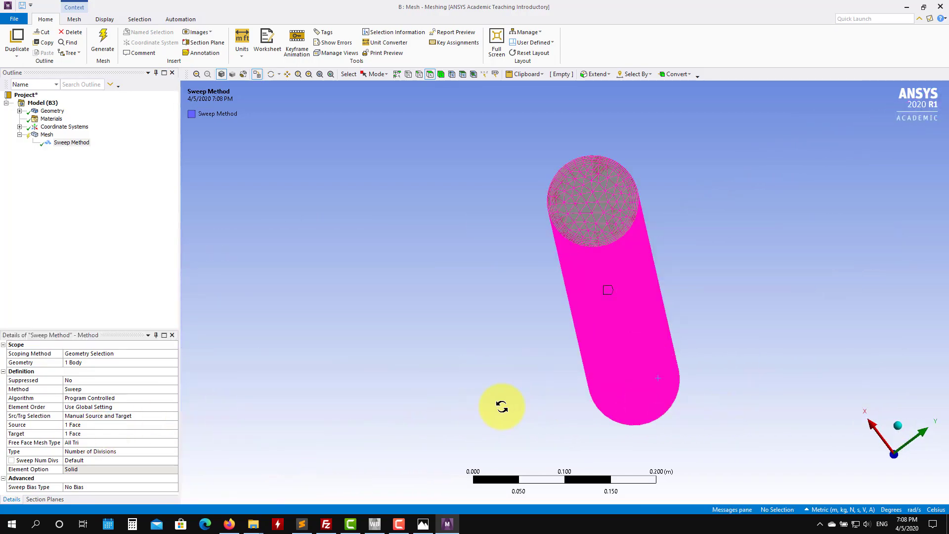
{"action": "middle_click_drag", "start_coordinate": [502, 406], "coordinate": [509, 343]}
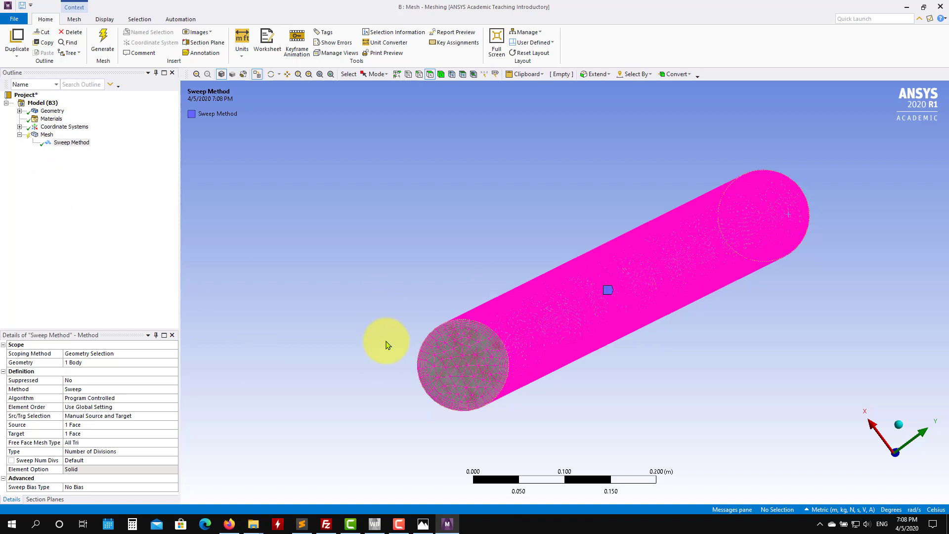
{"action": "right_click", "coordinate": [47, 135]}
{"action": "left_click", "coordinate": [102, 166]}
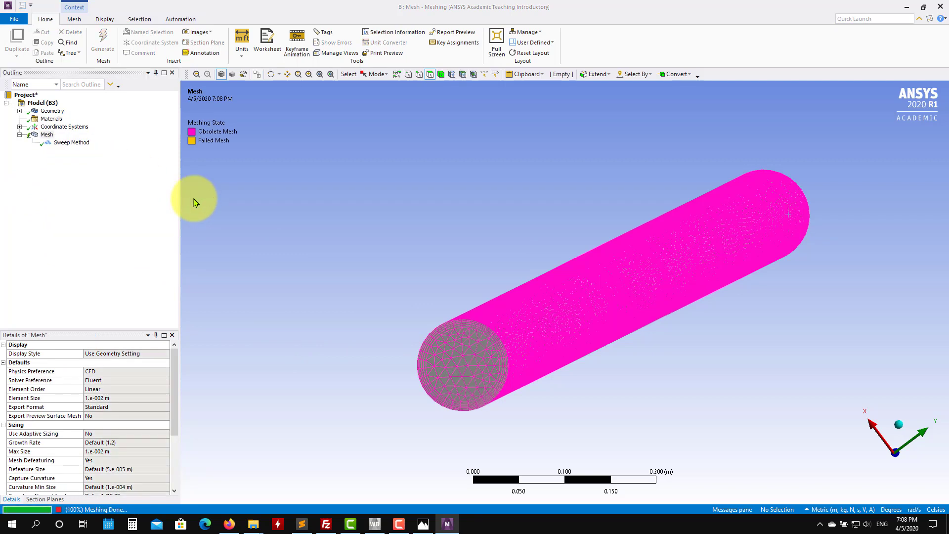
{"action": "mouse_move", "coordinate": [430, 318]}
{"action": "middle_mouse_down"}
{"action": "mouse_move", "coordinate": [381, 324]}
{"action": "mouse_move", "coordinate": [430, 314]}
{"action": "mouse_move", "coordinate": [417, 318]}
{"action": "middle_mouse_up"}
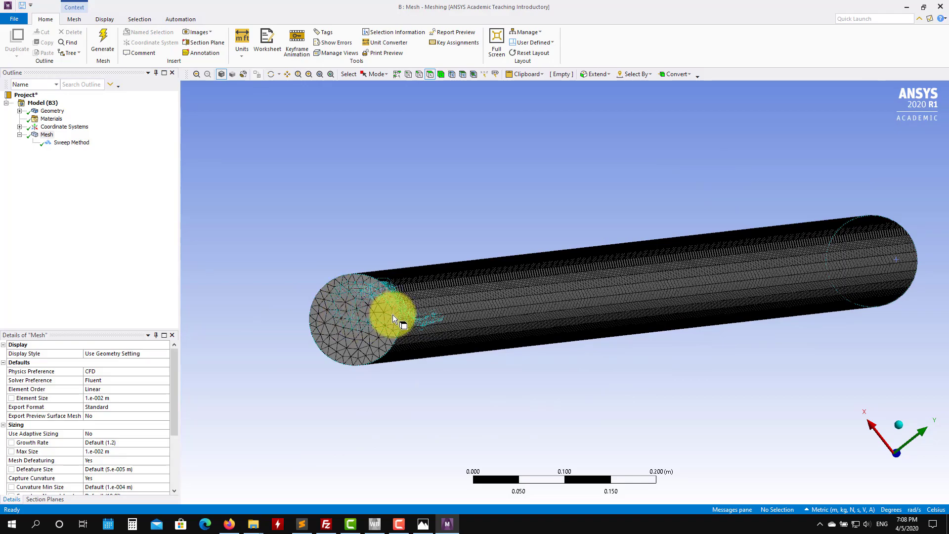
{"action": "scroll", "coordinate": [419, 321], "scroll_direction": "up", "scroll_amount": 5}
{"action": "middle_click_drag", "start_coordinate": [433, 290], "coordinate": [763, 220]}
{"action": "middle_click_drag", "start_coordinate": [286, 320], "coordinate": [324, 337]}
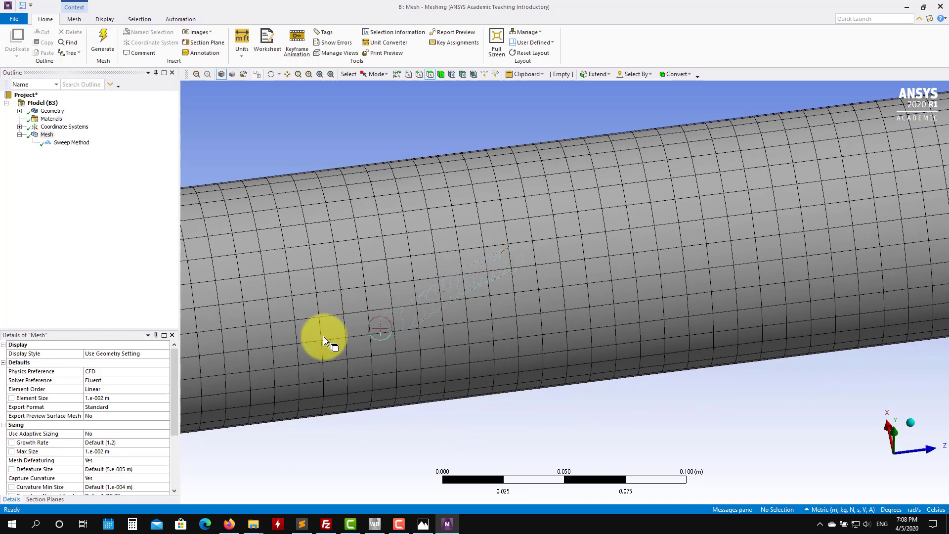
{"action": "middle_click_drag", "start_coordinate": [261, 332], "coordinate": [470, 317], "text": "ctrl"}
{"action": "middle_click_drag", "start_coordinate": [278, 357], "coordinate": [549, 331], "text": "ctrl"}
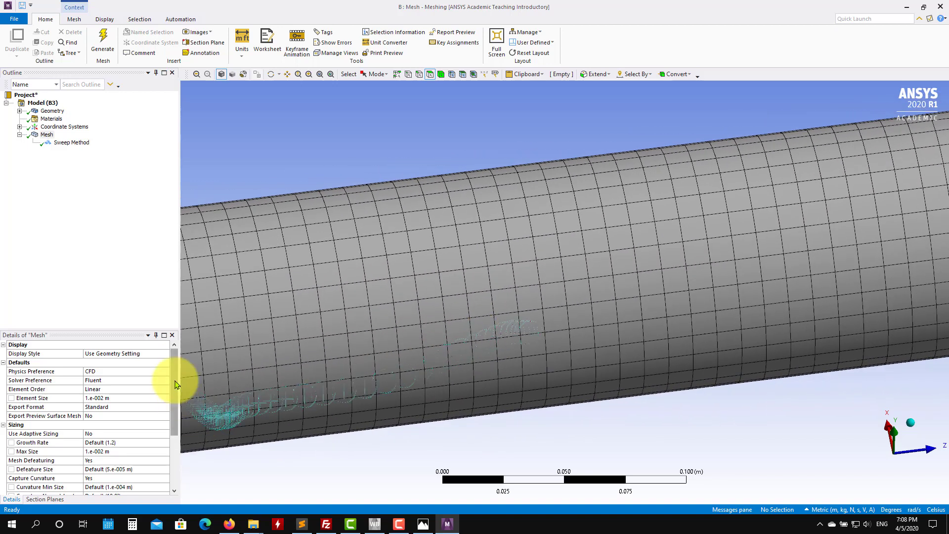
Step: Set the Sweep Method's Sweep Num Divs to 10
{"action": "left_click", "coordinate": [71, 144]}
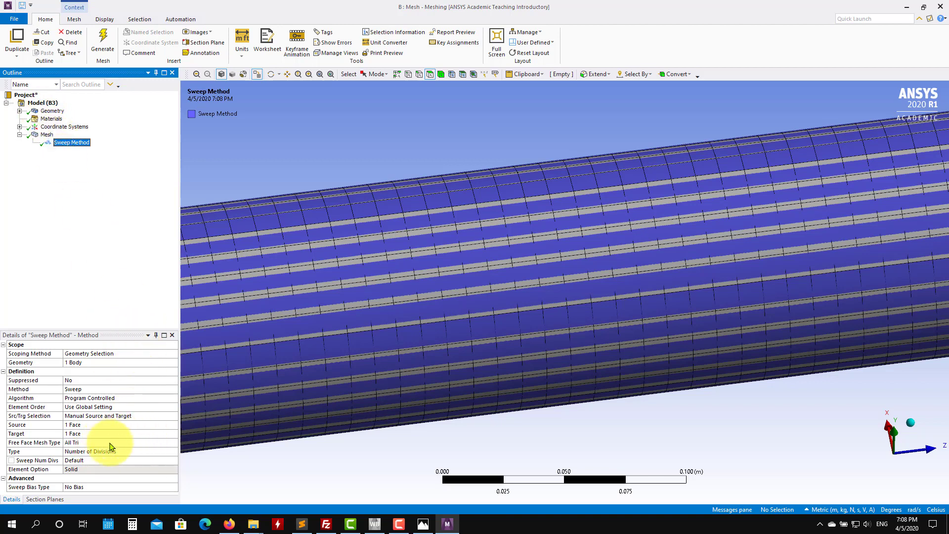
{"action": "left_click", "coordinate": [122, 452]}
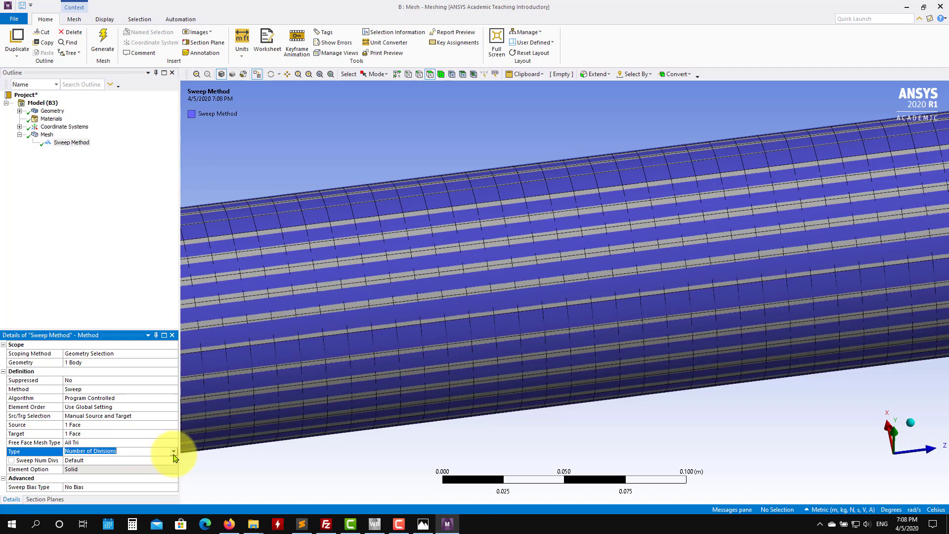
{"action": "left_click", "coordinate": [119, 460]}
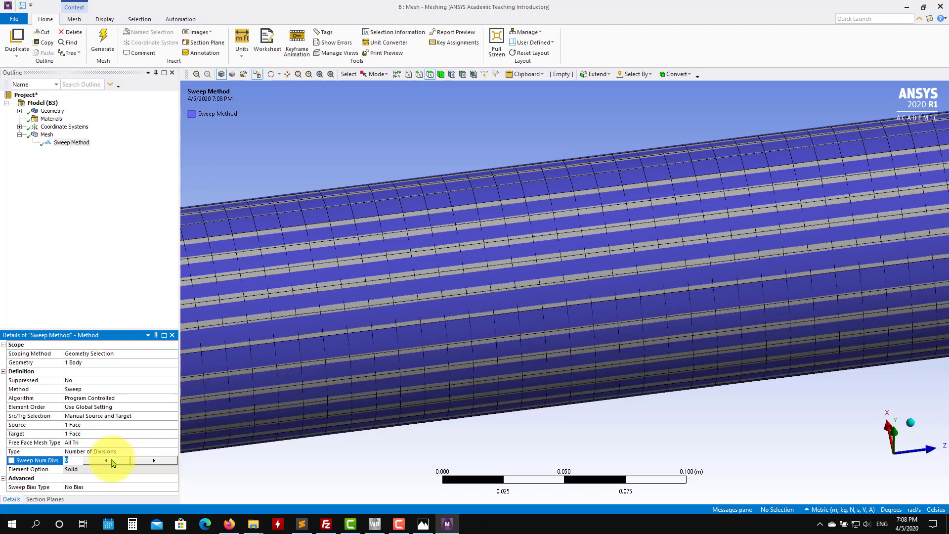
{"action": "type", "text": "10"}
{"action": "key", "text": "Return"}
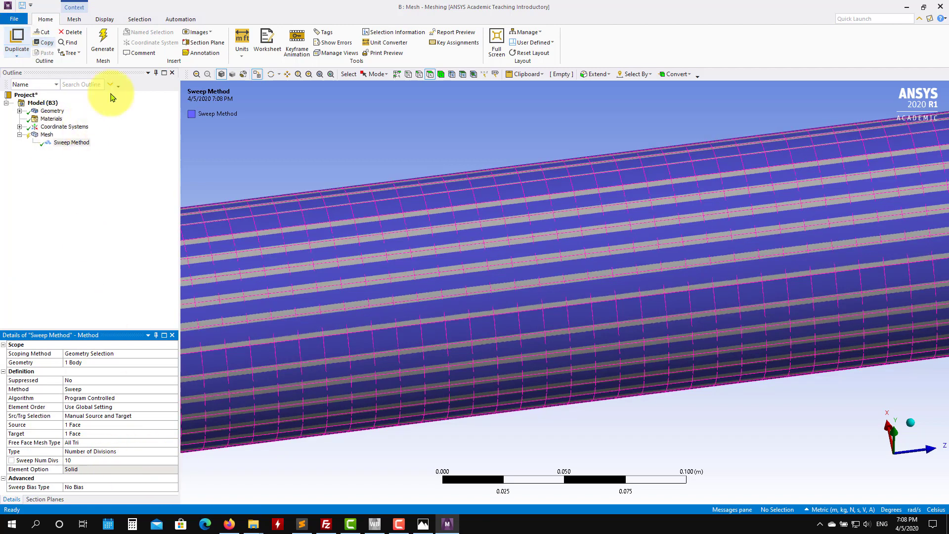
Step: Regenerate the mesh with the 10 sweep divisions and review the mesh details
{"action": "left_click", "coordinate": [104, 40]}
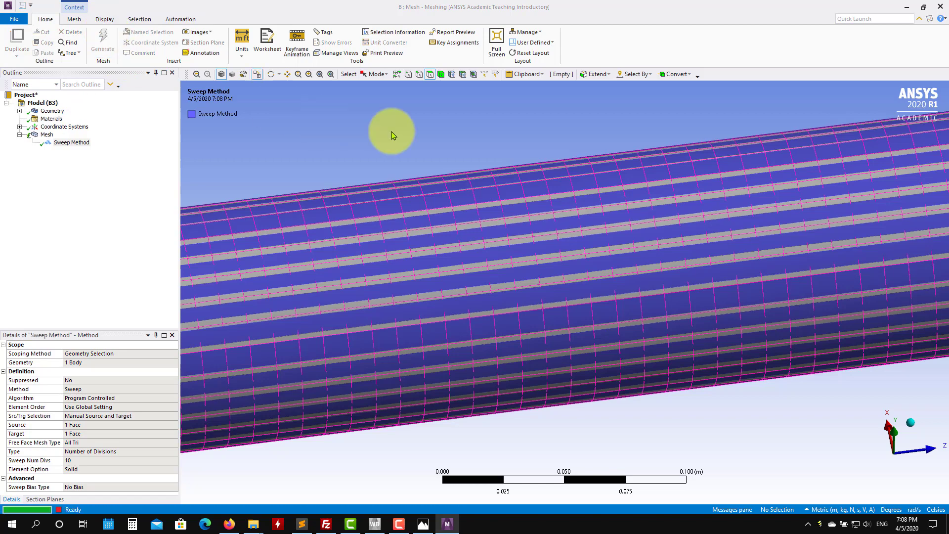
{"action": "scroll", "coordinate": [418, 165], "scroll_direction": "down", "scroll_amount": 8}
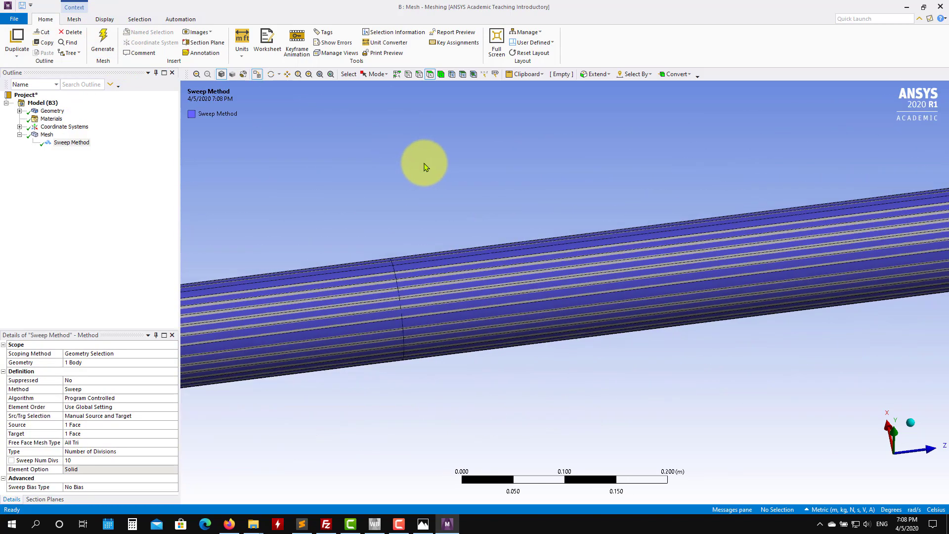
{"action": "left_click", "coordinate": [46, 135]}
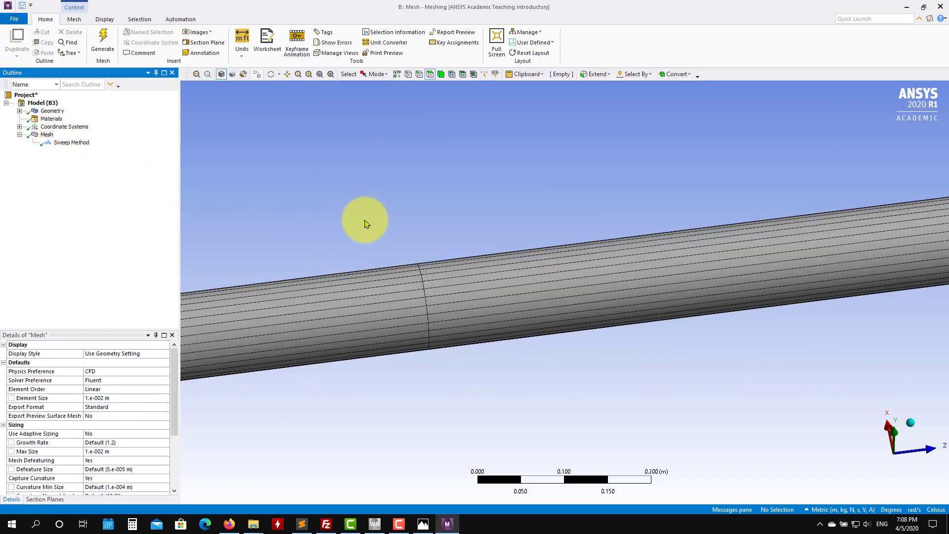
{"action": "scroll", "coordinate": [375, 256], "scroll_direction": "up", "scroll_amount": 4}
{"action": "scroll", "coordinate": [376, 256], "scroll_direction": "down", "scroll_amount": 10}
{"action": "middle_click_drag", "start_coordinate": [387, 254], "coordinate": [634, 297]}
{"action": "left_click", "coordinate": [424, 316]}
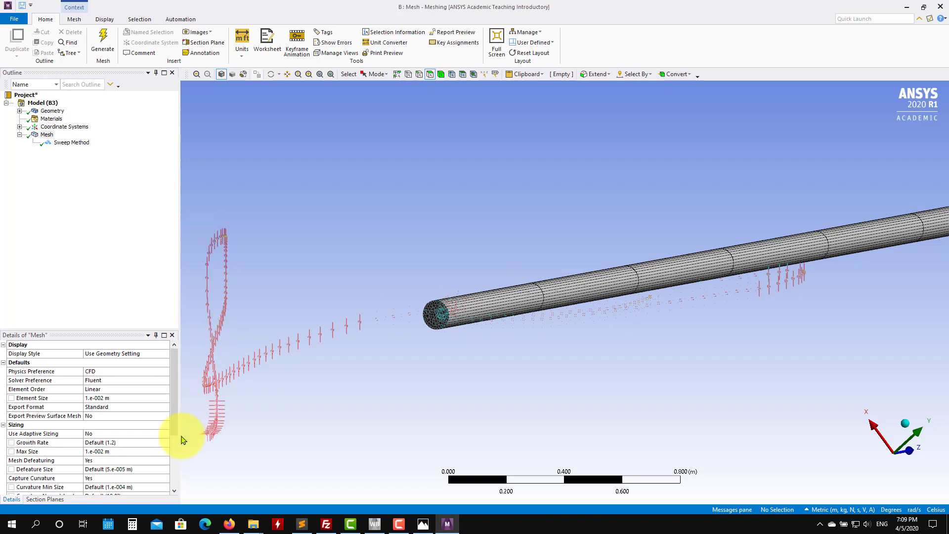
{"action": "left_click_drag", "start_coordinate": [177, 432], "coordinate": [172, 461]}
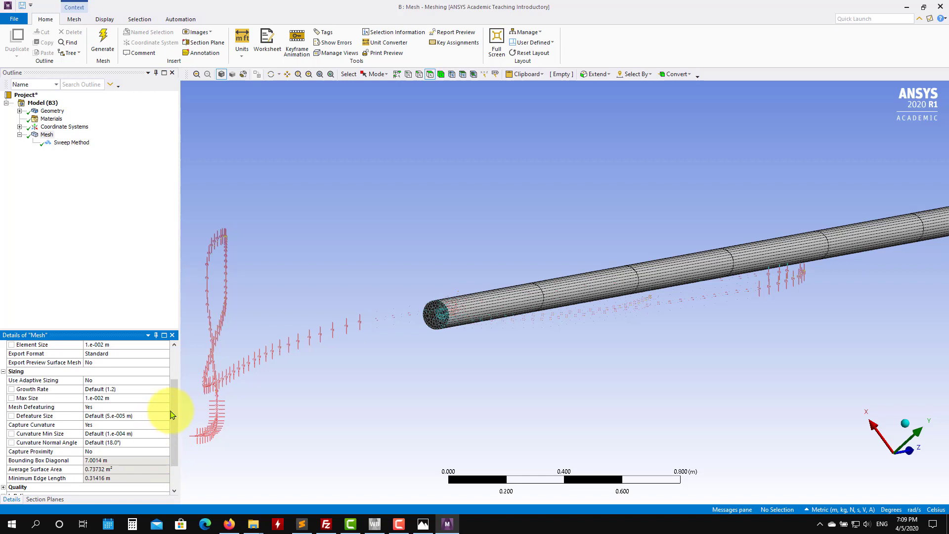
Step: Switch the sweep Type to Element Size and set the Sweep Element Size to 0.01 m
{"action": "left_click", "coordinate": [75, 143]}
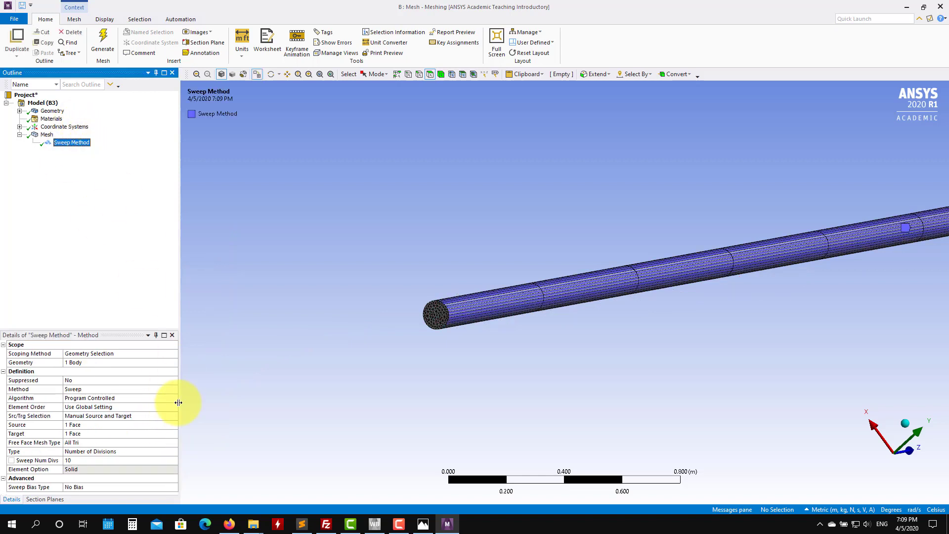
{"action": "left_click", "coordinate": [169, 452]}
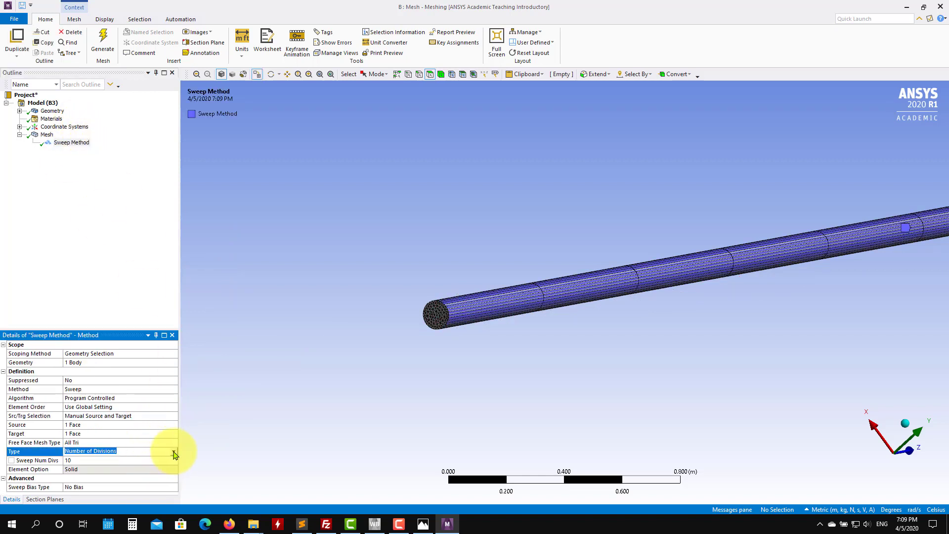
{"action": "left_click", "coordinate": [174, 451]}
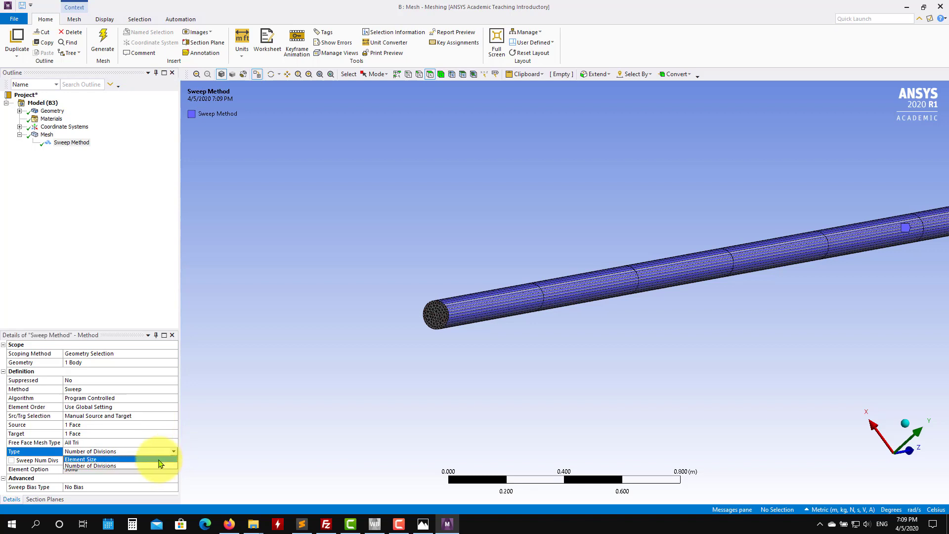
{"action": "left_click", "coordinate": [158, 460]}
{"action": "left_click", "coordinate": [98, 462]}
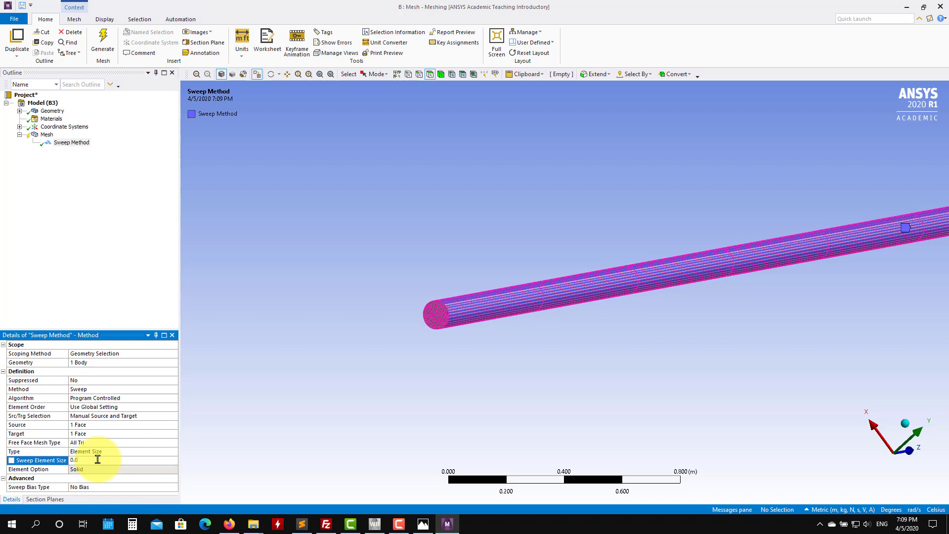
{"action": "type", "text": "0.01"}
{"action": "key", "text": "Return"}
Step: Regenerate the mesh with the 0.01 m sweep element size
{"action": "left_click", "coordinate": [102, 46]}
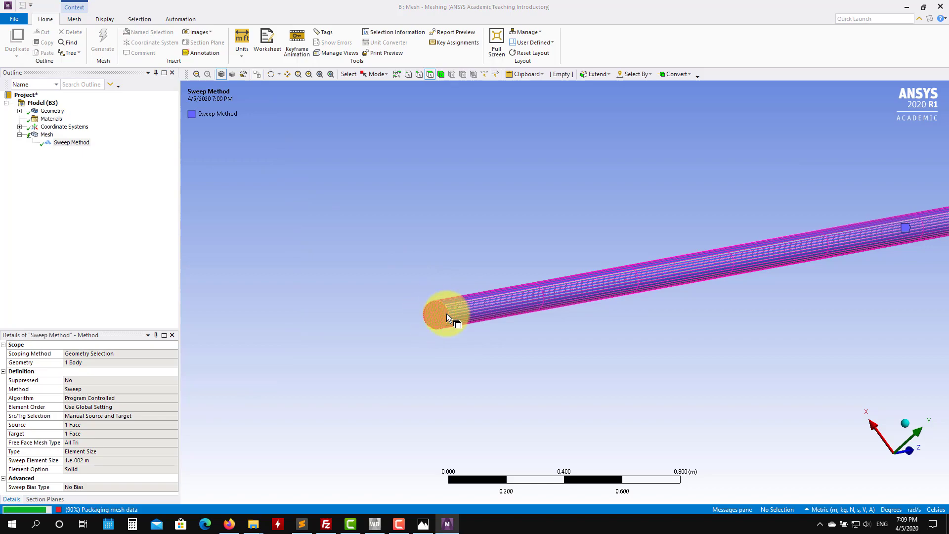
{"action": "scroll", "coordinate": [451, 334], "scroll_direction": "up", "scroll_amount": 5}
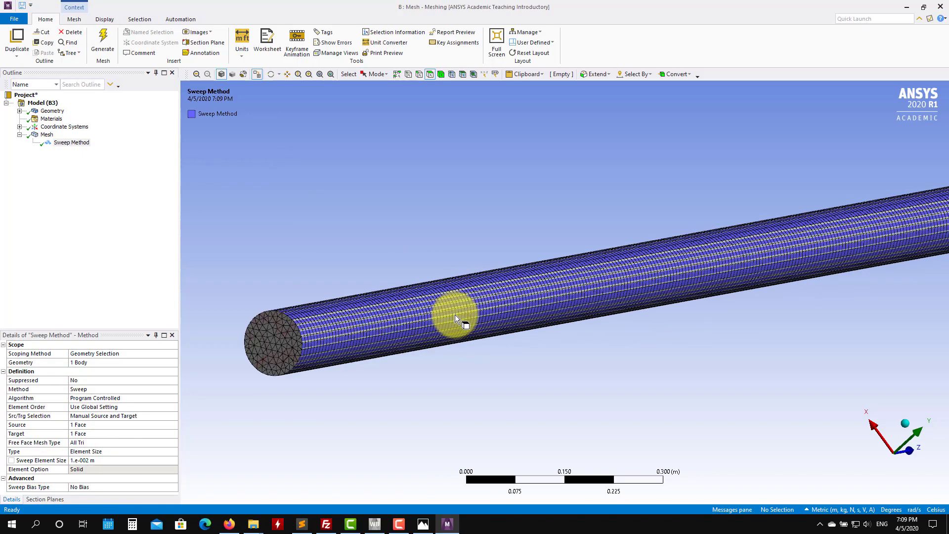
{"action": "middle_click_drag", "start_coordinate": [455, 317], "coordinate": [416, 326]}
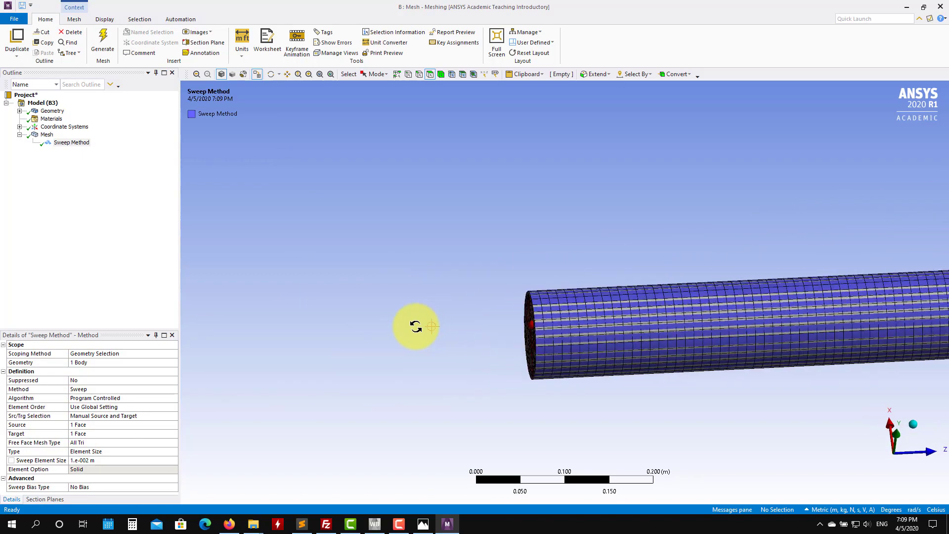
Step: Set the Sweep Element Size to 0.05 m and regenerate the mesh
{"action": "left_click", "coordinate": [106, 461]}
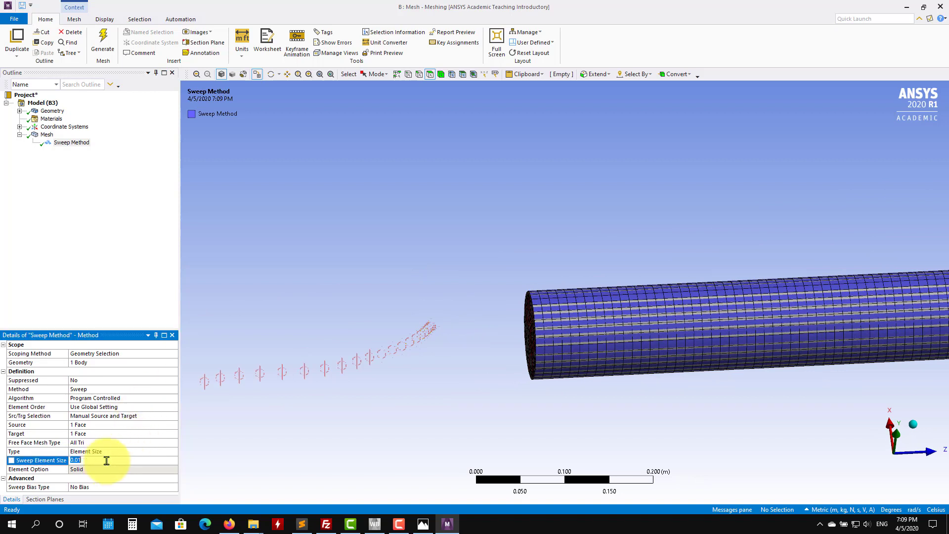
{"action": "type", "text": "0.05"}
{"action": "key", "text": "Return"}
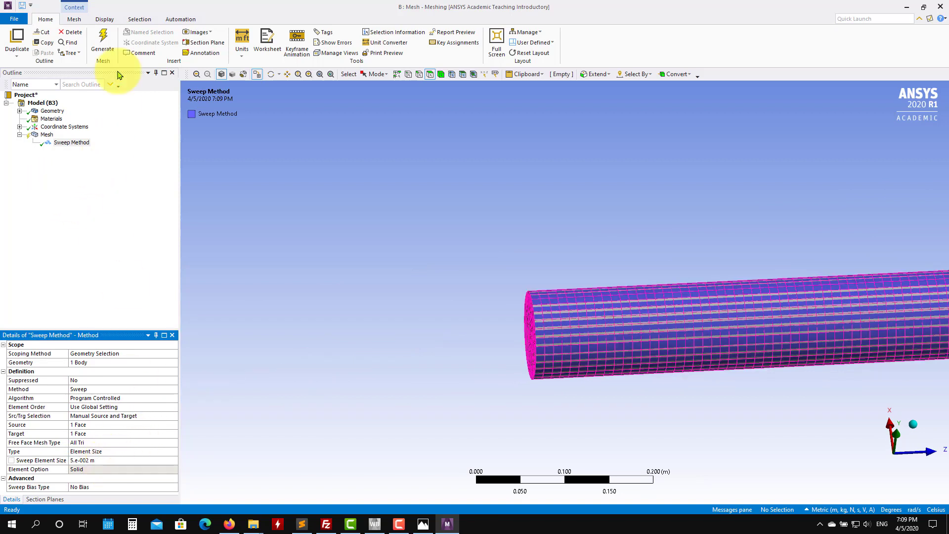
{"action": "left_click", "coordinate": [100, 35]}
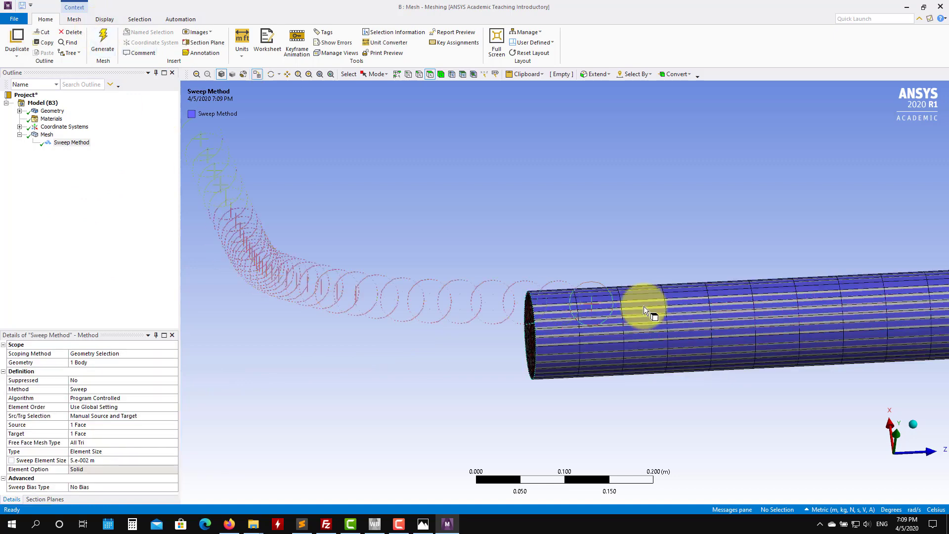
Step: Review the mesh statistics and inspect the swept mesh along the pipe and at its end face
{"action": "left_click", "coordinate": [47, 135]}
{"action": "left_click_drag", "start_coordinate": [175, 403], "coordinate": [182, 460]}
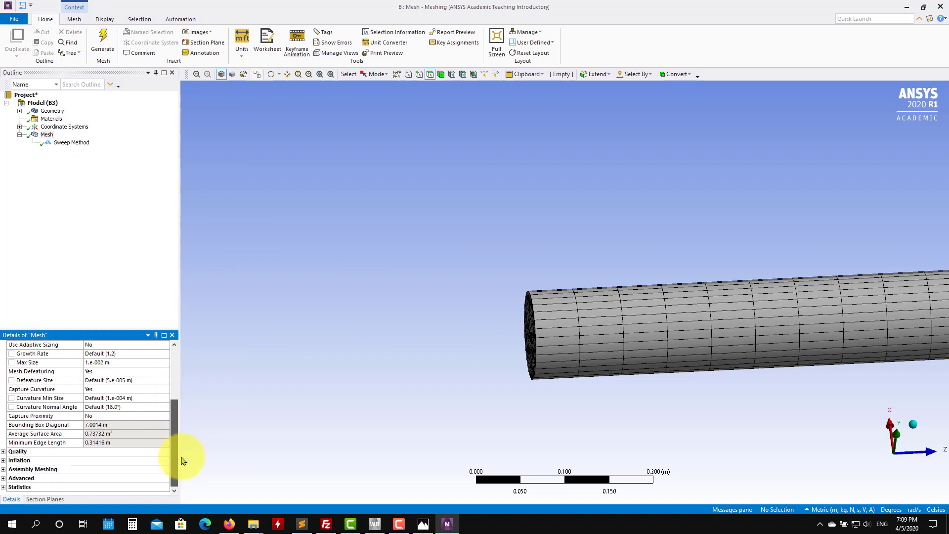
{"action": "left_click", "coordinate": [3, 486]}
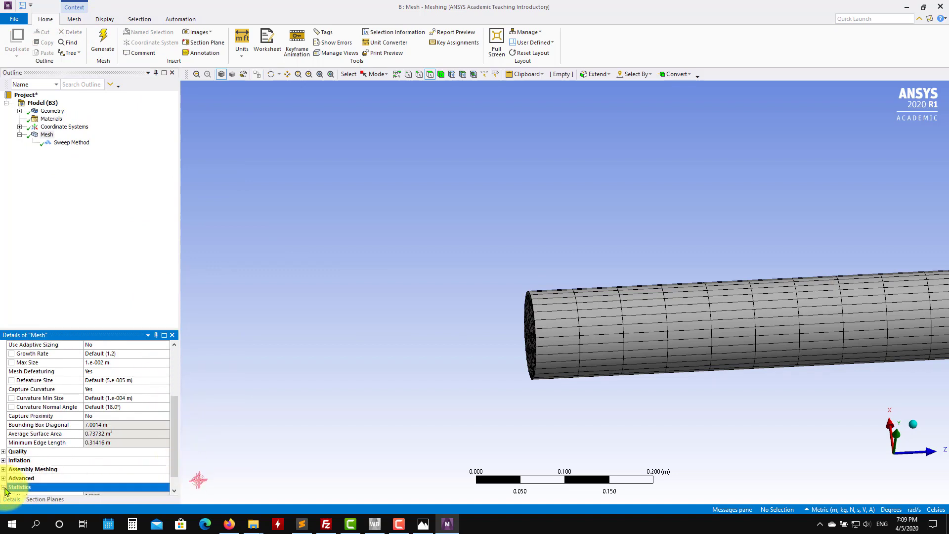
{"action": "left_click_drag", "start_coordinate": [175, 451], "coordinate": [173, 475]}
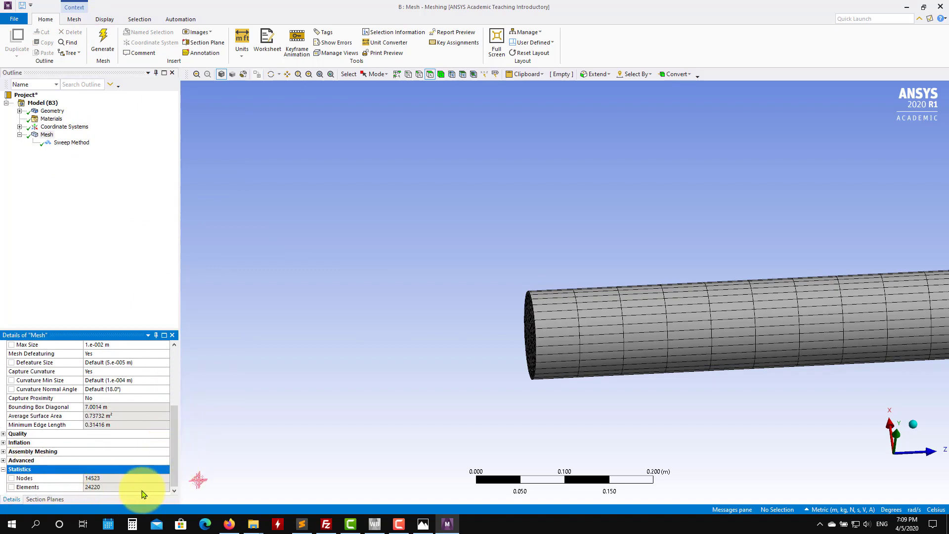
{"action": "middle_click_drag", "start_coordinate": [409, 339], "coordinate": [468, 349]}
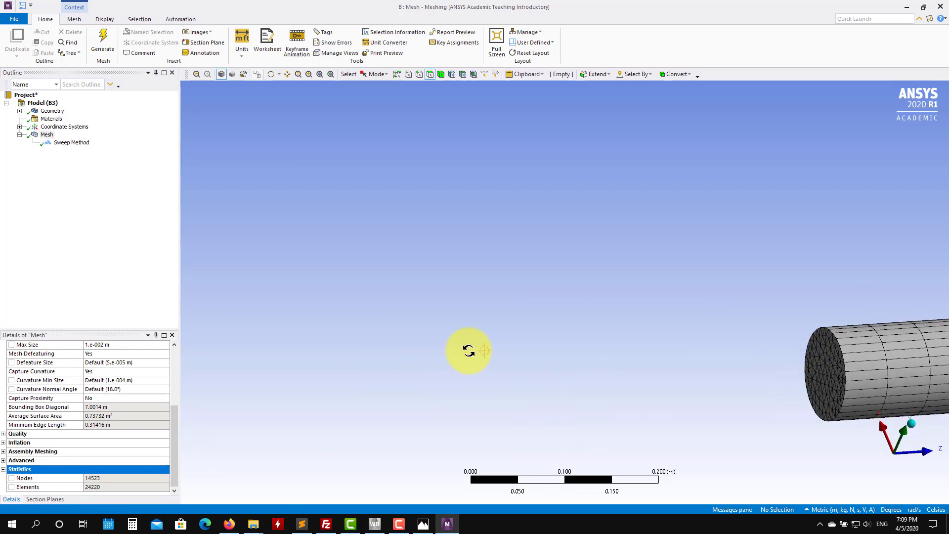
{"action": "mouse_move", "coordinate": [820, 339]}
{"action": "middle_mouse_down", "text": "ctrl"}
{"action": "mouse_move", "coordinate": [235, 210]}
{"action": "mouse_move", "coordinate": [392, 282]}
{"action": "mouse_move", "coordinate": [508, 303]}
{"action": "mouse_move", "coordinate": [385, 335]}
{"action": "middle_mouse_up", "text": "ctrl"}
{"action": "scroll", "coordinate": [534, 328], "scroll_direction": "down", "scroll_amount": 7}
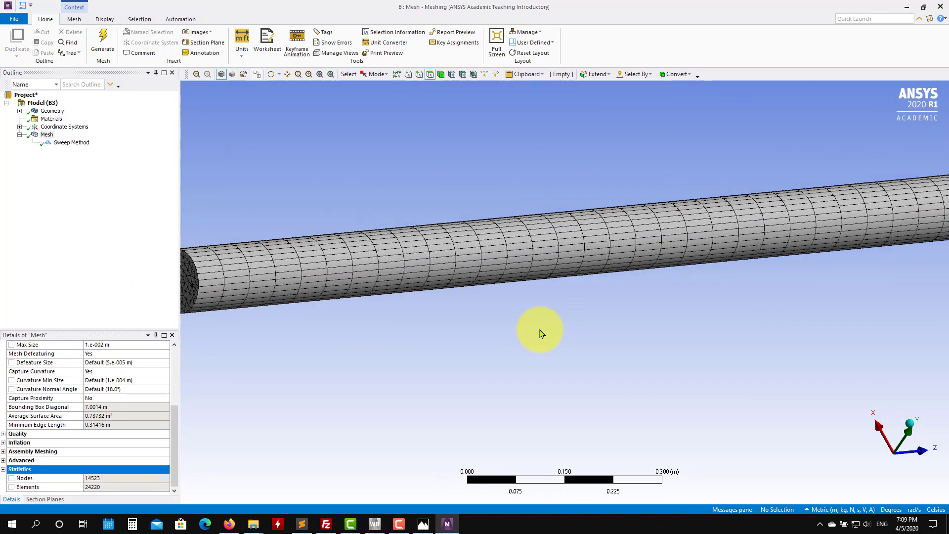
{"action": "middle_click_drag", "start_coordinate": [678, 321], "coordinate": [619, 349]}
{"action": "scroll", "coordinate": [352, 311], "scroll_direction": "up", "scroll_amount": 5}
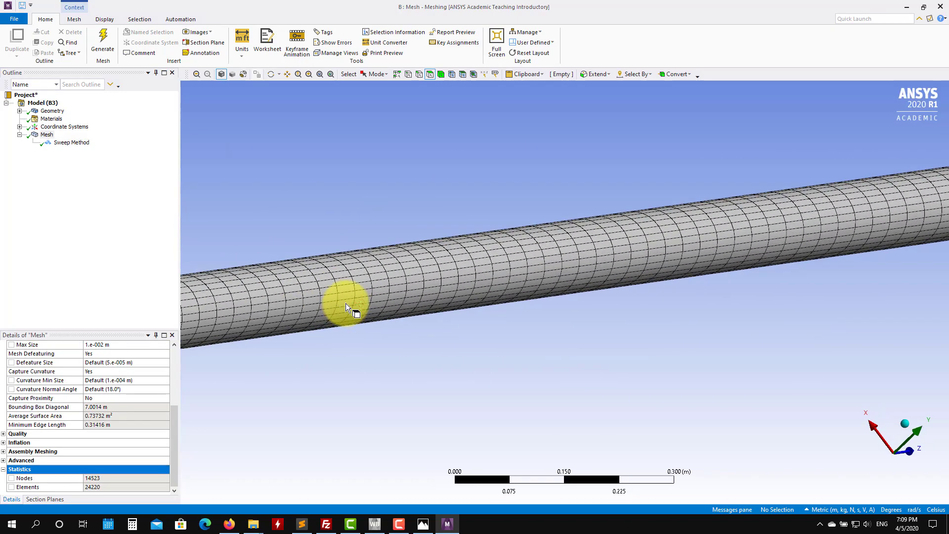
{"action": "middle_click_drag", "start_coordinate": [346, 304], "coordinate": [680, 339], "text": "ctrl"}
{"action": "scroll", "coordinate": [399, 328], "scroll_direction": "up", "scroll_amount": 3}
{"action": "scroll", "coordinate": [399, 328], "scroll_direction": "up", "scroll_amount": 1}
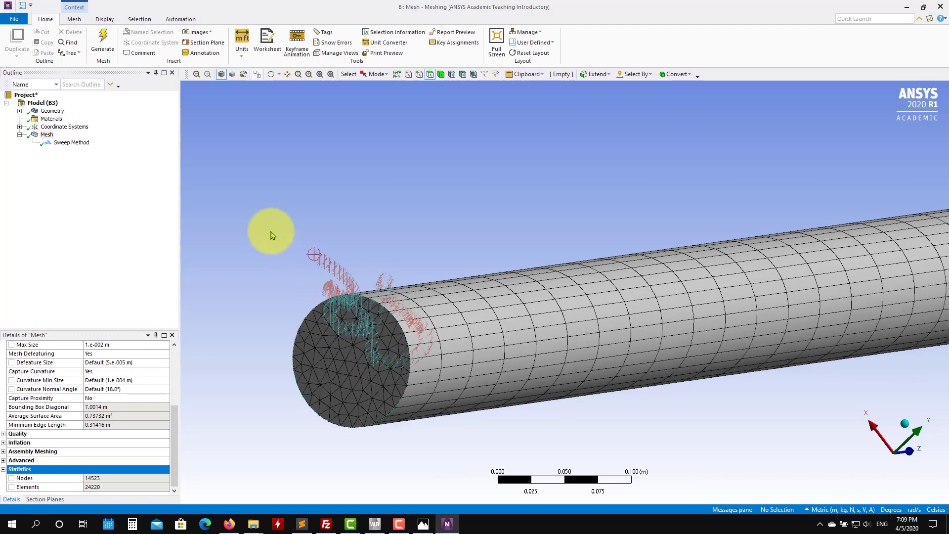
Step: Insert a Sizing control on the pipe's end face with a 5e-003 m element size and regenerate the mesh
{"action": "middle_click_drag", "start_coordinate": [452, 270], "coordinate": [502, 223], "text": "ctrl"}
{"action": "right_click", "coordinate": [51, 136]}
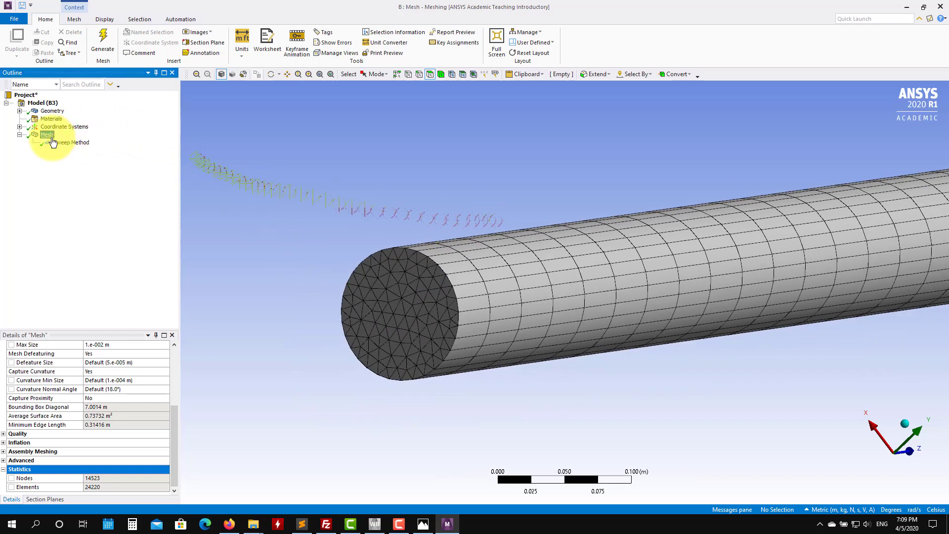
{"action": "mouse_move", "coordinate": [87, 147]}
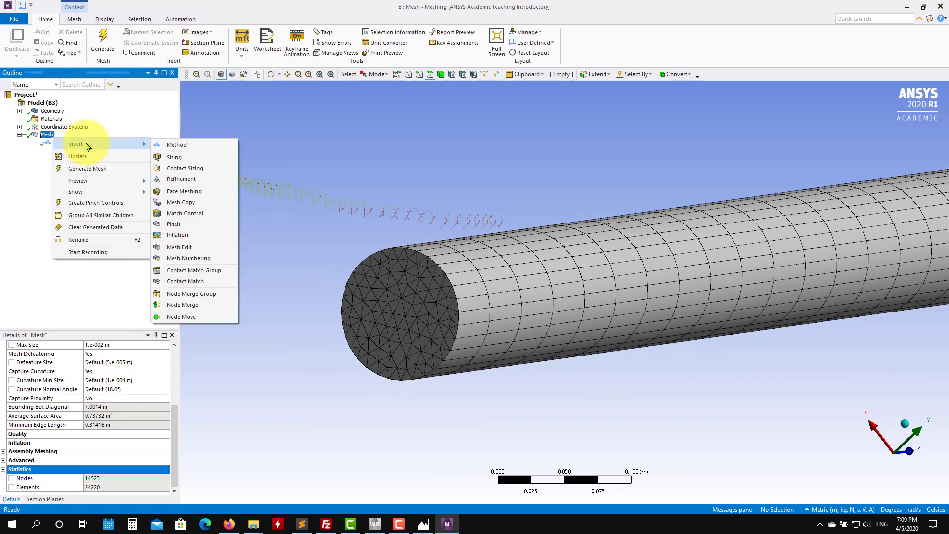
{"action": "left_click", "coordinate": [174, 157]}
{"action": "left_click", "coordinate": [411, 327]}
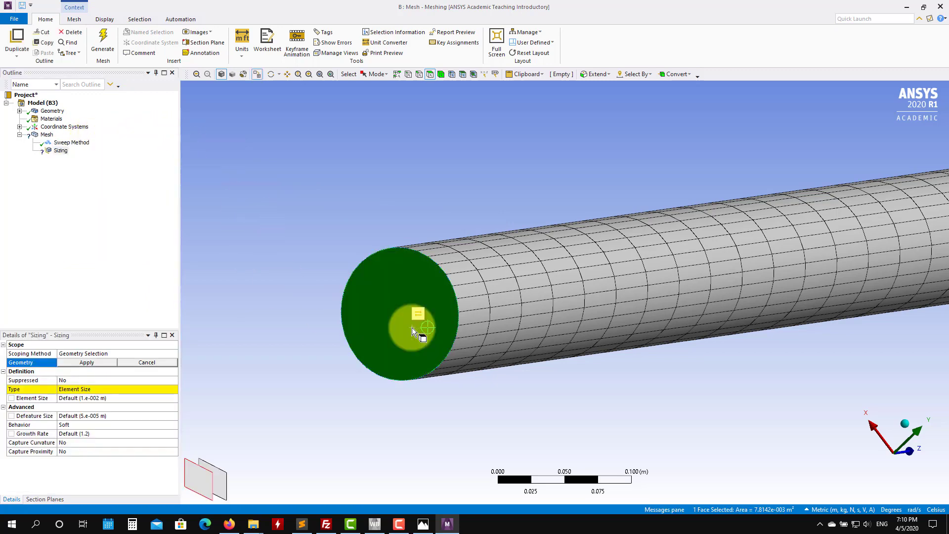
{"action": "left_click", "coordinate": [91, 362]}
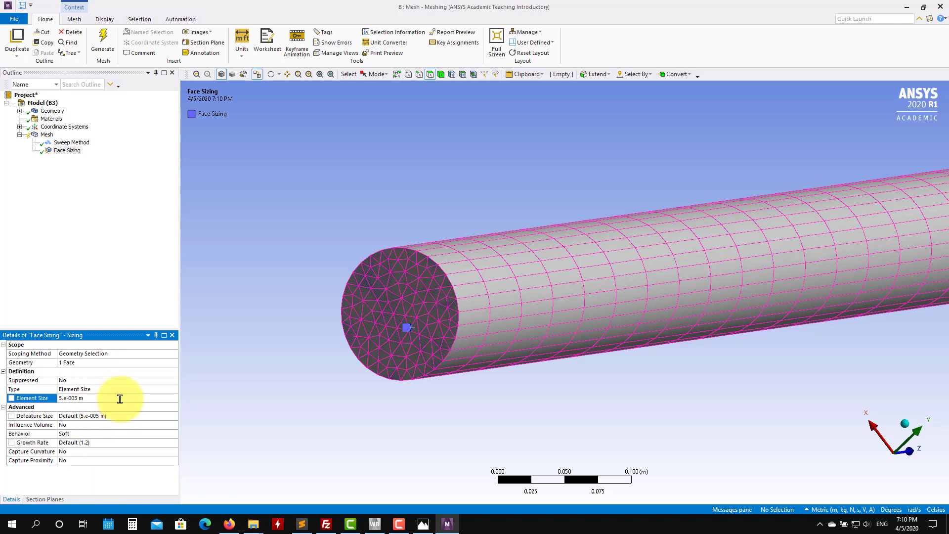
{"action": "left_click", "coordinate": [110, 44]}
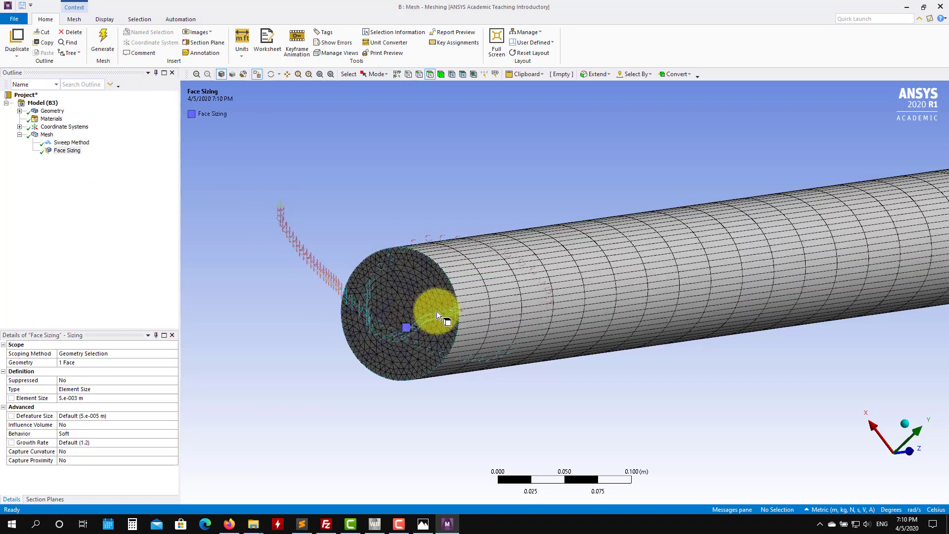
Step: Inspect the refined mesh on the pipe's end face and along its length
{"action": "scroll", "coordinate": [466, 339], "scroll_direction": "down", "scroll_amount": 5}
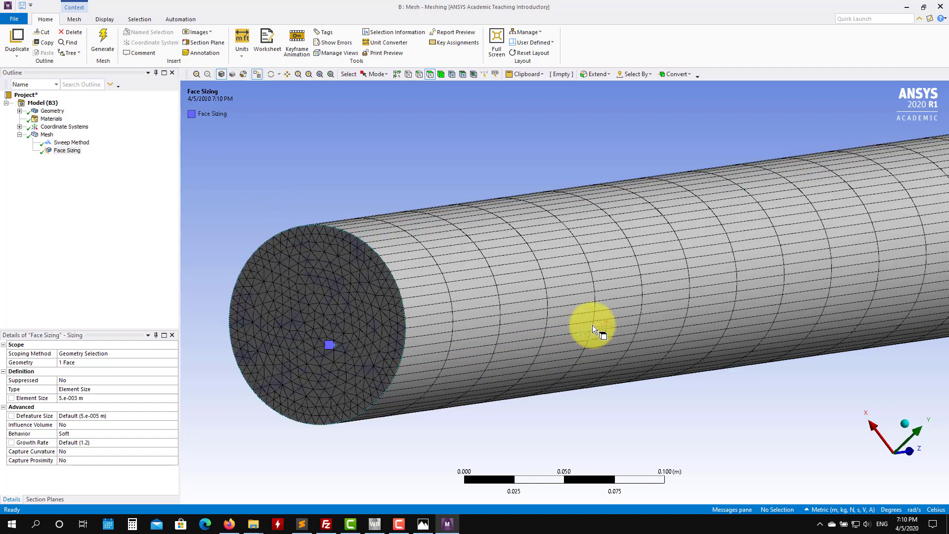
{"action": "middle_click_drag", "start_coordinate": [766, 309], "coordinate": [248, 340]}
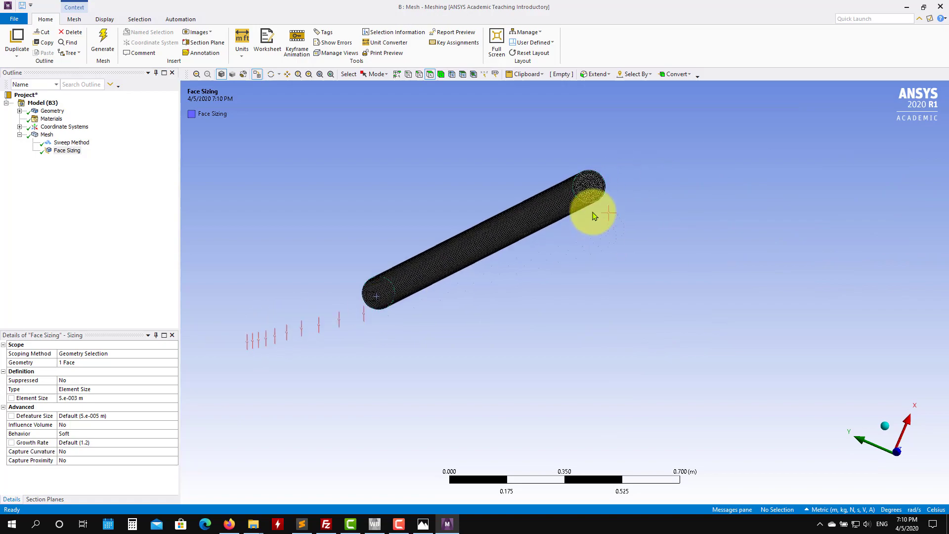
{"action": "scroll", "coordinate": [595, 210], "scroll_direction": "up", "scroll_amount": 3}
{"action": "middle_click_drag", "start_coordinate": [600, 127], "coordinate": [470, 227]}
{"action": "scroll", "coordinate": [470, 231], "scroll_direction": "up", "scroll_amount": 3}
{"action": "scroll", "coordinate": [525, 374], "scroll_direction": "up", "scroll_amount": 2}
{"action": "scroll", "coordinate": [525, 374], "scroll_direction": "up", "scroll_amount": 1}
{"action": "middle_click_drag", "start_coordinate": [524, 365], "coordinate": [528, 263], "text": "ctrl"}
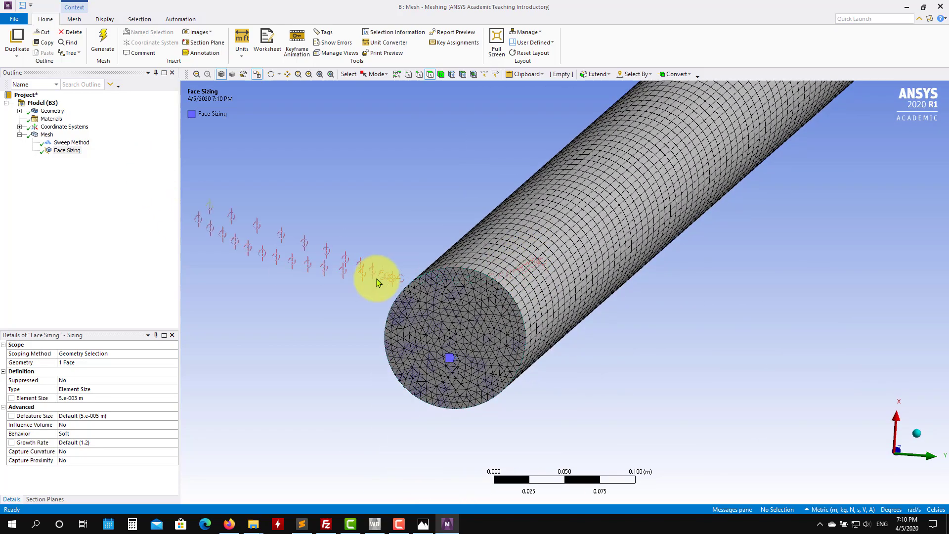
{"action": "middle_click_drag", "start_coordinate": [377, 278], "coordinate": [363, 269]}
{"action": "middle_click_drag", "start_coordinate": [519, 374], "coordinate": [556, 430], "text": "ctrl"}
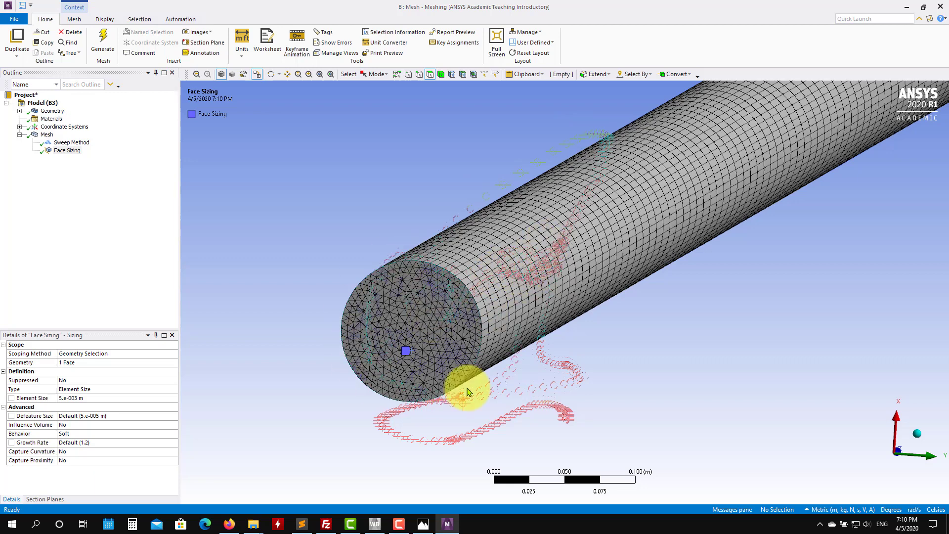
Step: Insert an Inflation control on the pipe's end face, using its circular edge as the boundary
{"action": "left_click", "coordinate": [46, 136]}
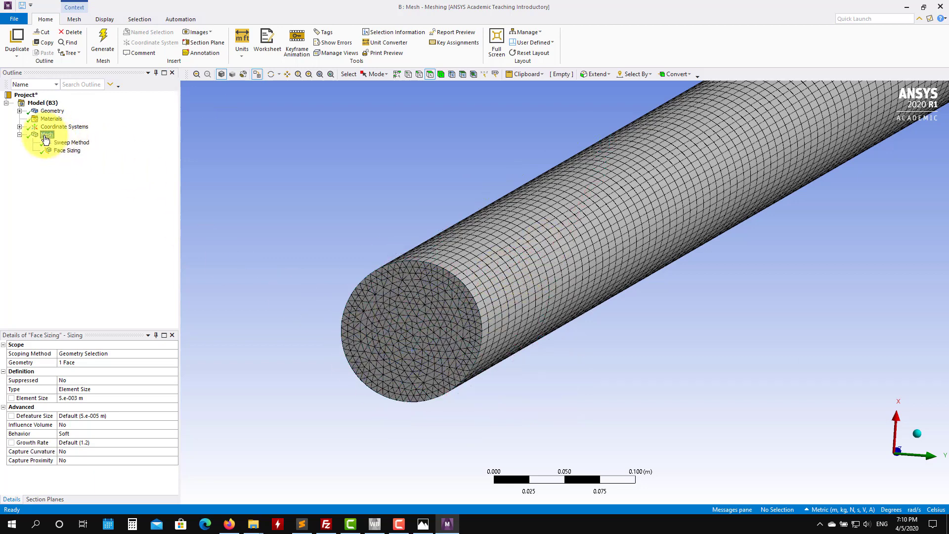
{"action": "right_click", "coordinate": [46, 137]}
{"action": "mouse_move", "coordinate": [69, 142]}
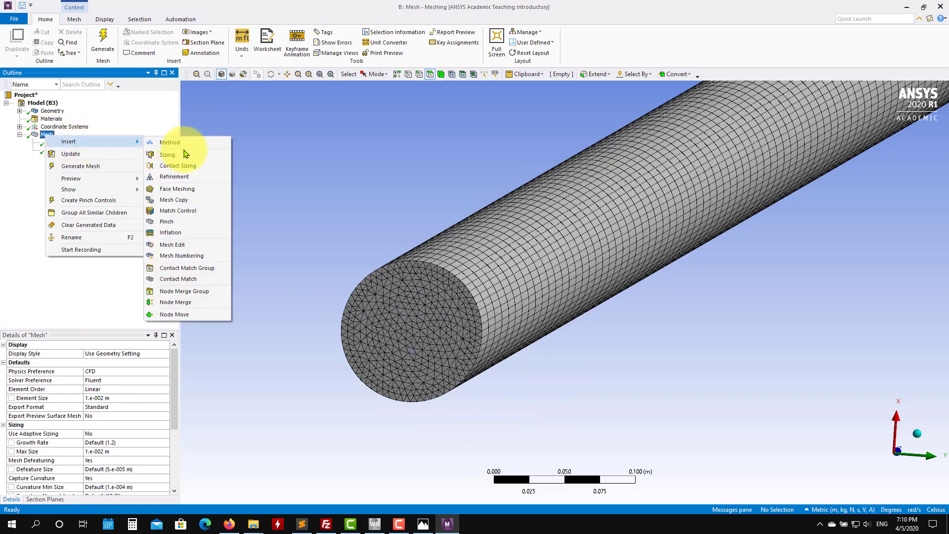
{"action": "left_click", "coordinate": [183, 232]}
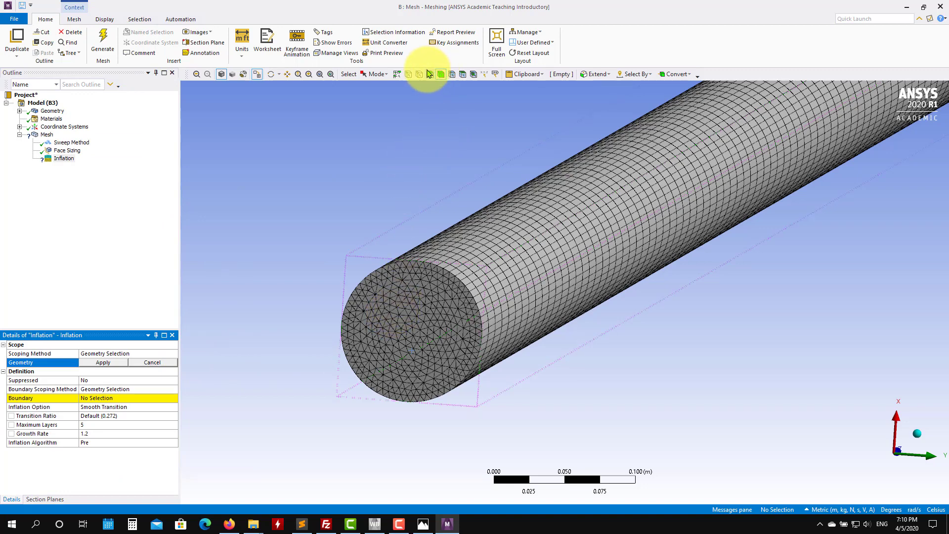
{"action": "left_click", "coordinate": [387, 313]}
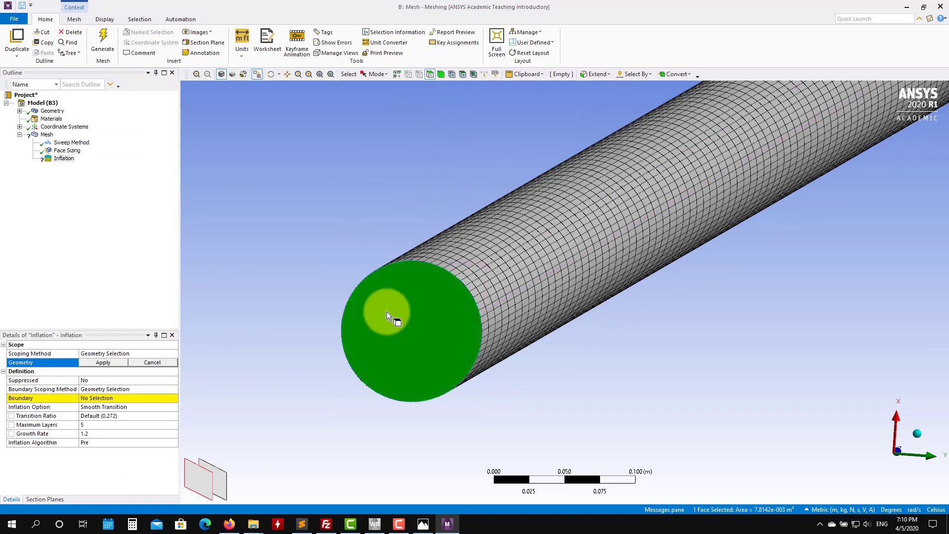
{"action": "left_click", "coordinate": [103, 362]}
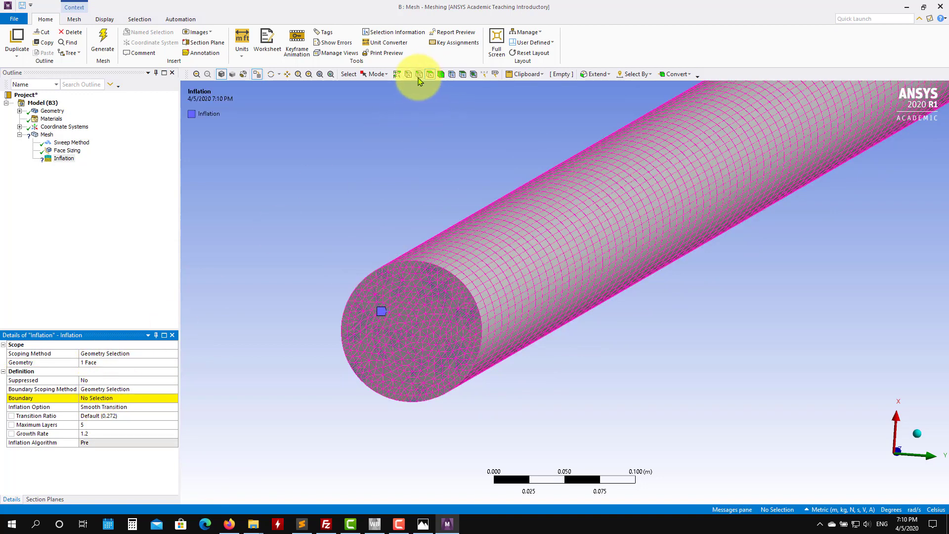
{"action": "left_click", "coordinate": [417, 261]}
{"action": "left_click", "coordinate": [103, 398]}
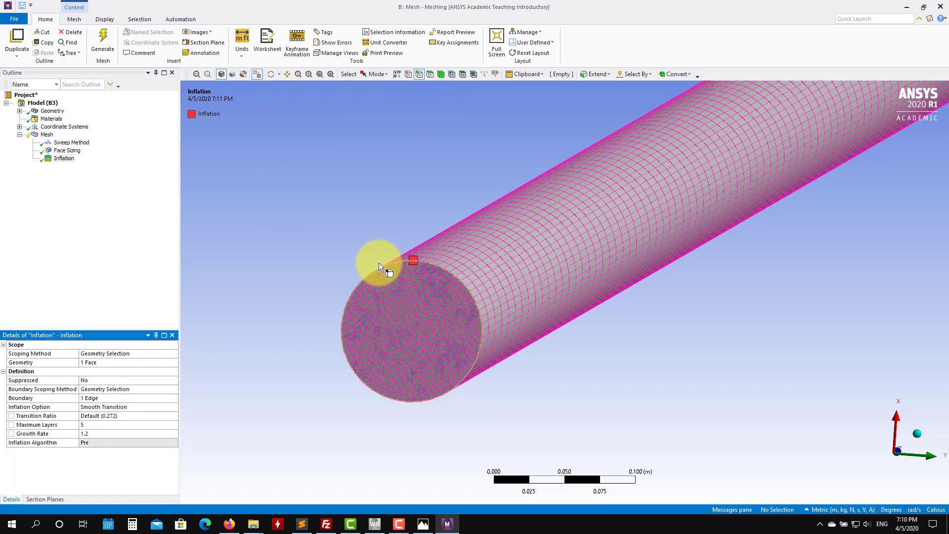
Step: Review the Sweep Method and Inflation settings and regenerate the mesh
{"action": "scroll", "coordinate": [338, 270], "scroll_direction": "up", "scroll_amount": 2}
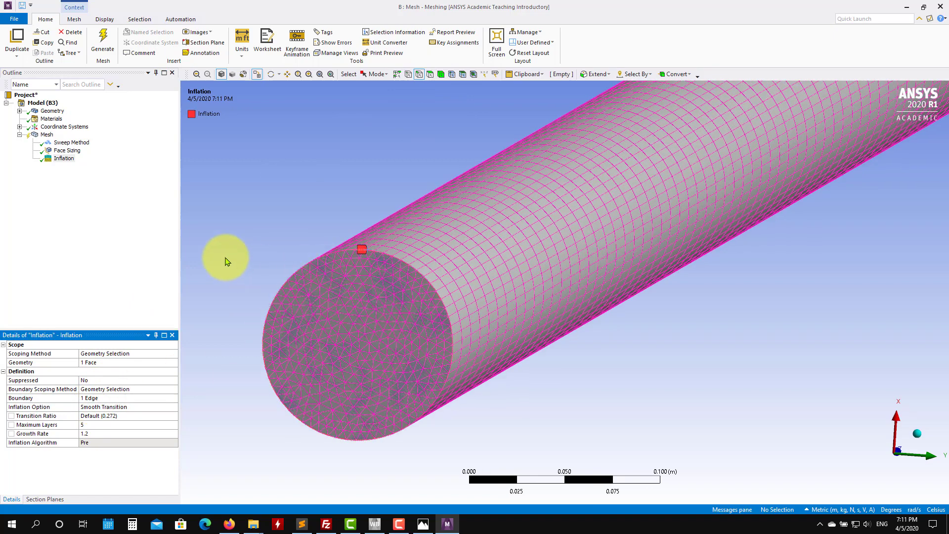
{"action": "left_click", "coordinate": [64, 143]}
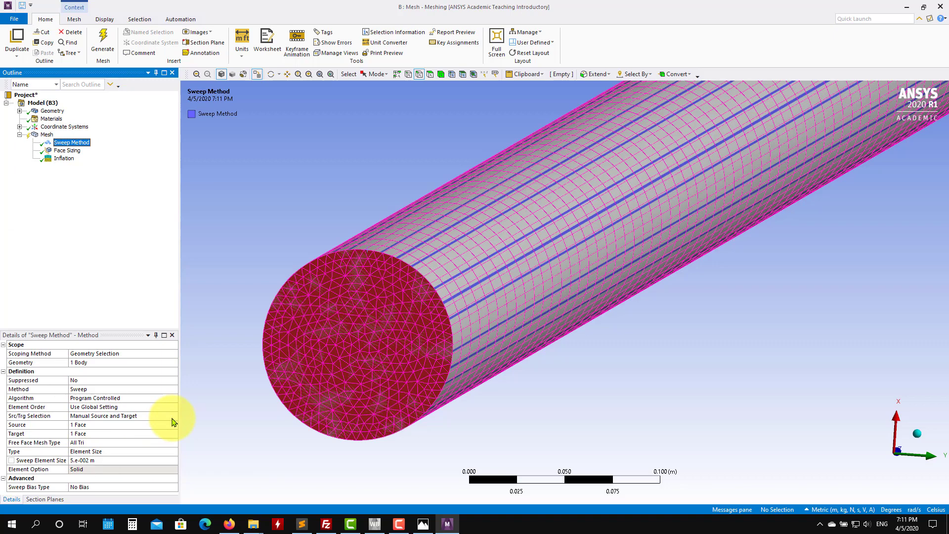
{"action": "left_click", "coordinate": [64, 158]}
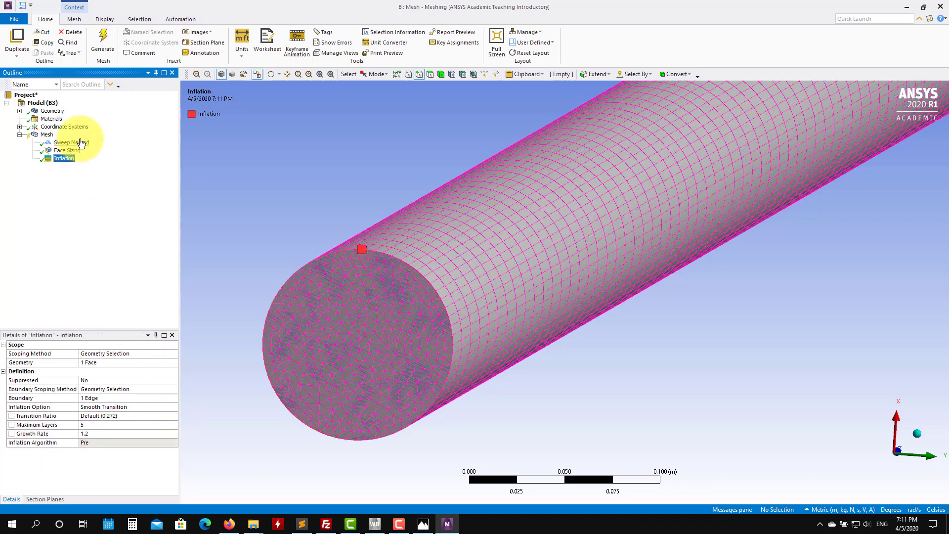
{"action": "left_click", "coordinate": [81, 143]}
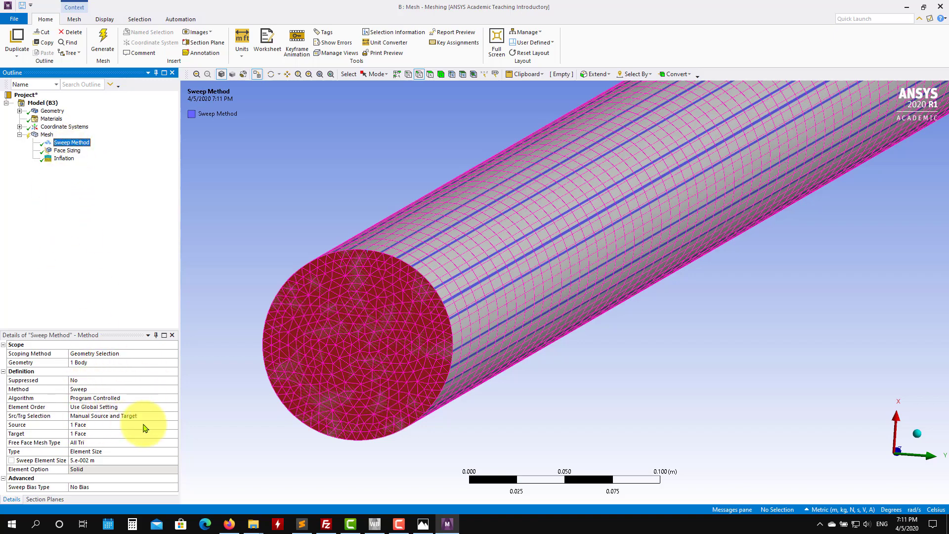
{"action": "left_click", "coordinate": [64, 158]}
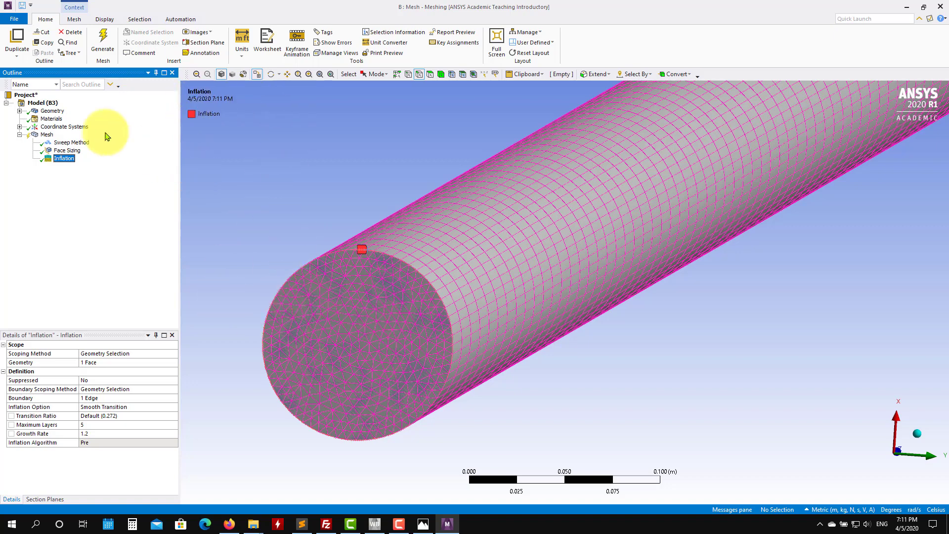
{"action": "left_click", "coordinate": [101, 39]}
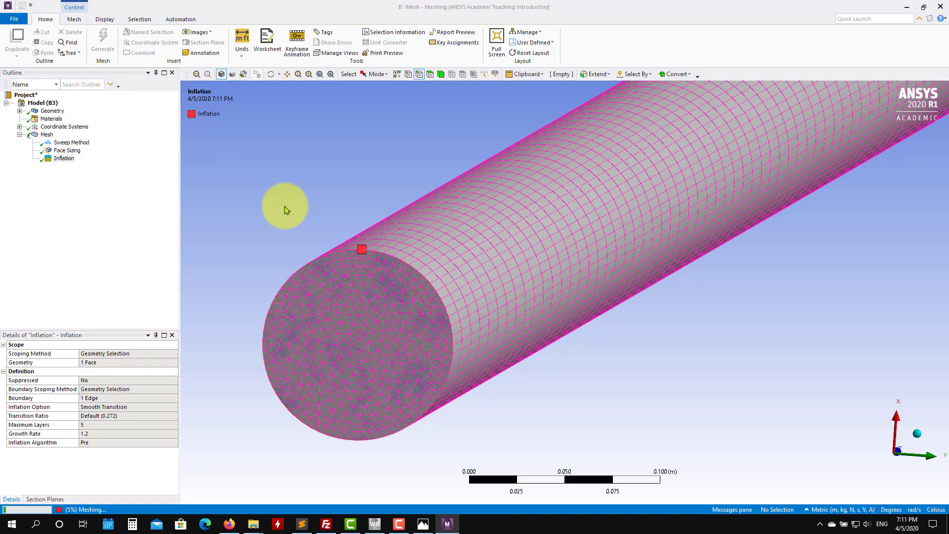
Step: Review the mesh statistics and inspect the inflated mesh at the pipe's end face
{"action": "scroll", "coordinate": [376, 290], "scroll_direction": "up", "scroll_amount": 3}
{"action": "scroll", "coordinate": [381, 280], "scroll_direction": "down", "scroll_amount": 6}
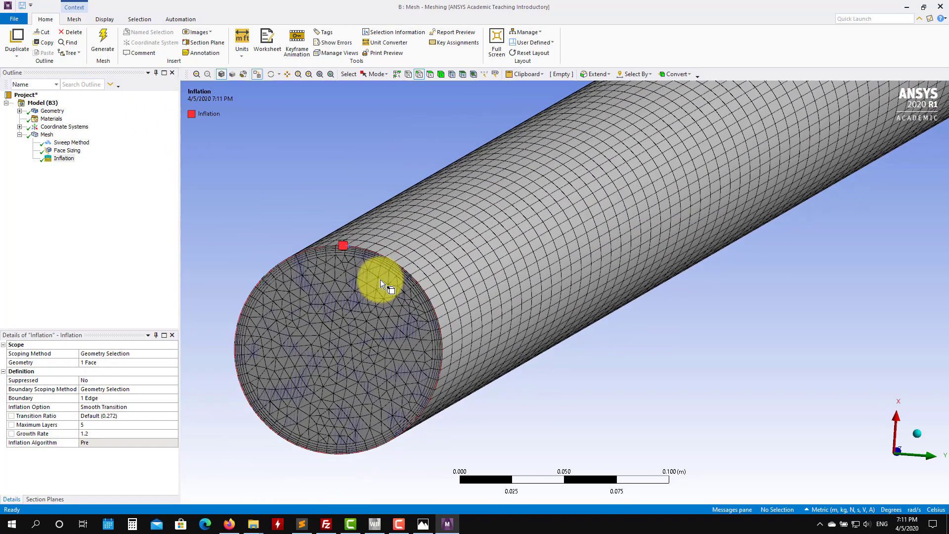
{"action": "left_click", "coordinate": [47, 134]}
{"action": "left_click_drag", "start_coordinate": [175, 389], "coordinate": [180, 490]}
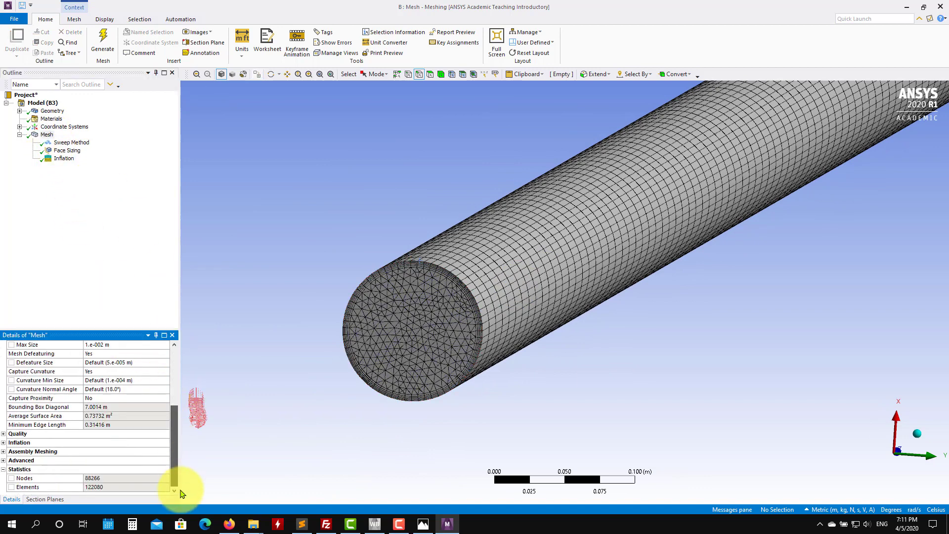
{"action": "scroll", "coordinate": [395, 341], "scroll_direction": "up", "scroll_amount": 2}
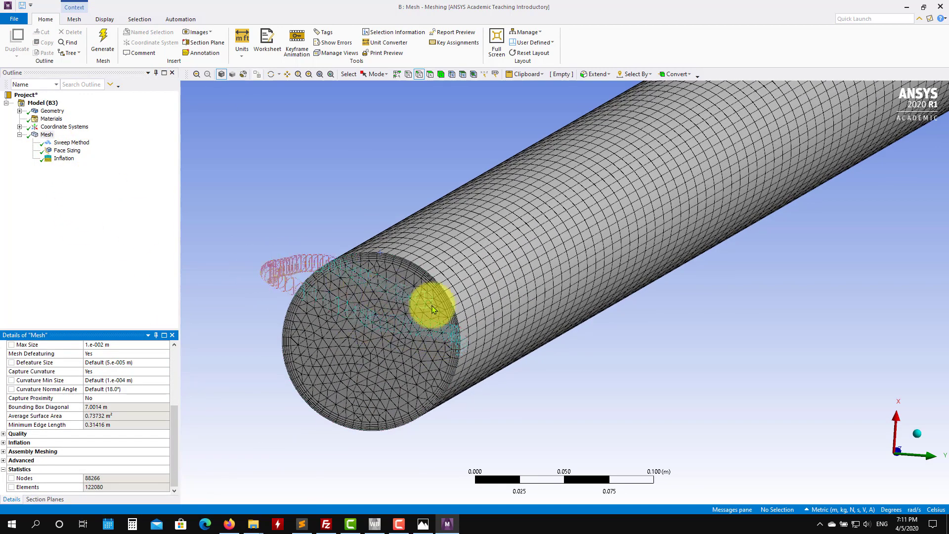
{"action": "scroll", "coordinate": [495, 309], "scroll_direction": "up", "scroll_amount": 2}
{"action": "scroll", "coordinate": [511, 307], "scroll_direction": "down", "scroll_amount": 1}
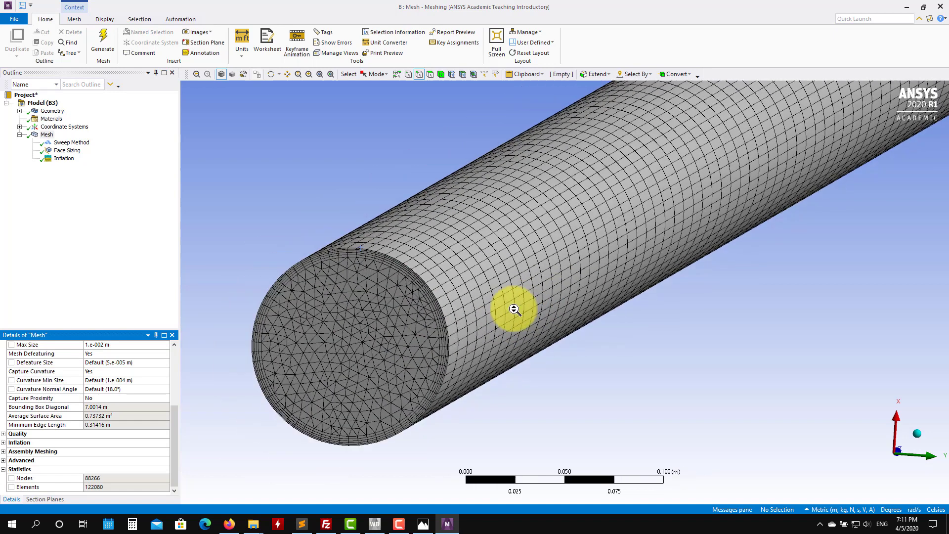
Step: Try adding a mapped Face Meshing control on the end face and regenerating the mesh
{"action": "right_click", "coordinate": [51, 138]}
{"action": "mouse_move", "coordinate": [90, 142]}
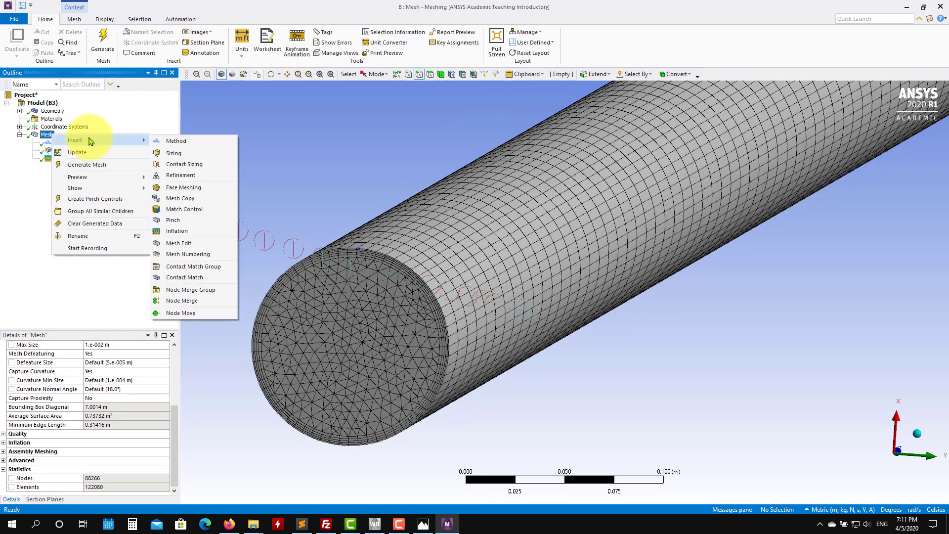
{"action": "left_click", "coordinate": [209, 188]}
{"action": "left_click", "coordinate": [334, 345]}
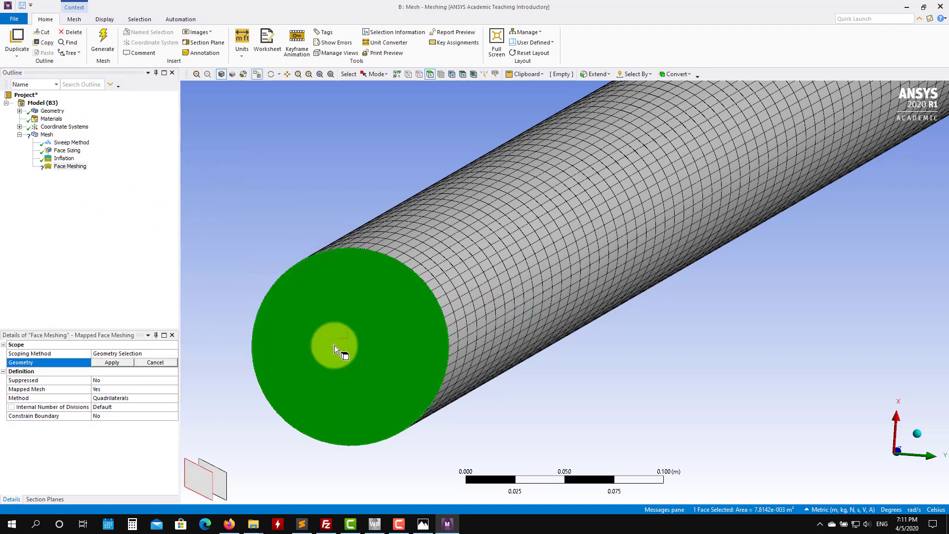
{"action": "left_click", "coordinate": [113, 363]}
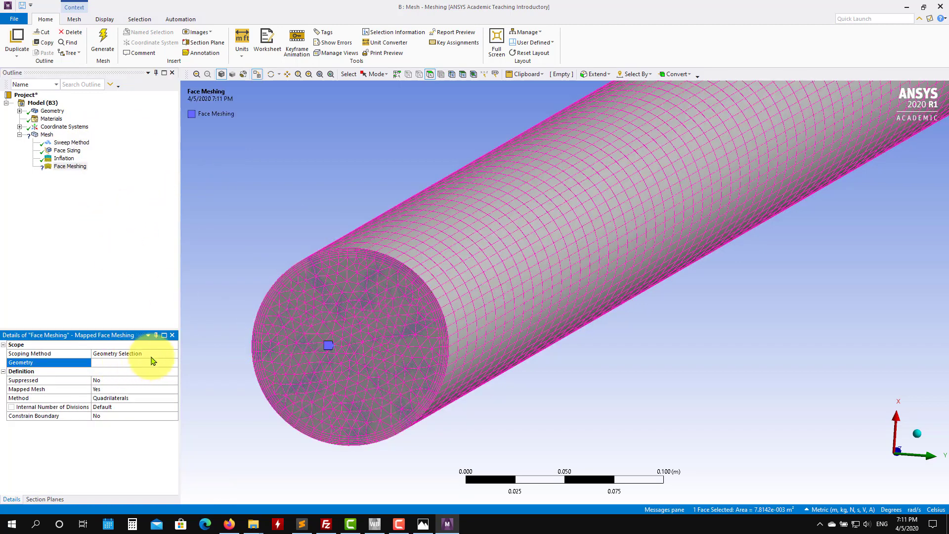
{"action": "left_click", "coordinate": [108, 44]}
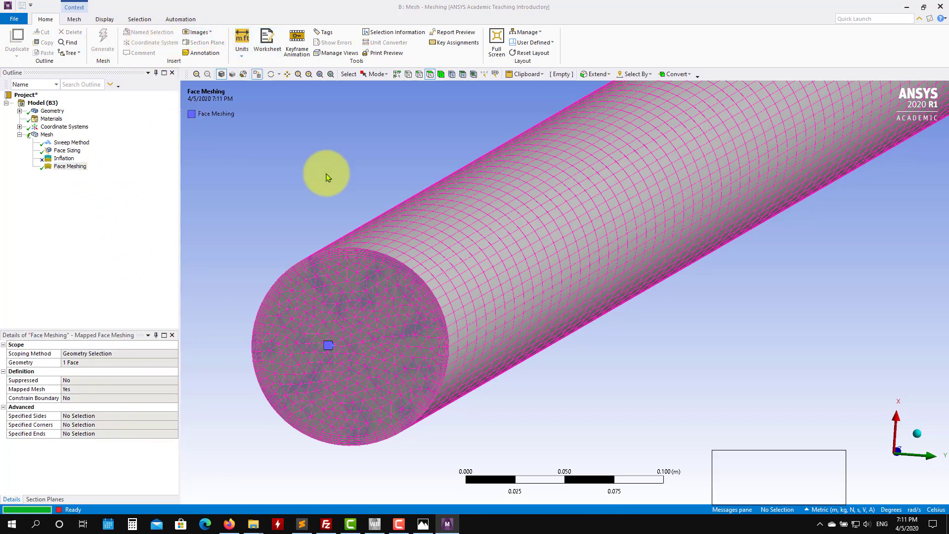
Step: Delete the Face Meshing control and regenerate the mesh
{"action": "left_click", "coordinate": [72, 166]}
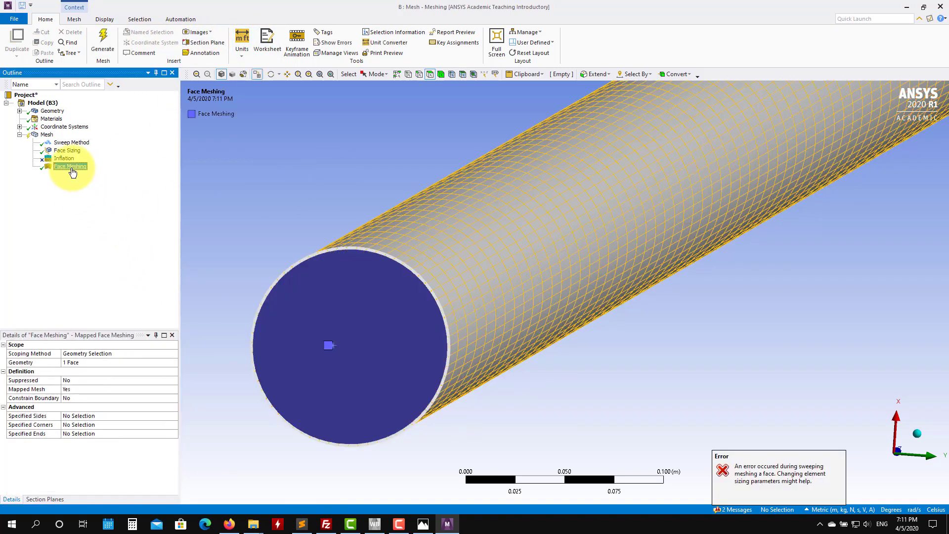
{"action": "right_click", "coordinate": [73, 167]}
{"action": "left_click", "coordinate": [96, 293]}
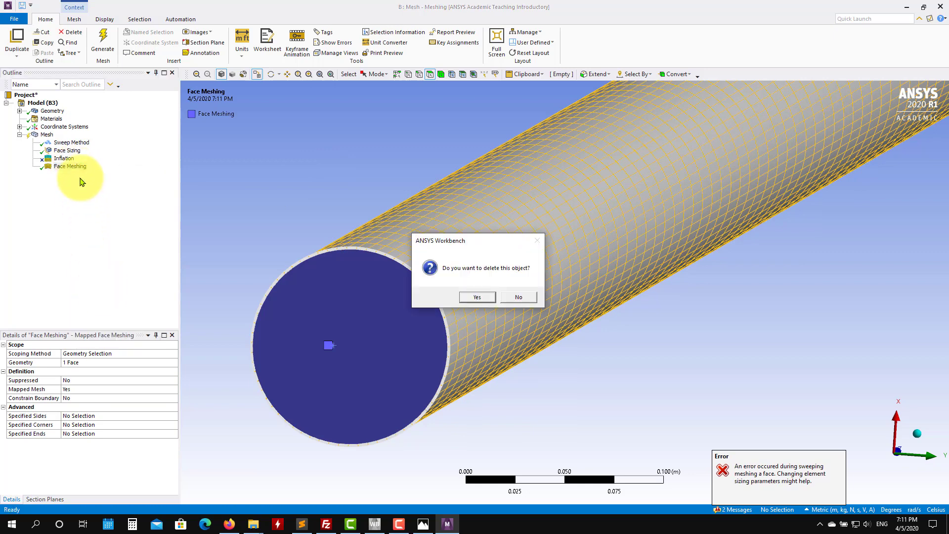
{"action": "left_click", "coordinate": [482, 298]}
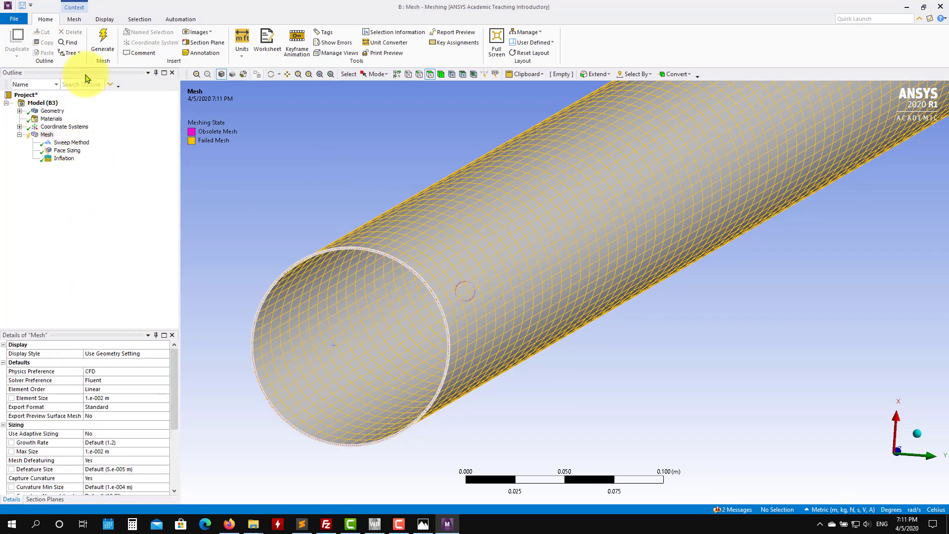
{"action": "left_click", "coordinate": [102, 40]}
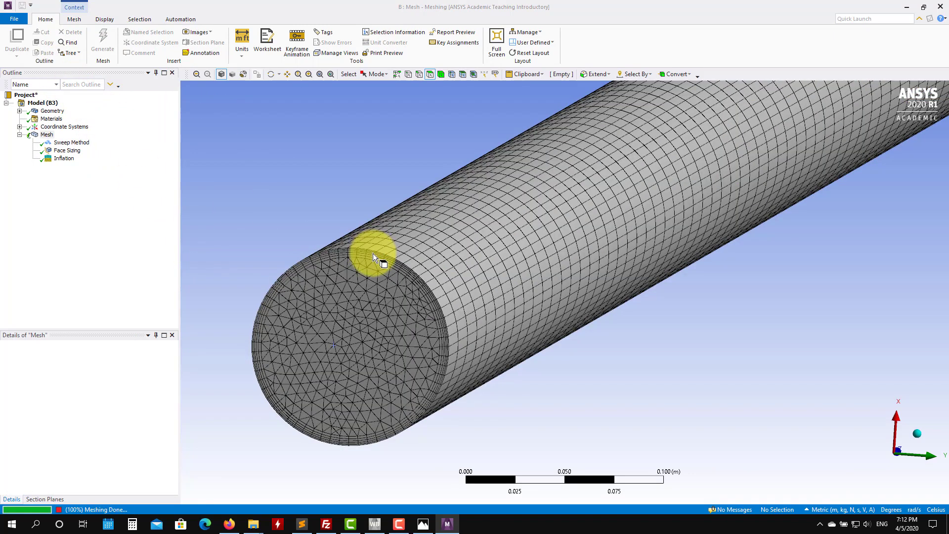
Step: Re-enter the element size of the end-face Face Sizing control
{"action": "left_click", "coordinate": [77, 152]}
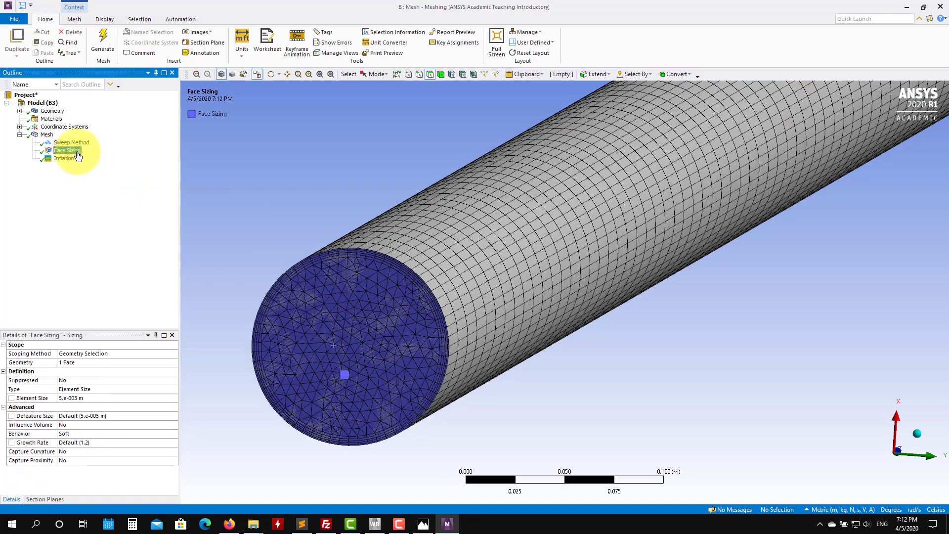
{"action": "left_click", "coordinate": [83, 398]}
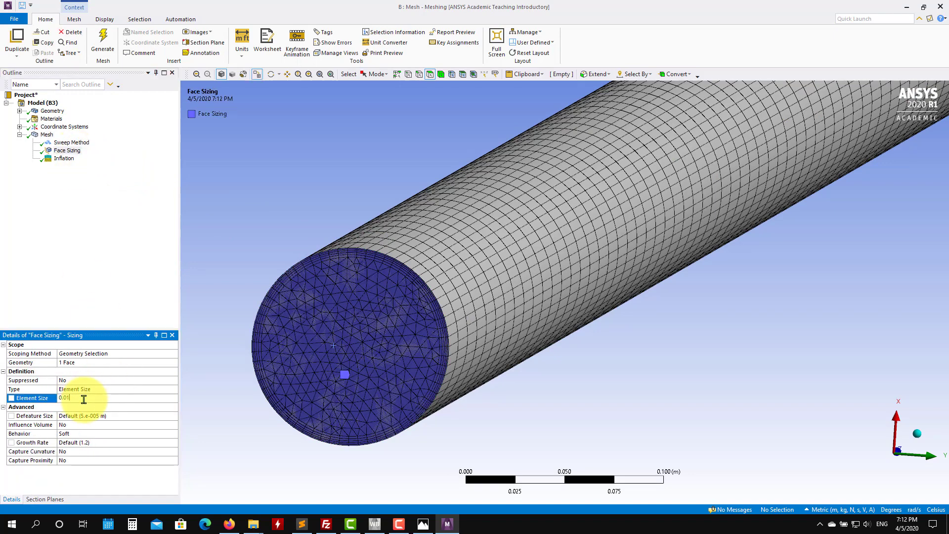
{"action": "key", "text": "Return"}
Step: Insert a Sizing control on the end face's circular edge with an element size of 0.005 m
{"action": "left_click", "coordinate": [46, 135]}
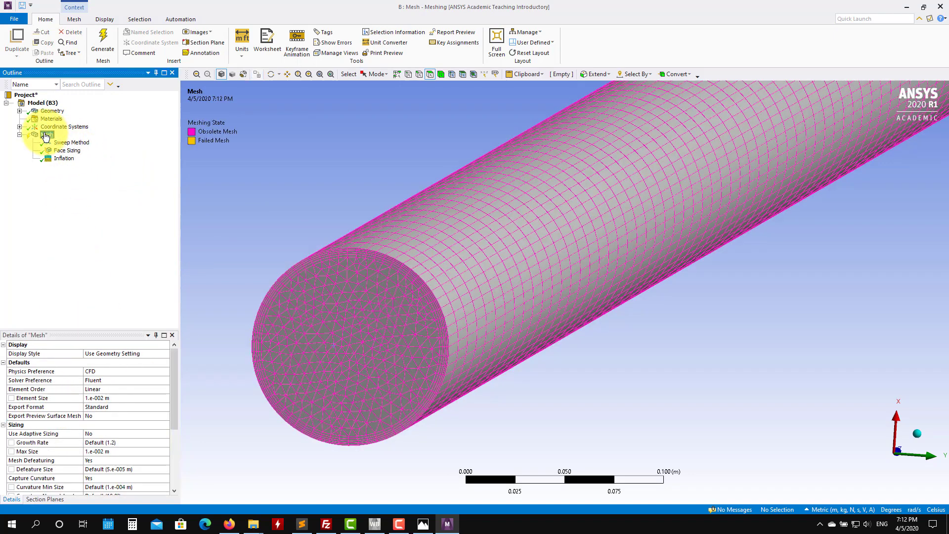
{"action": "right_click", "coordinate": [45, 136]}
{"action": "mouse_move", "coordinate": [124, 138]}
{"action": "left_click", "coordinate": [196, 151]}
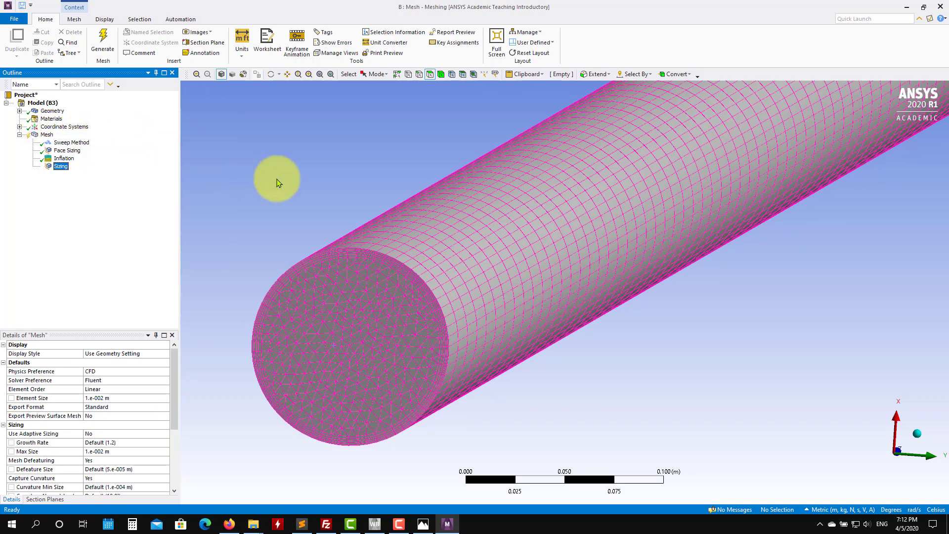
{"action": "left_click", "coordinate": [310, 259]}
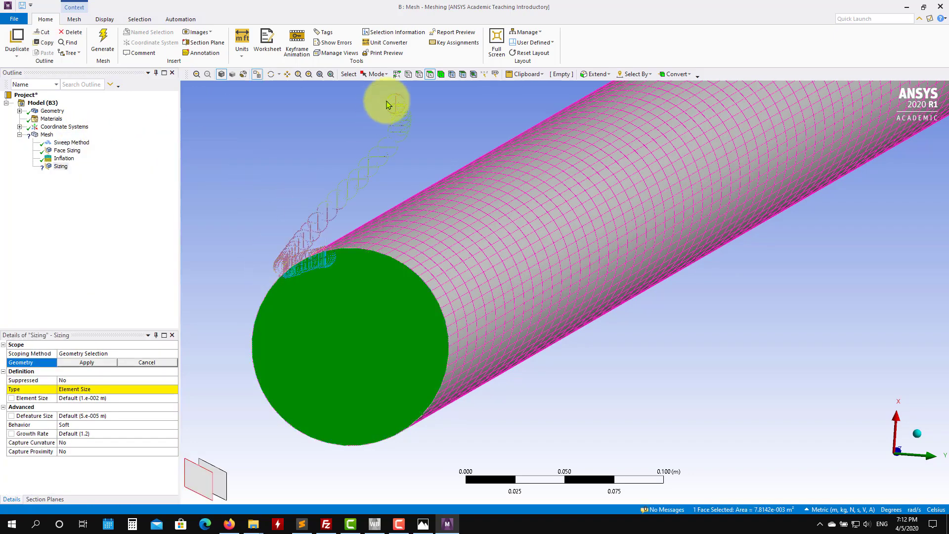
{"action": "left_click", "coordinate": [419, 74]}
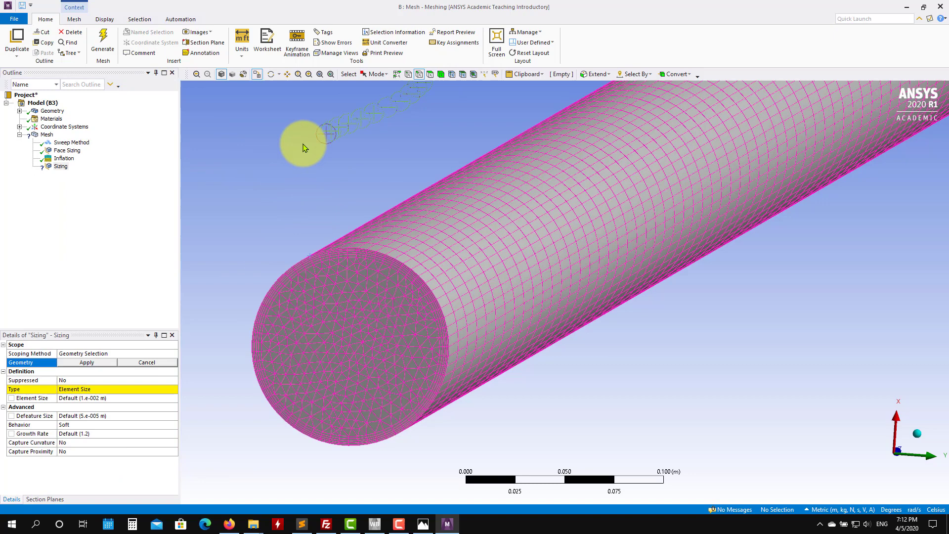
{"action": "left_click", "coordinate": [334, 250]}
{"action": "left_click", "coordinate": [88, 363]}
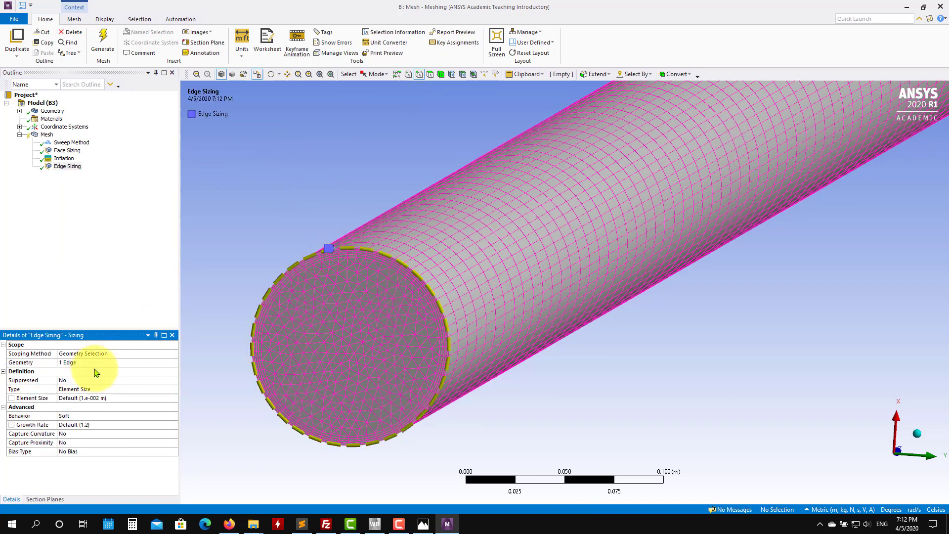
{"action": "middle_click_drag", "start_coordinate": [375, 243], "coordinate": [423, 297]}
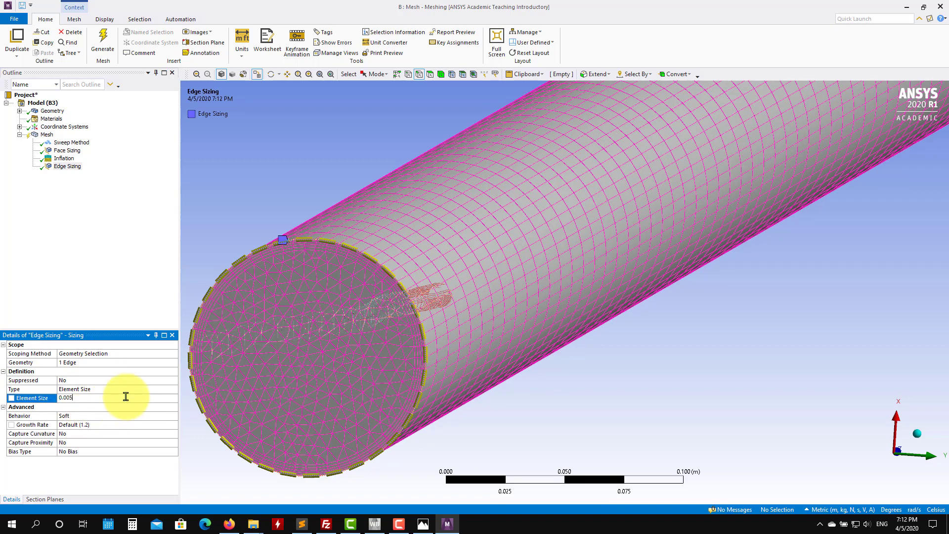
{"action": "key", "text": "Return"}
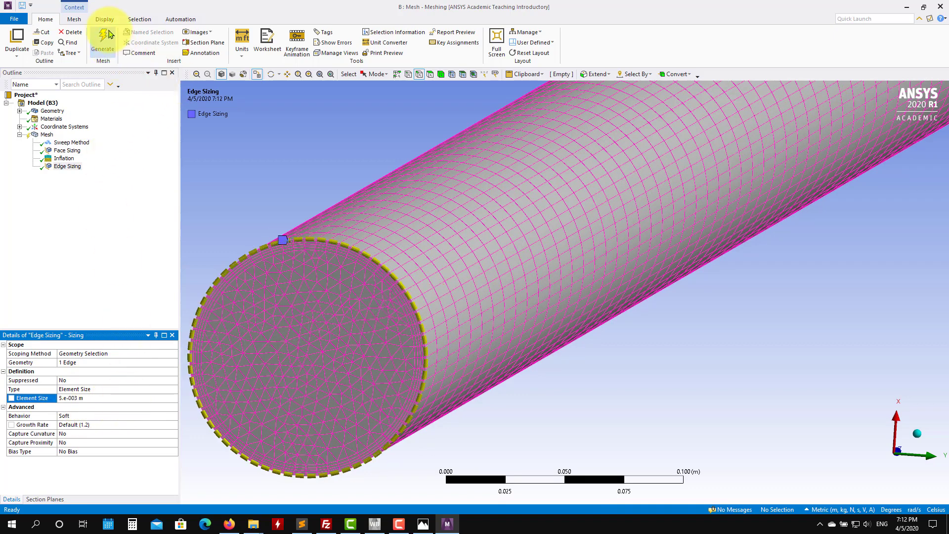
Step: Regenerate the mesh and inspect the refined end face
{"action": "left_click", "coordinate": [104, 38]}
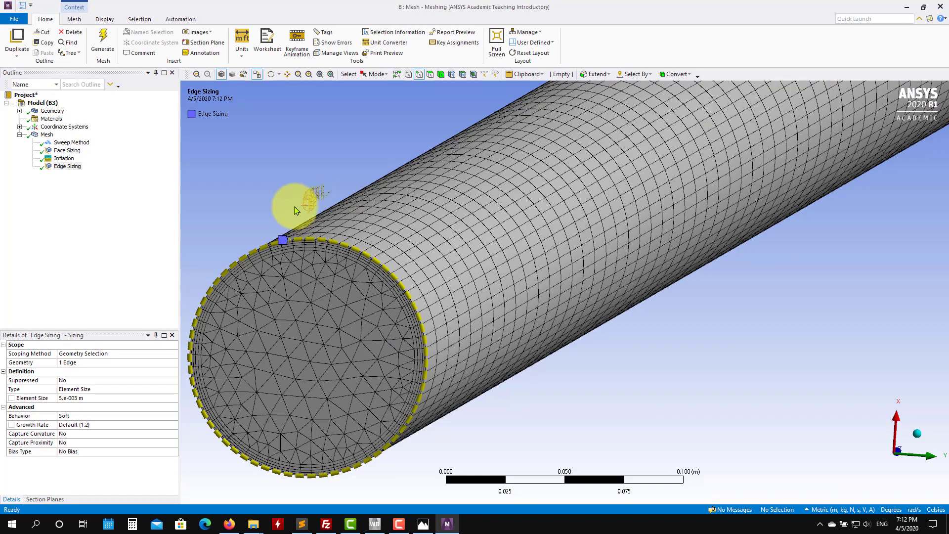
{"action": "middle_click_drag", "start_coordinate": [289, 209], "coordinate": [523, 243]}
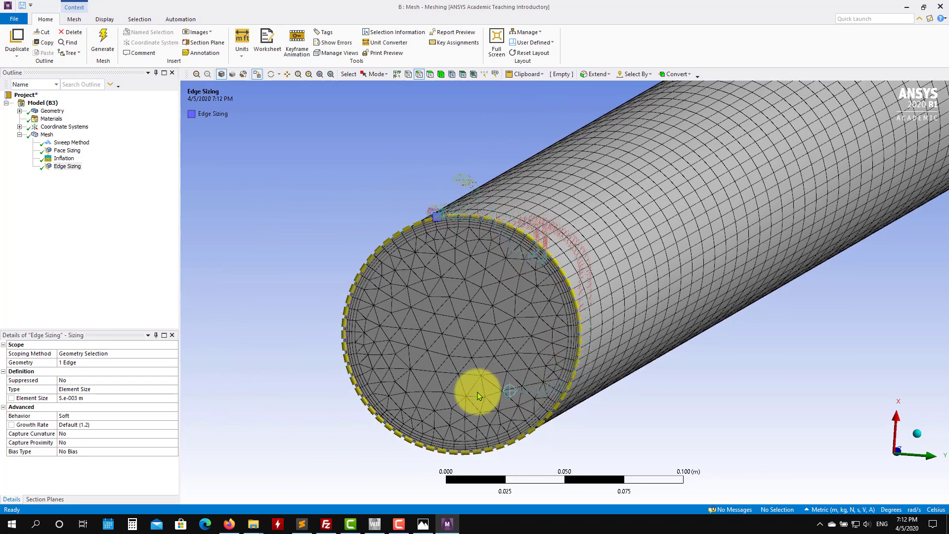
{"action": "middle_click_drag", "start_coordinate": [278, 224], "coordinate": [226, 292]}
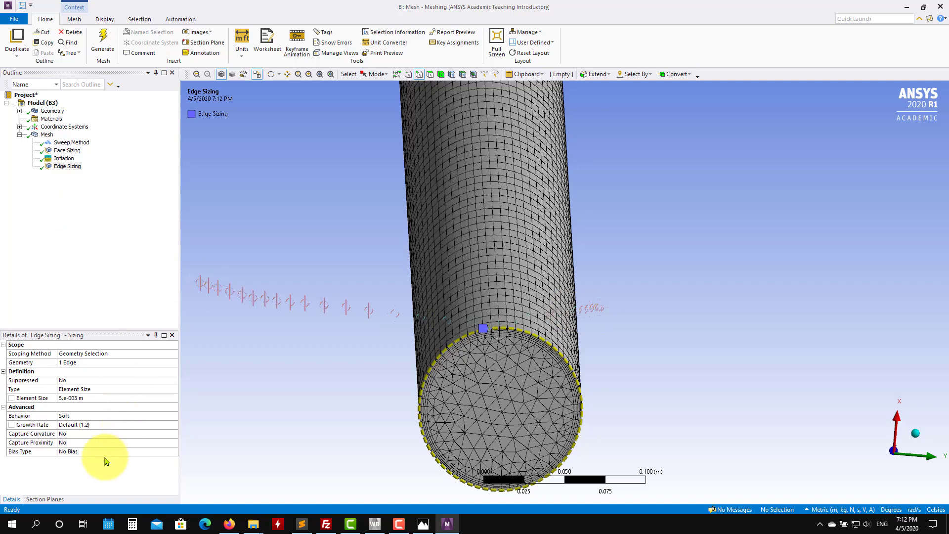
Step: Review the mesh statistics and examine the pipe mesh from different angles
{"action": "left_click", "coordinate": [47, 134]}
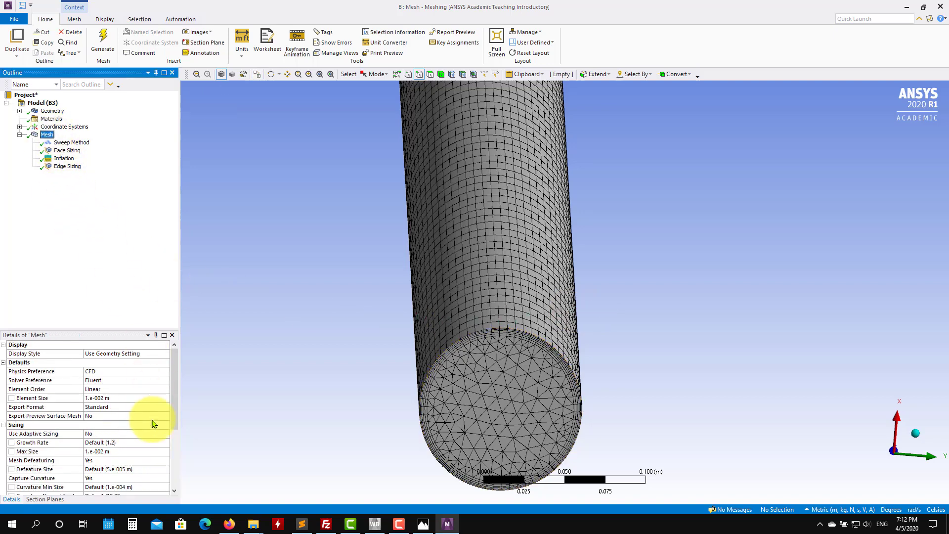
{"action": "left_click", "coordinate": [175, 468]}
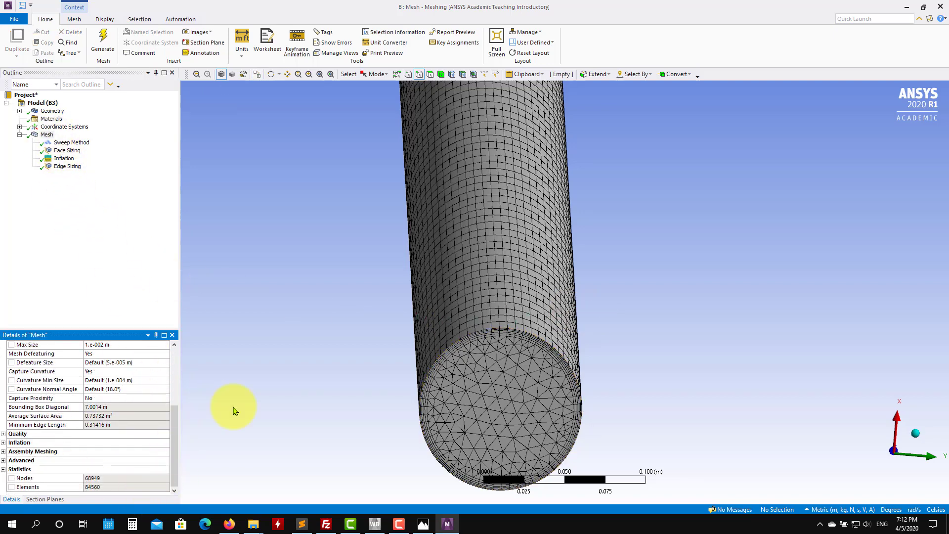
{"action": "middle_click_drag", "start_coordinate": [201, 457], "coordinate": [593, 310]}
{"action": "middle_click_drag", "start_coordinate": [314, 179], "coordinate": [800, 367], "text": "ctrl"}
{"action": "middle_click_drag", "start_coordinate": [368, 243], "coordinate": [717, 322], "text": "ctrl"}
{"action": "middle_click_drag", "start_coordinate": [366, 262], "coordinate": [717, 340], "text": "ctrl"}
{"action": "middle_click_drag", "start_coordinate": [330, 248], "coordinate": [700, 348], "text": "ctrl"}
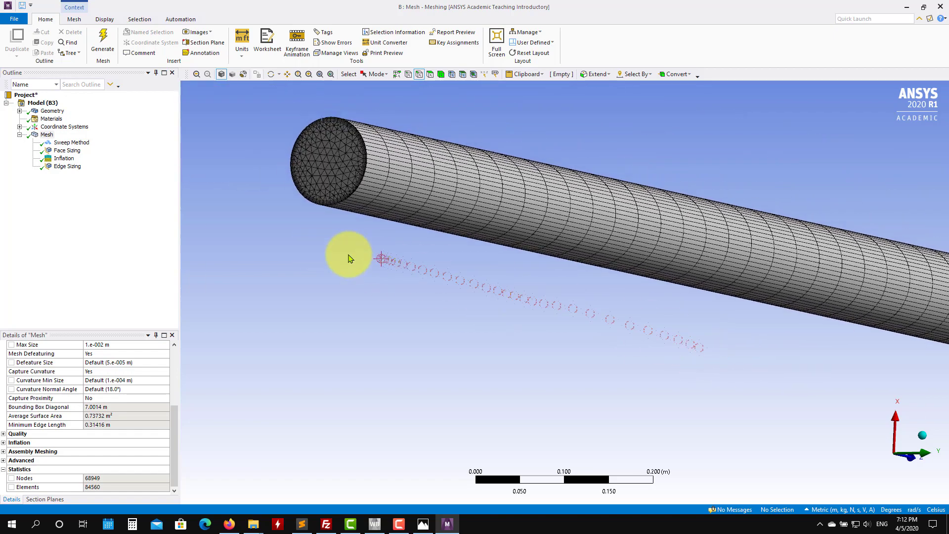
Step: Create a named selection called inlet on the pipe's near end face
{"action": "left_click", "coordinate": [430, 74]}
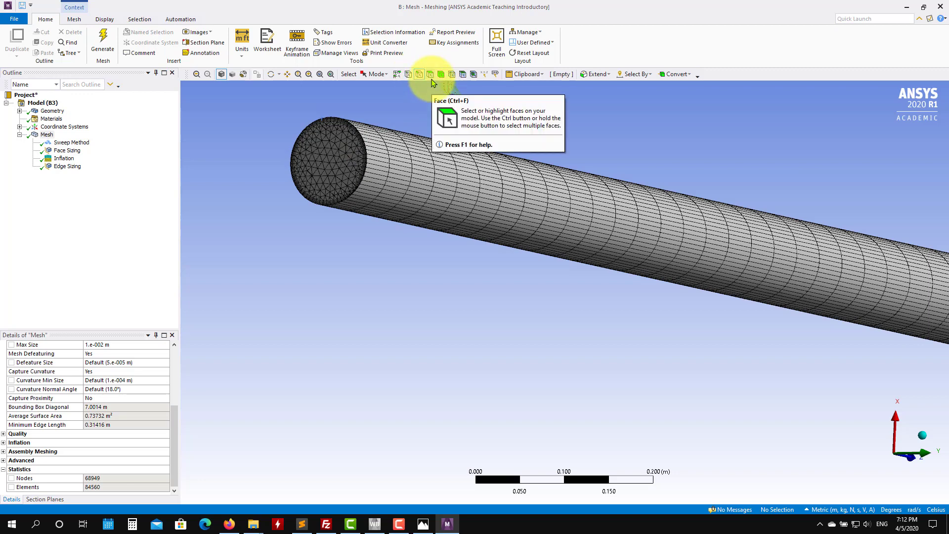
{"action": "left_click", "coordinate": [431, 79]}
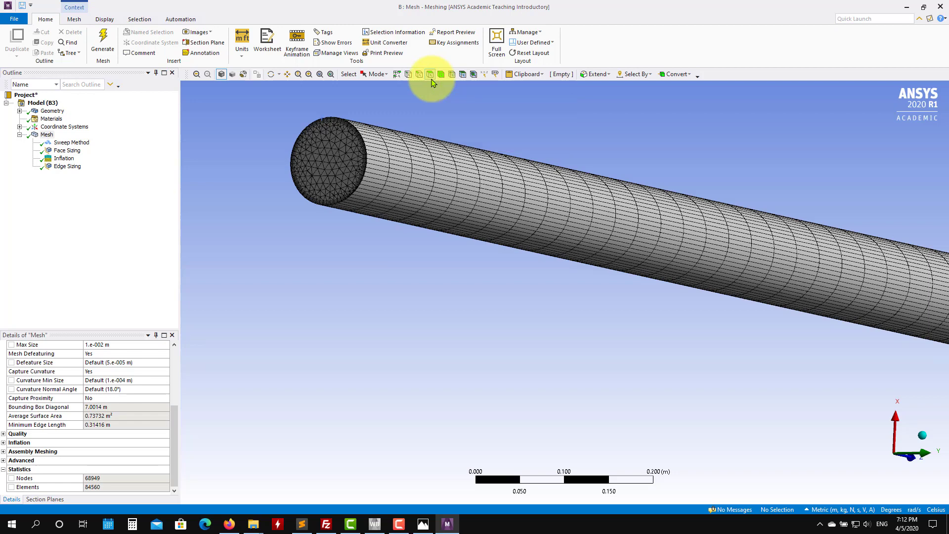
{"action": "left_click", "coordinate": [329, 144]}
{"action": "right_click", "coordinate": [328, 144]}
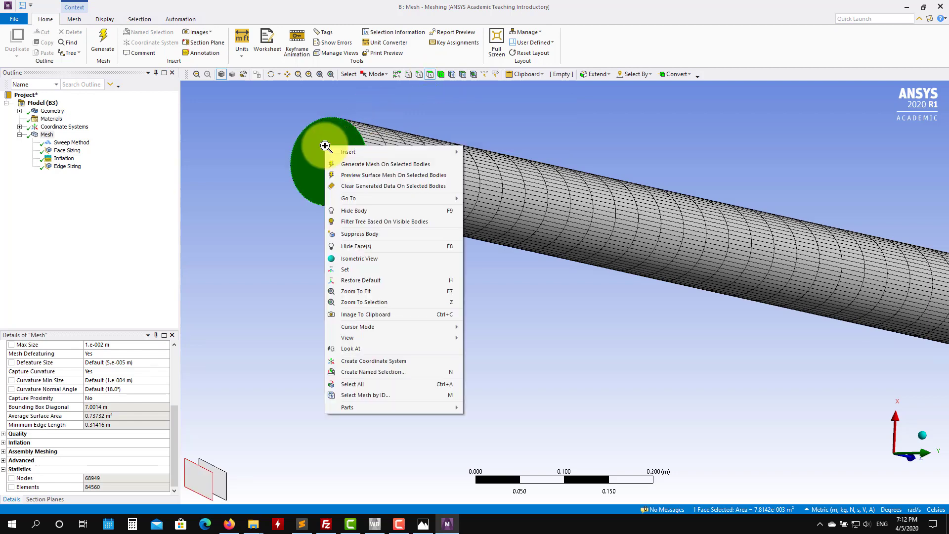
{"action": "left_click", "coordinate": [371, 371]}
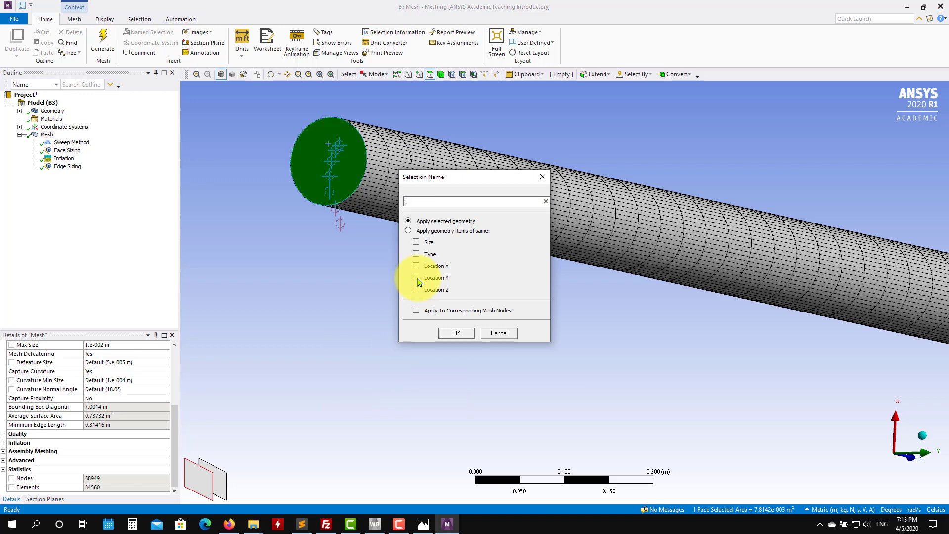
{"action": "type", "text": "inlet"}
{"action": "key", "text": "Return"}
Step: Create a named selection called wall on the pipe's cylindrical side face
{"action": "left_click", "coordinate": [396, 156]}
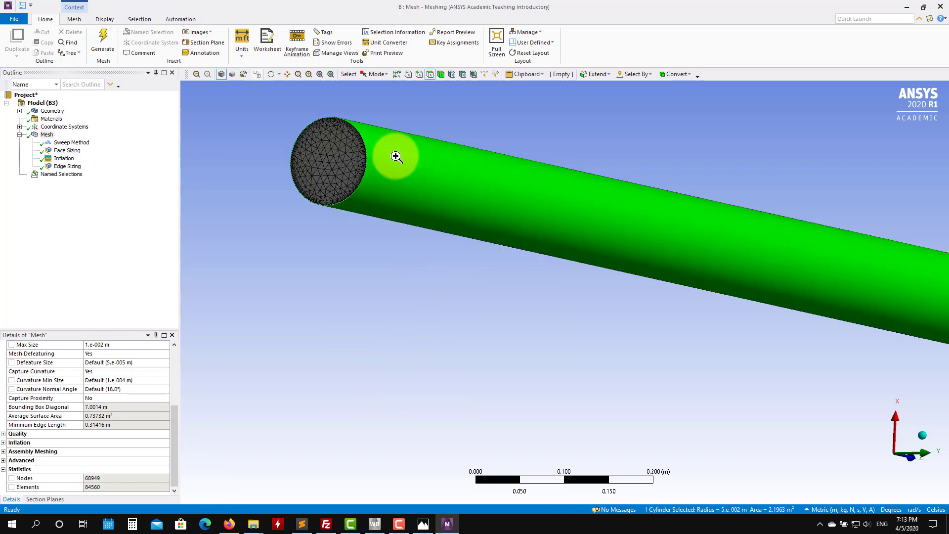
{"action": "right_click", "coordinate": [396, 156]}
{"action": "left_click", "coordinate": [440, 380]}
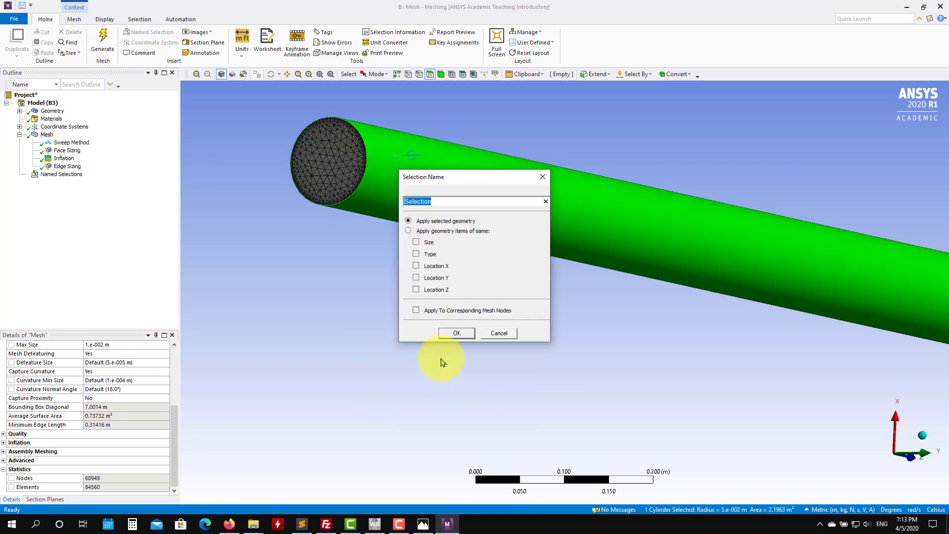
{"action": "key", "text": "Return"}
{"action": "left_click", "coordinate": [522, 347]}
Step: Create a named selection called outlet on the pipe's far end face
{"action": "scroll", "coordinate": [518, 344], "scroll_direction": "up", "scroll_amount": 4}
{"action": "scroll", "coordinate": [568, 343], "scroll_direction": "down", "scroll_amount": 8}
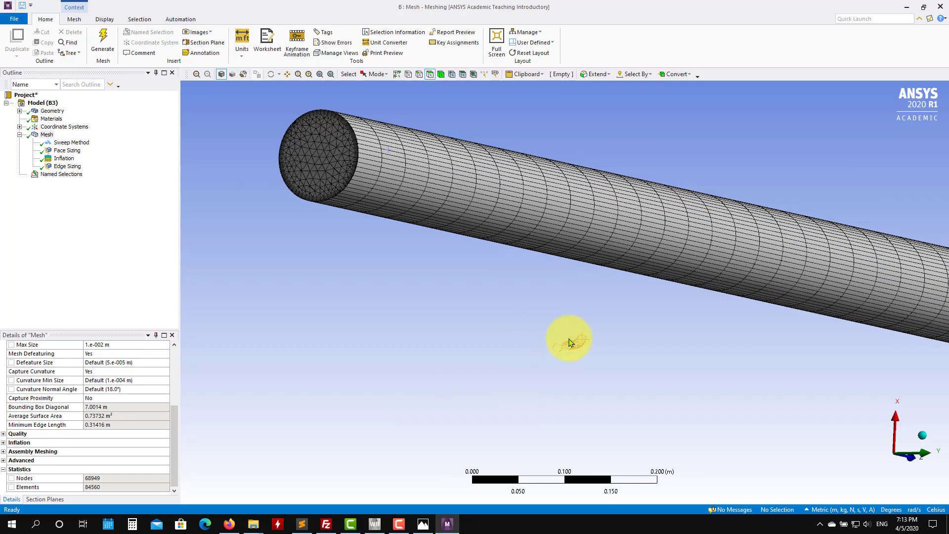
{"action": "scroll", "coordinate": [741, 343], "scroll_direction": "down", "scroll_amount": 4}
{"action": "middle_click_drag", "start_coordinate": [765, 339], "coordinate": [388, 324], "text": "ctrl"}
{"action": "middle_click_drag", "start_coordinate": [727, 361], "coordinate": [553, 298], "text": "ctrl"}
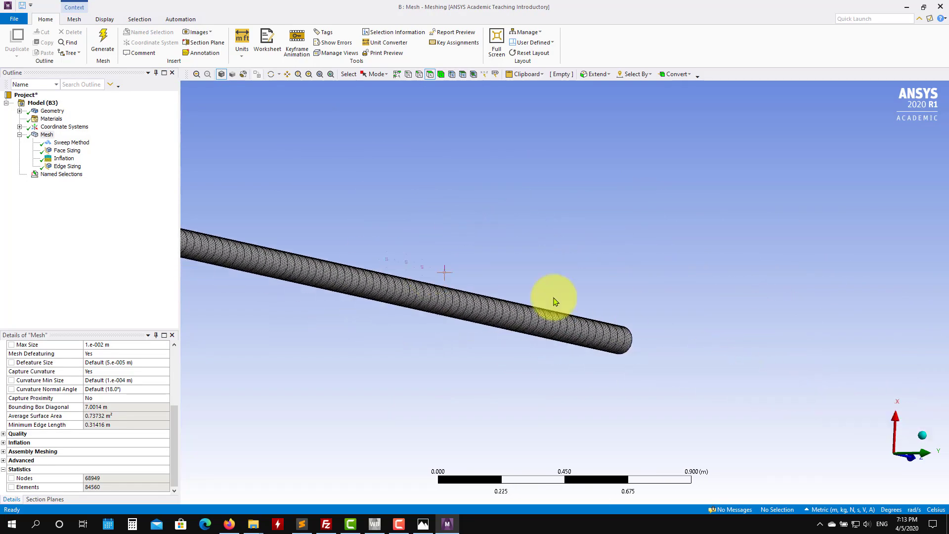
{"action": "middle_click_drag", "start_coordinate": [625, 313], "coordinate": [393, 303]}
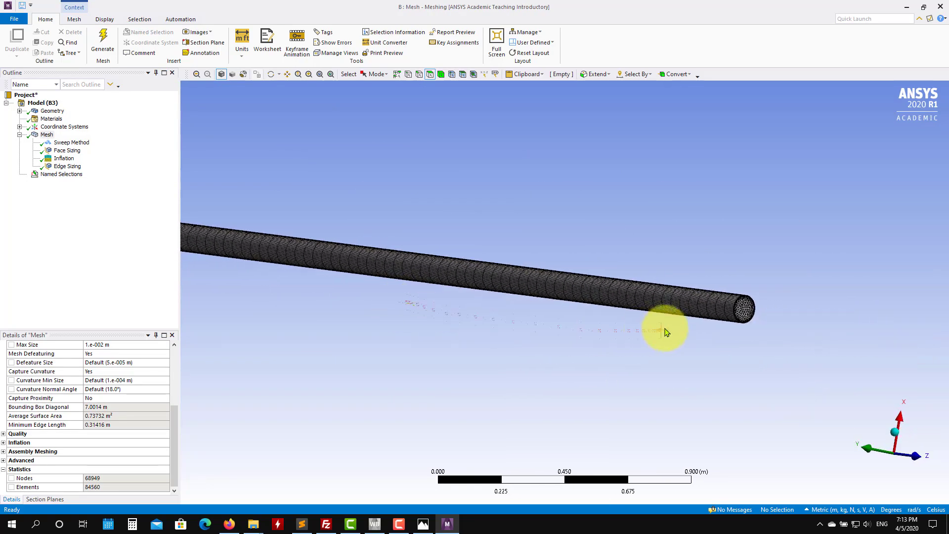
{"action": "scroll", "coordinate": [816, 346], "scroll_direction": "down", "scroll_amount": 1}
{"action": "scroll", "coordinate": [755, 321], "scroll_direction": "up", "scroll_amount": 4}
{"action": "middle_click_drag", "start_coordinate": [794, 328], "coordinate": [420, 310], "text": "ctrl"}
{"action": "scroll", "coordinate": [484, 338], "scroll_direction": "up", "scroll_amount": 3}
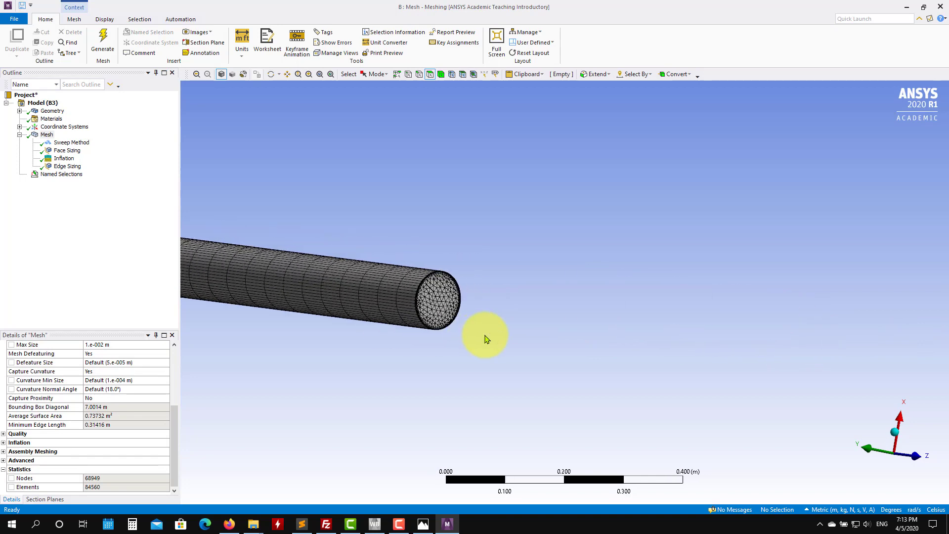
{"action": "left_click", "coordinate": [394, 295]}
{"action": "right_click", "coordinate": [394, 295]}
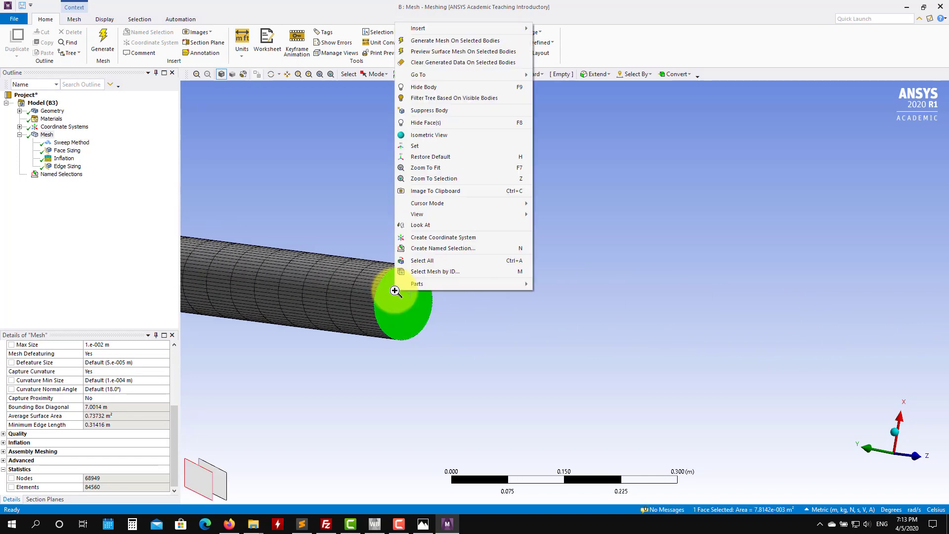
{"action": "left_click", "coordinate": [447, 249]}
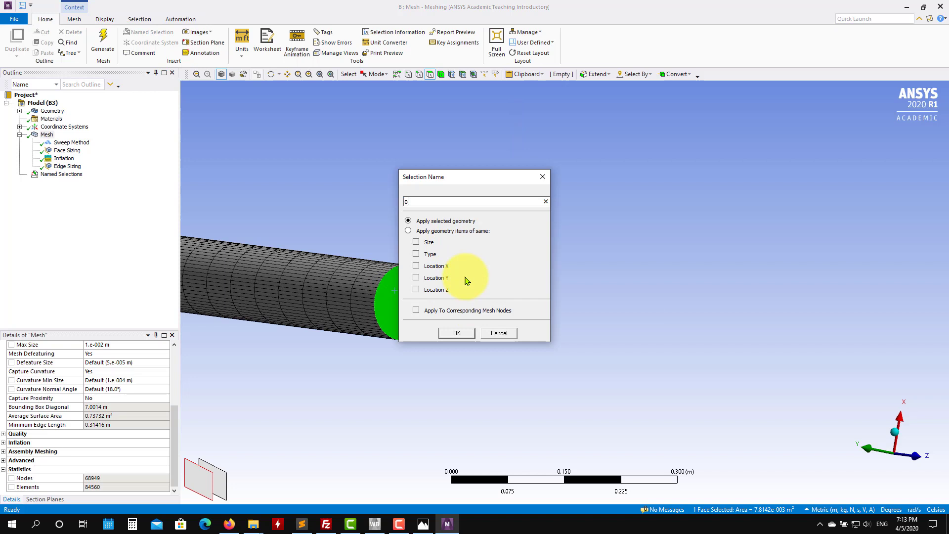
{"action": "type", "text": "outle"}
{"action": "key", "text": "Return"}
Step: Review the inlet, wall and outlet named selections on the pipe model
{"action": "left_click", "coordinate": [39, 174]}
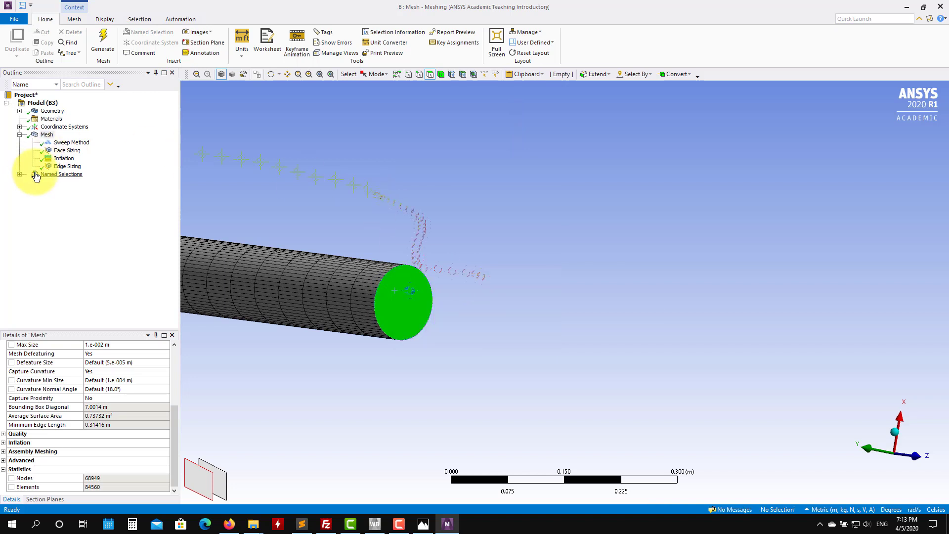
{"action": "left_click", "coordinate": [20, 174]}
{"action": "left_click", "coordinate": [58, 190]}
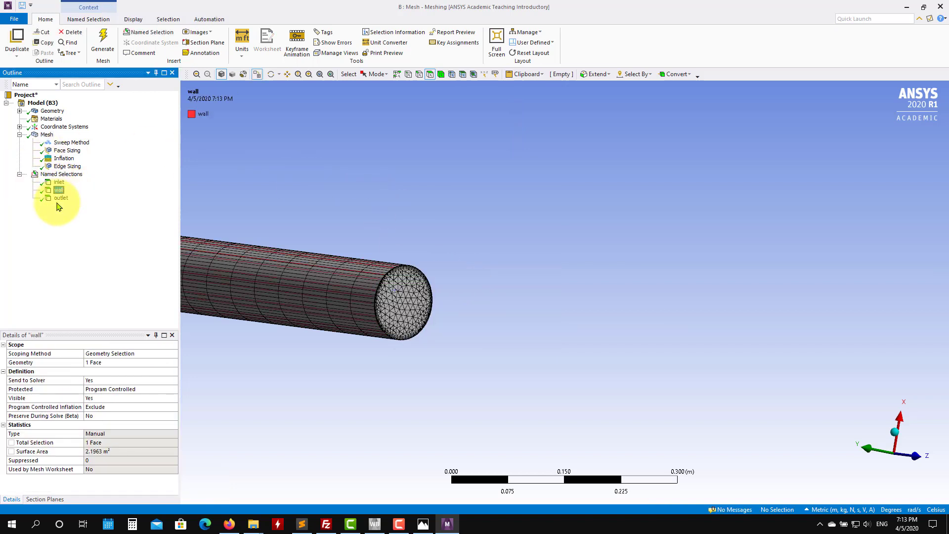
{"action": "left_click", "coordinate": [60, 199]}
{"action": "middle_click_drag", "start_coordinate": [334, 197], "coordinate": [734, 198], "text": "ctrl"}
{"action": "scroll", "coordinate": [508, 280], "scroll_direction": "up", "scroll_amount": 5}
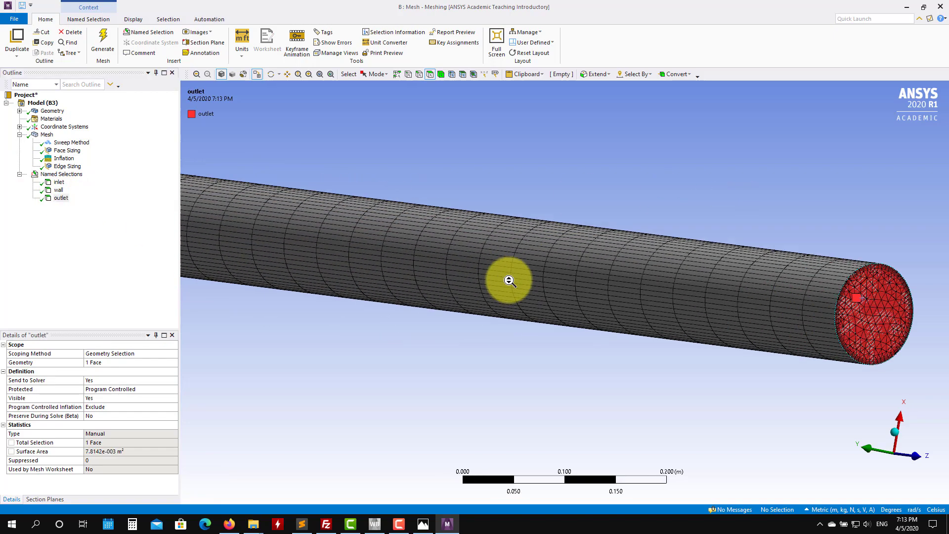
{"action": "scroll", "coordinate": [492, 259], "scroll_direction": "down", "scroll_amount": 5}
{"action": "scroll", "coordinate": [473, 256], "scroll_direction": "down", "scroll_amount": 2}
{"action": "scroll", "coordinate": [472, 256], "scroll_direction": "down", "scroll_amount": 5}
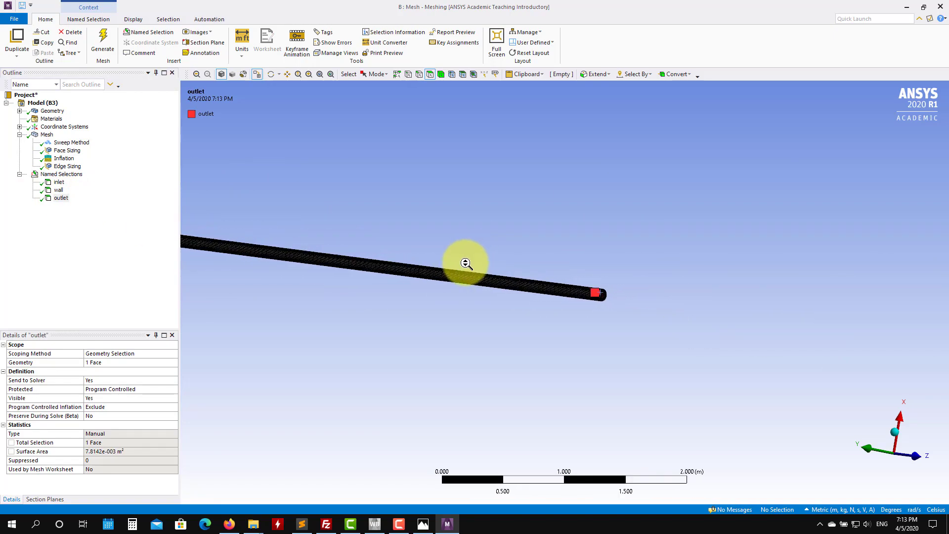
{"action": "scroll", "coordinate": [490, 314], "scroll_direction": "up", "scroll_amount": 5}
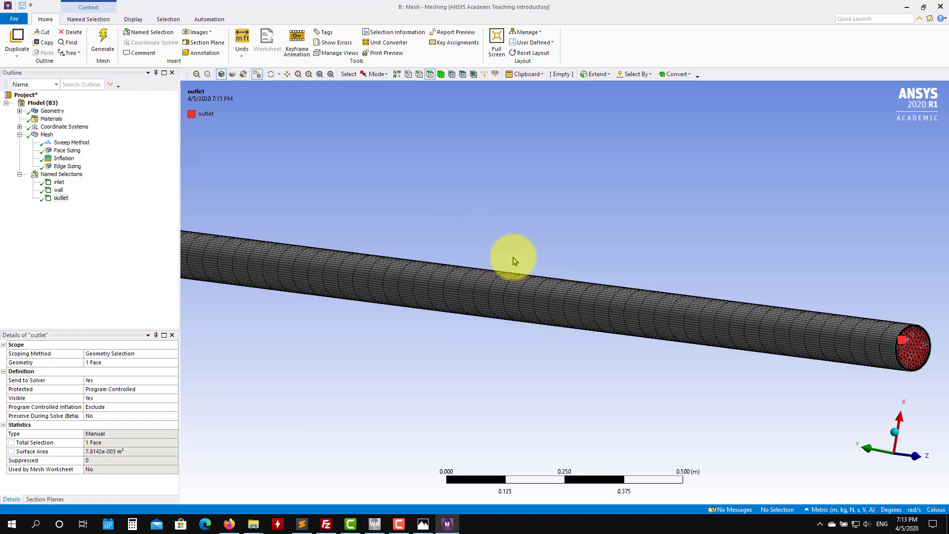
{"action": "scroll", "coordinate": [517, 279], "scroll_direction": "down", "scroll_amount": 2}
{"action": "scroll", "coordinate": [528, 272], "scroll_direction": "up", "scroll_amount": 2}
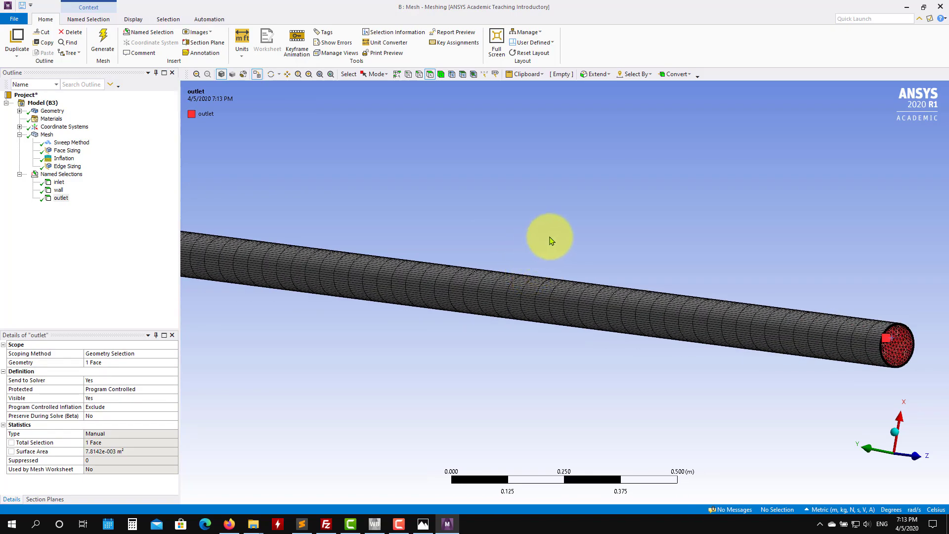
{"action": "middle_click_drag", "start_coordinate": [550, 237], "coordinate": [572, 210]}
{"action": "scroll", "coordinate": [532, 262], "scroll_direction": "up", "scroll_amount": 2}
{"action": "scroll", "coordinate": [541, 264], "scroll_direction": "down", "scroll_amount": 3}
{"action": "scroll", "coordinate": [543, 267], "scroll_direction": "down", "scroll_amount": 2}
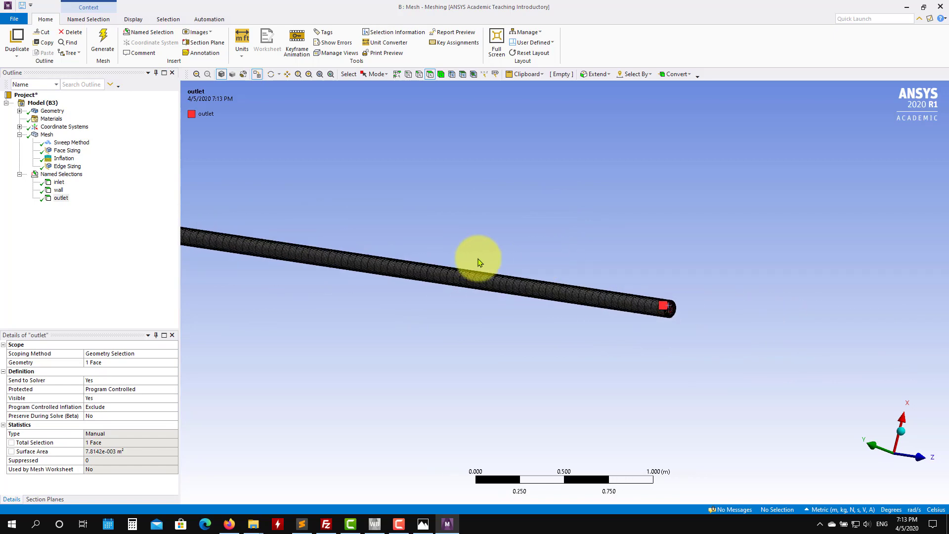
{"action": "right_click_drag", "start_coordinate": [416, 290], "coordinate": [368, 355]}
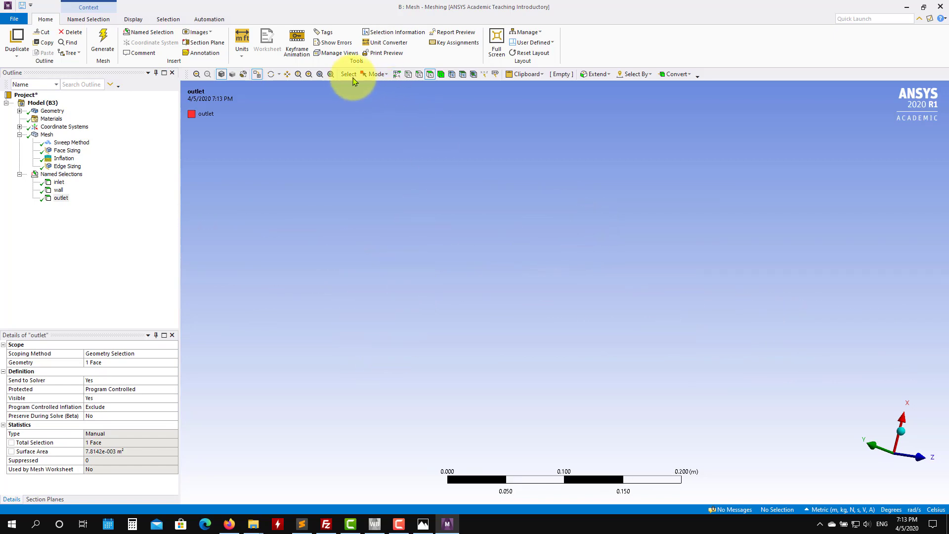
Step: Close the Meshing window to return to the Workbench project schematic
{"action": "left_click", "coordinate": [331, 74]}
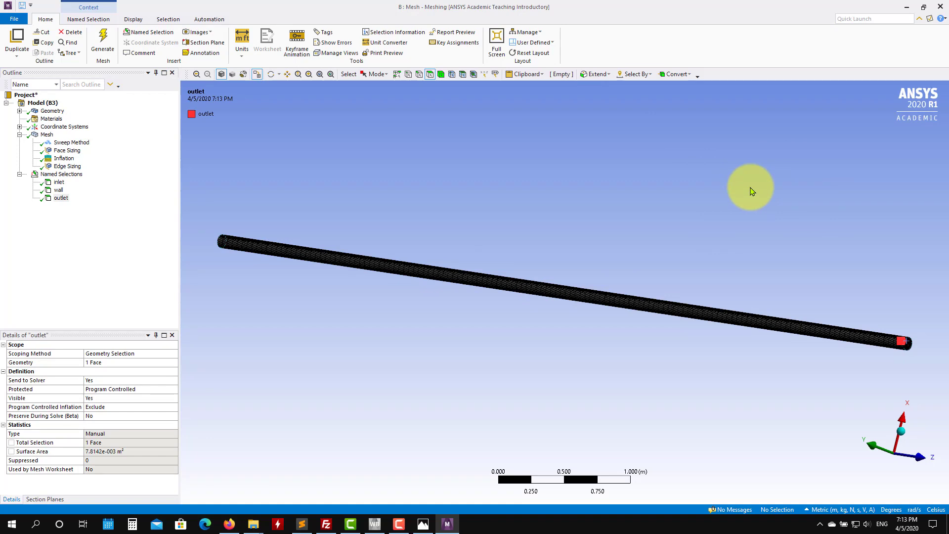
{"action": "left_click", "coordinate": [940, 8]}
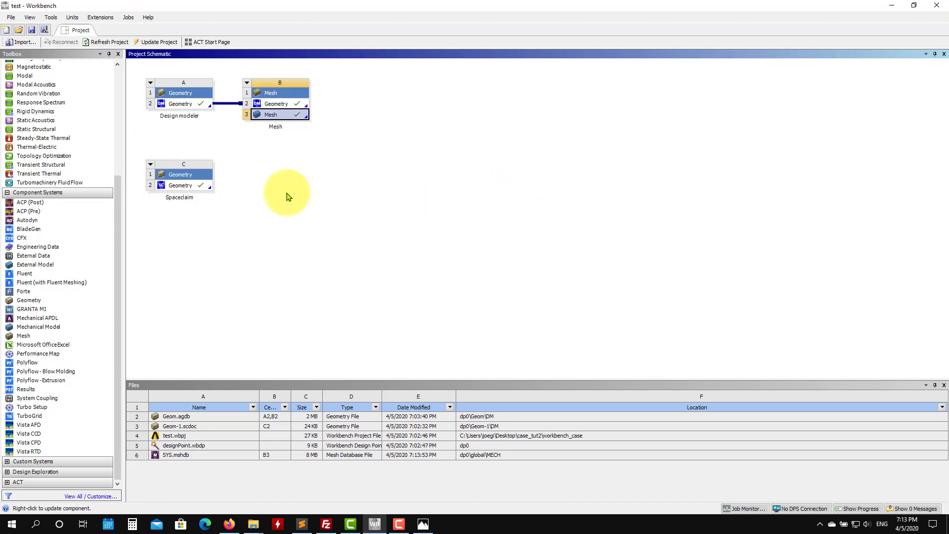
Step: Add a new Mesh system linked to the Spaceclaim geometry and save the project
{"action": "left_click_drag", "start_coordinate": [17, 335], "coordinate": [196, 193]}
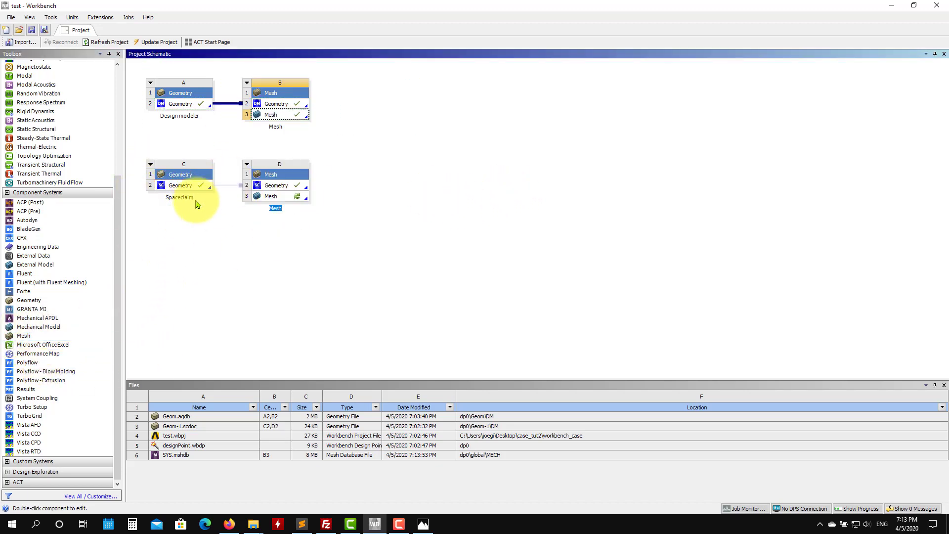
{"action": "left_click", "coordinate": [277, 197]}
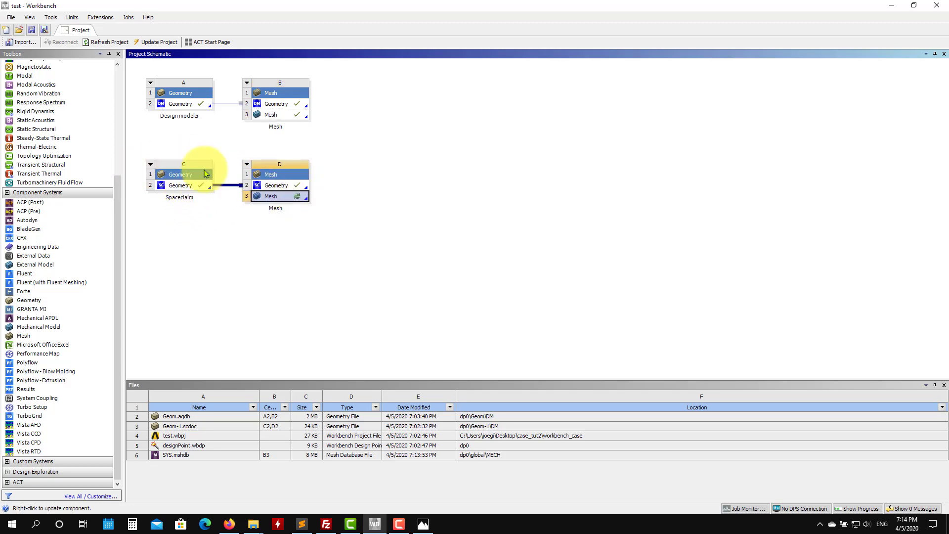
{"action": "left_click", "coordinate": [31, 30]}
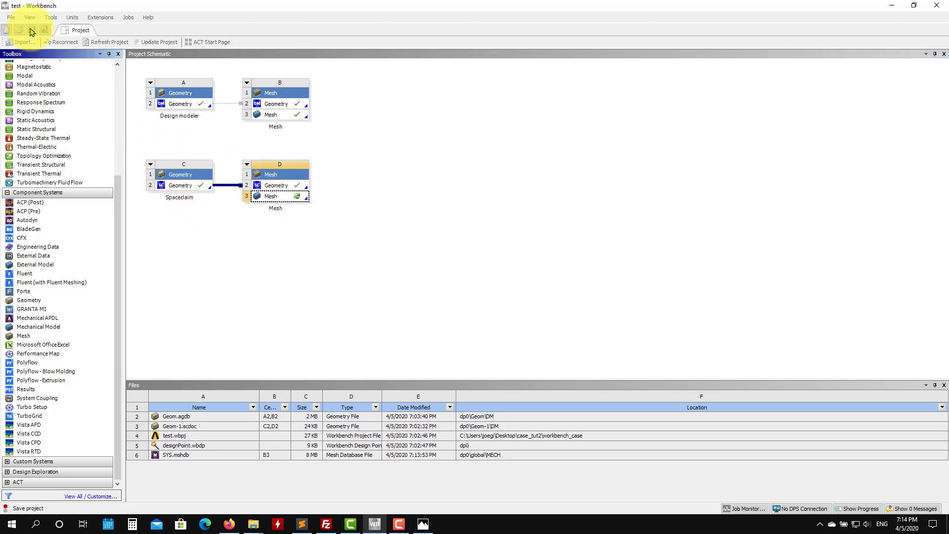
Step: Open the new Mesh system in Meshing and generate the default mesh for the pipe
{"action": "double_click", "coordinate": [288, 198]}
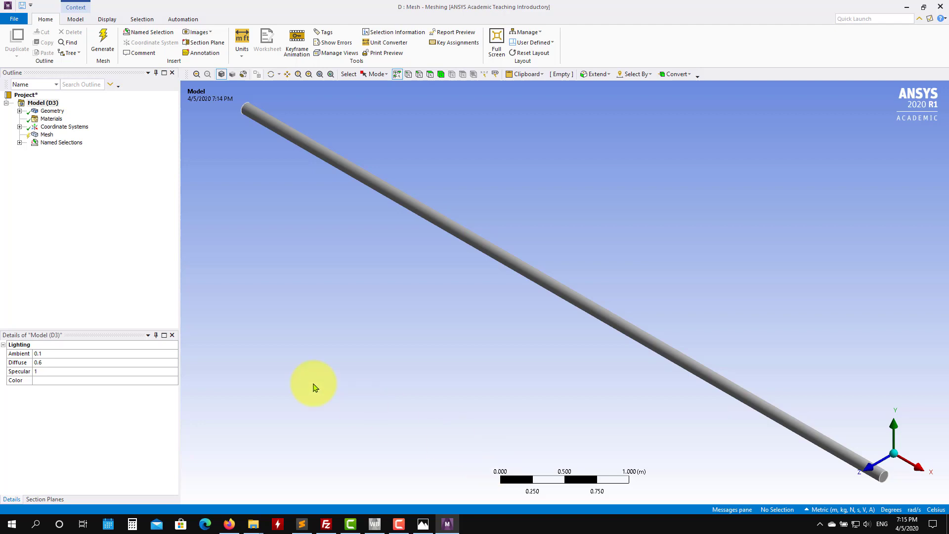
{"action": "left_click", "coordinate": [19, 143]}
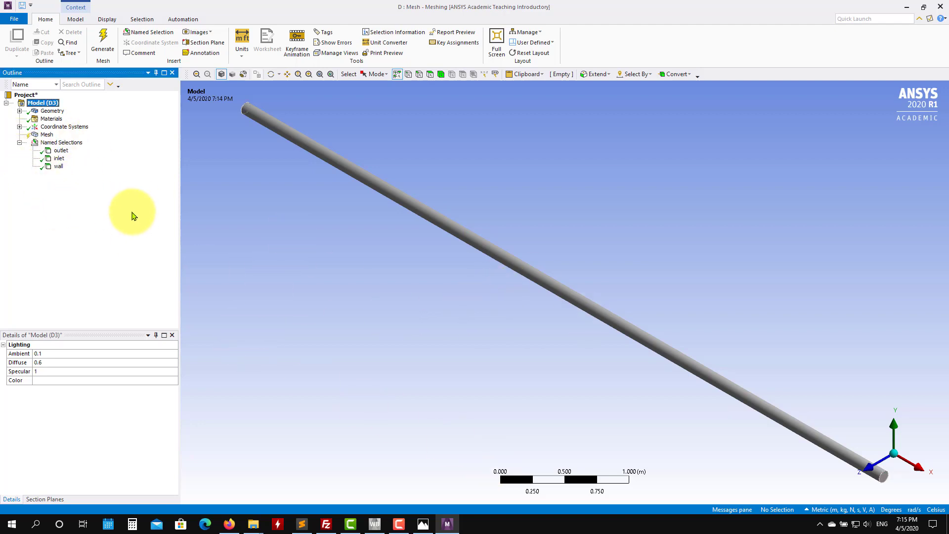
{"action": "left_click", "coordinate": [101, 43]}
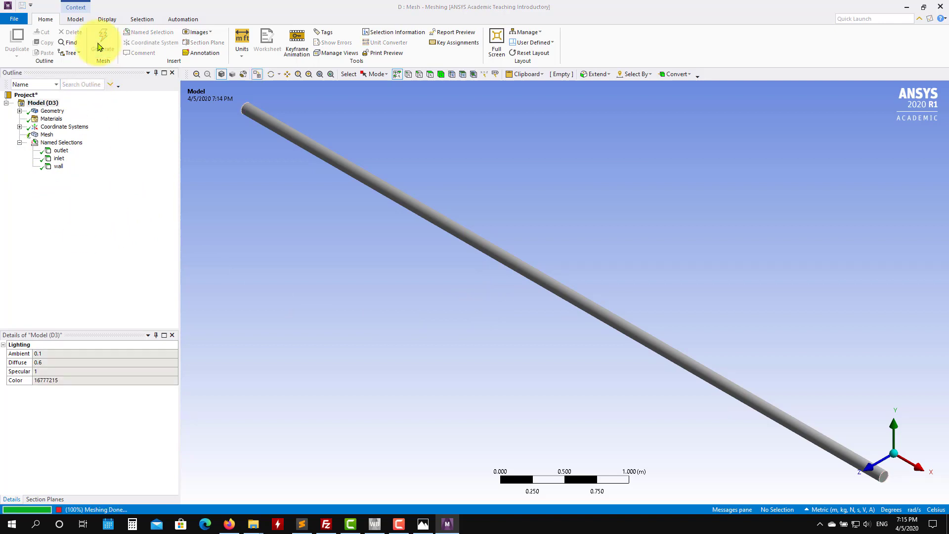
{"action": "scroll", "coordinate": [405, 220], "scroll_direction": "up", "scroll_amount": 2}
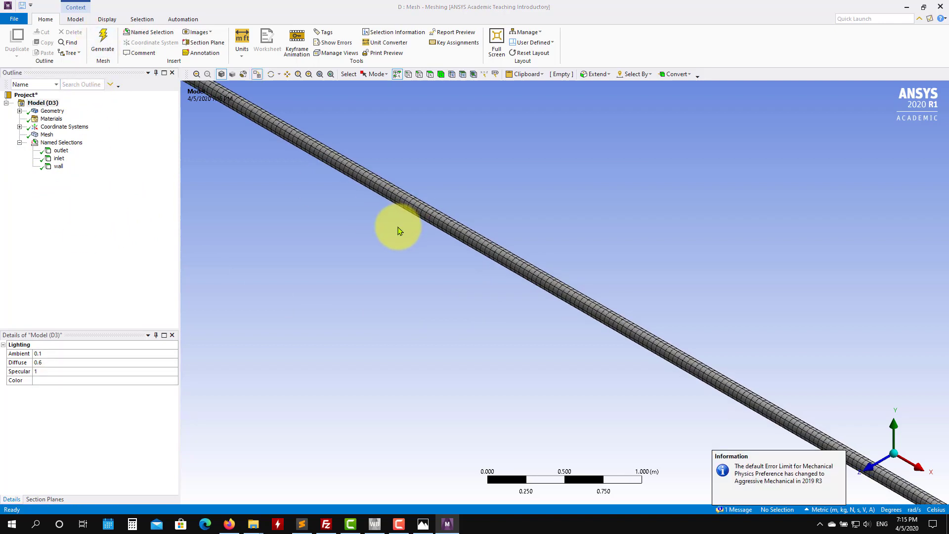
{"action": "scroll", "coordinate": [398, 237], "scroll_direction": "down", "scroll_amount": 4}
Step: Insert a mesh Method control scoped to the pipe body
{"action": "left_click", "coordinate": [47, 134]}
{"action": "right_click", "coordinate": [47, 135]}
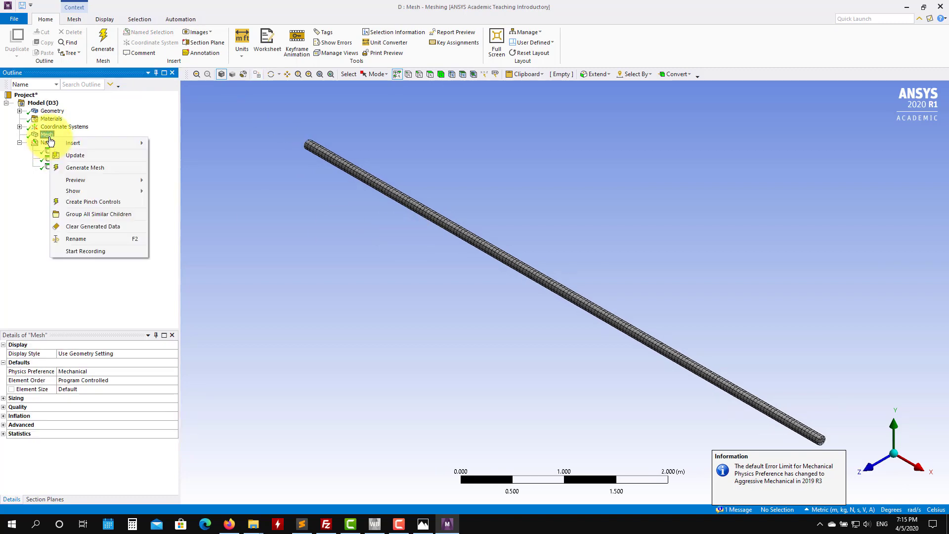
{"action": "mouse_move", "coordinate": [74, 143]}
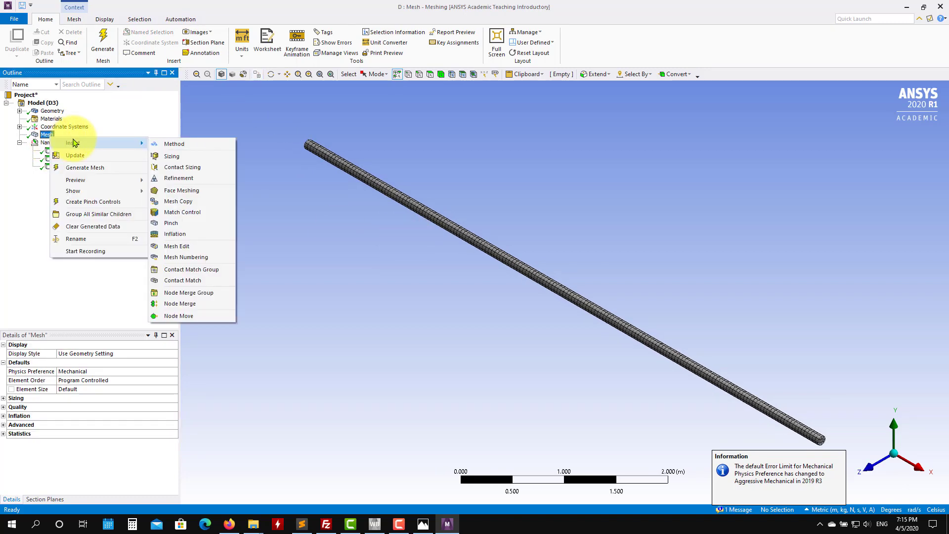
{"action": "left_click", "coordinate": [205, 144]}
{"action": "left_click", "coordinate": [463, 232]}
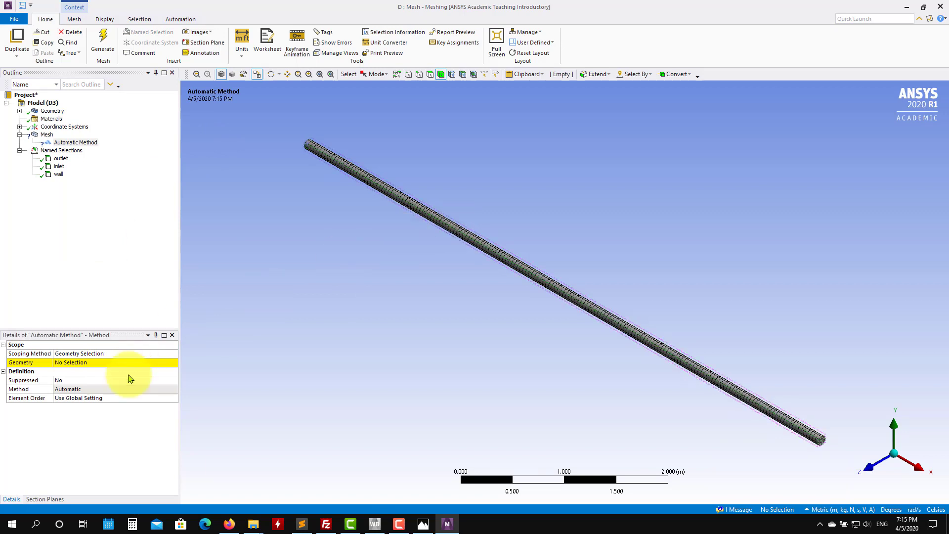
{"action": "left_click", "coordinate": [91, 364]}
{"action": "left_click", "coordinate": [92, 366]}
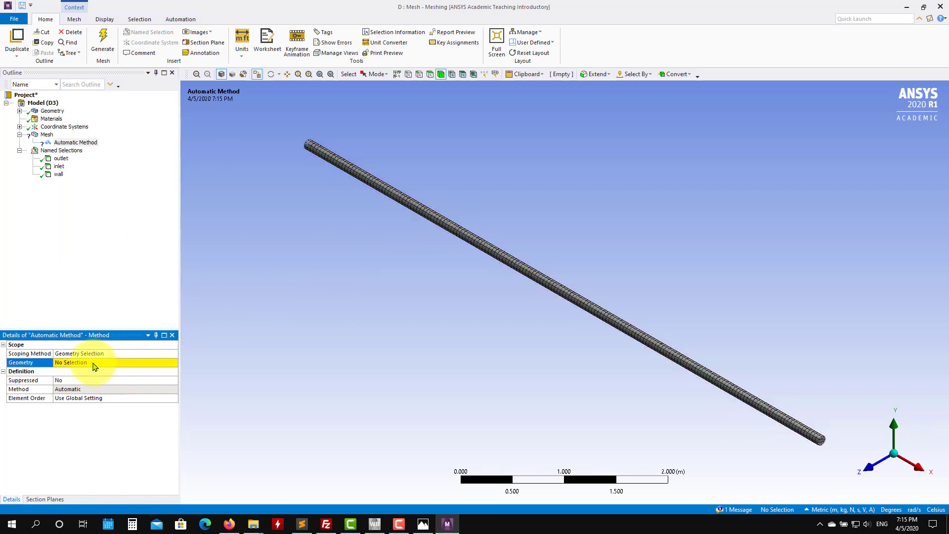
{"action": "left_click", "coordinate": [463, 236]}
{"action": "left_click", "coordinate": [83, 364]}
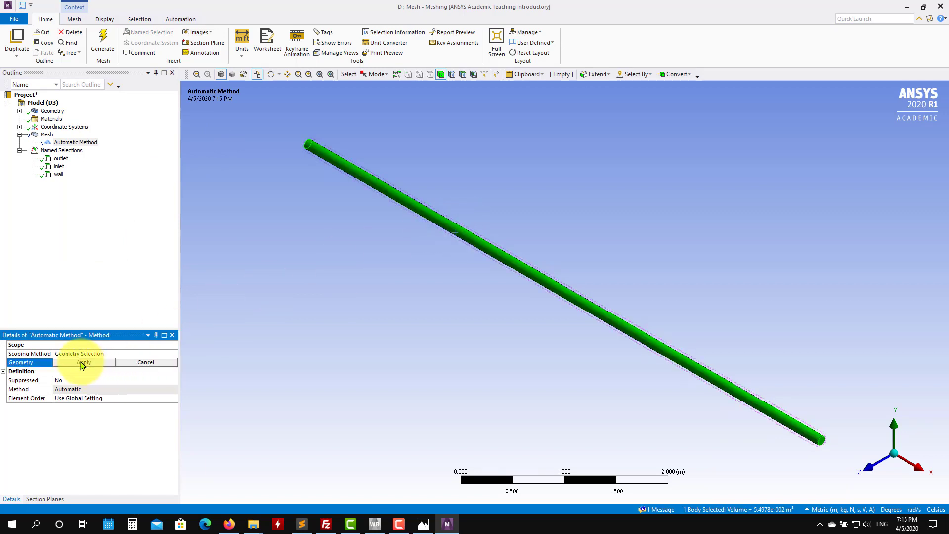
{"action": "left_click", "coordinate": [83, 364]}
Step: Set the method type to Sweep and regenerate the mesh
{"action": "left_click", "coordinate": [176, 392]}
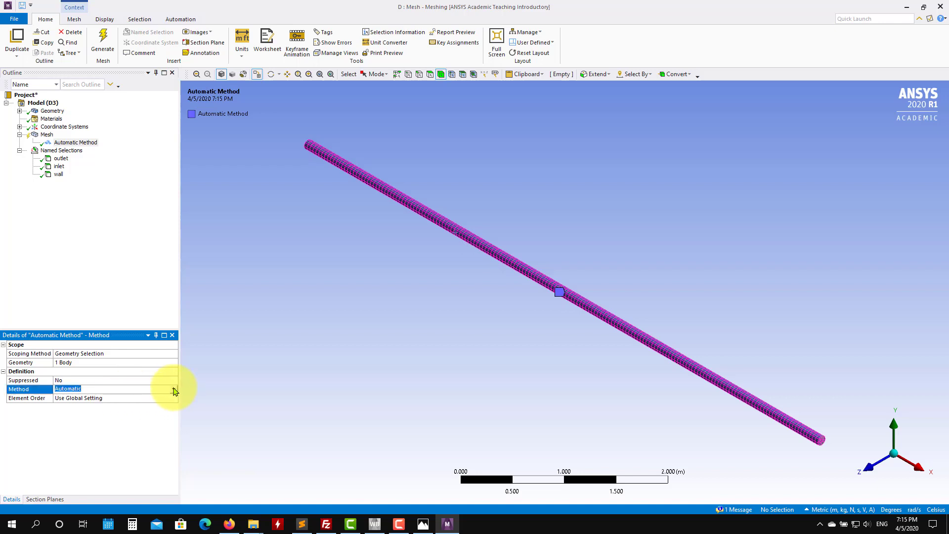
{"action": "left_click", "coordinate": [175, 391]}
{"action": "left_click", "coordinate": [139, 419]}
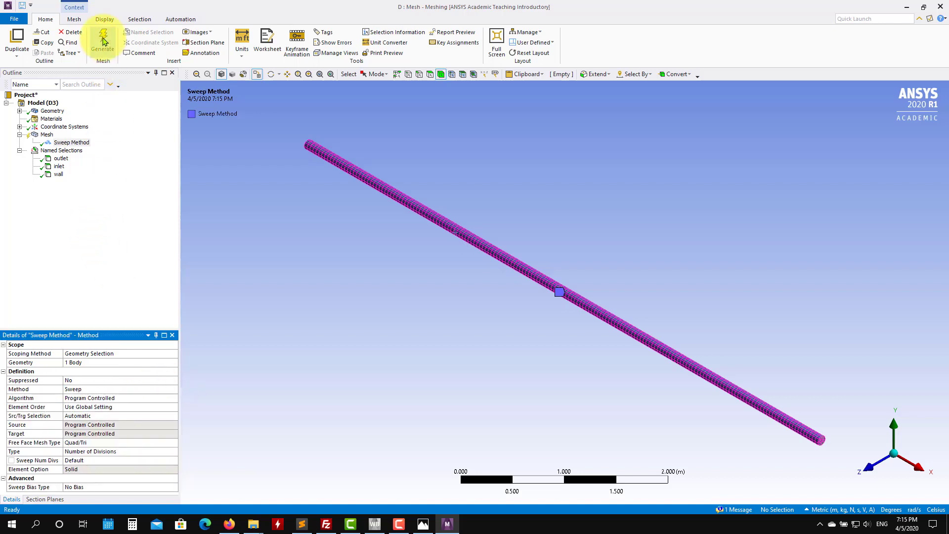
{"action": "left_click", "coordinate": [104, 41]}
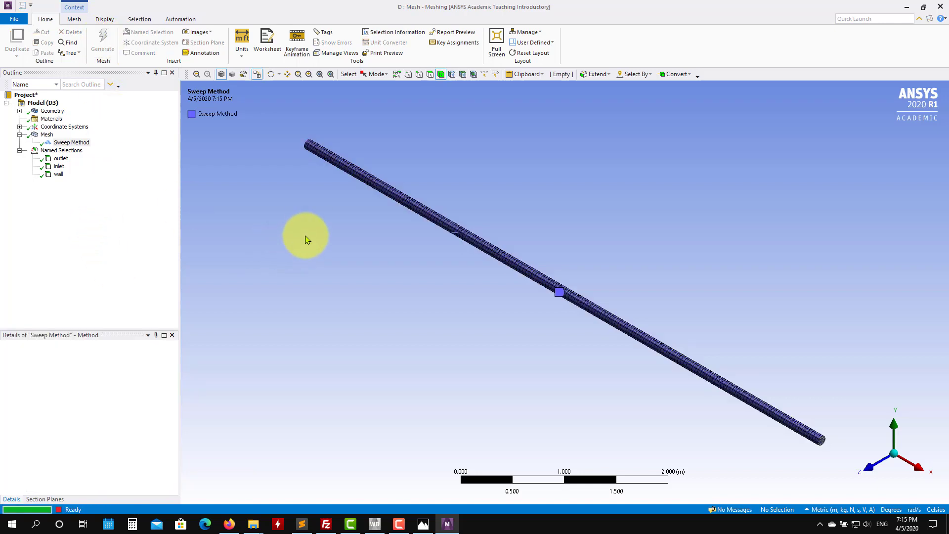
Step: Insert a face Sizing control on the pipe's end face with an element size of 1.e-002 m
{"action": "mouse_move", "coordinate": [540, 296]}
{"action": "middle_mouse_down"}
{"action": "mouse_move", "coordinate": [459, 281]}
{"action": "mouse_move", "coordinate": [665, 380]}
{"action": "mouse_move", "coordinate": [669, 401]}
{"action": "middle_mouse_up"}
{"action": "scroll", "coordinate": [665, 379], "scroll_direction": "up", "scroll_amount": 4}
{"action": "scroll", "coordinate": [622, 337], "scroll_direction": "up", "scroll_amount": 2}
{"action": "scroll", "coordinate": [623, 337], "scroll_direction": "up", "scroll_amount": 1}
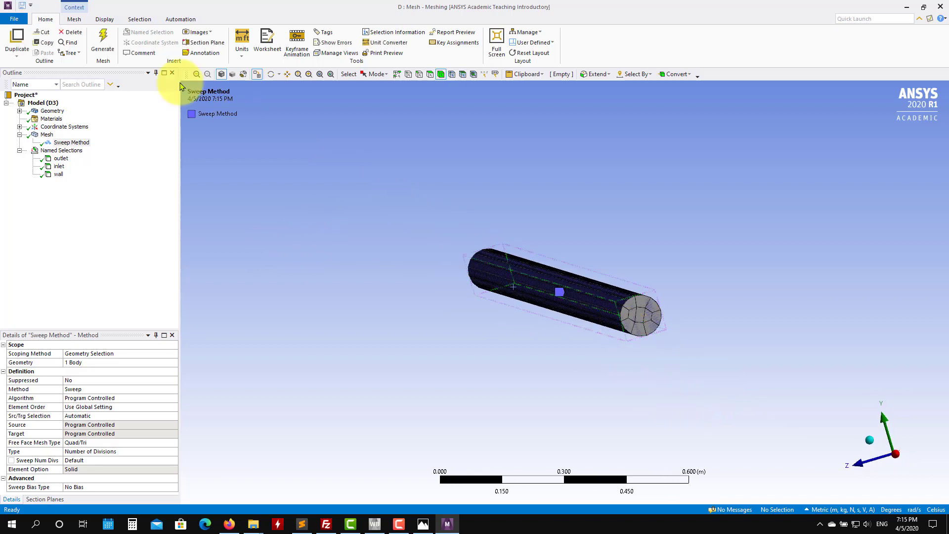
{"action": "right_click", "coordinate": [45, 134]}
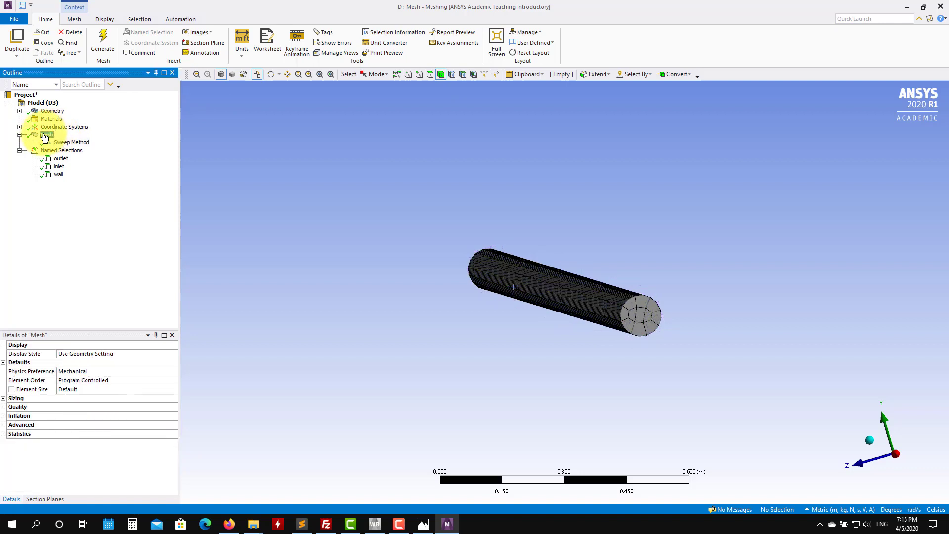
{"action": "mouse_move", "coordinate": [112, 140]}
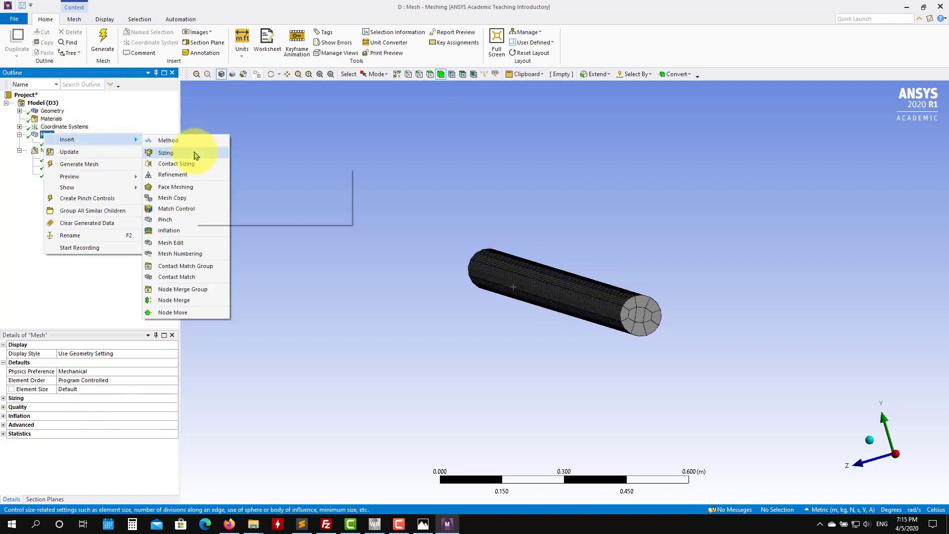
{"action": "left_click", "coordinate": [165, 152]}
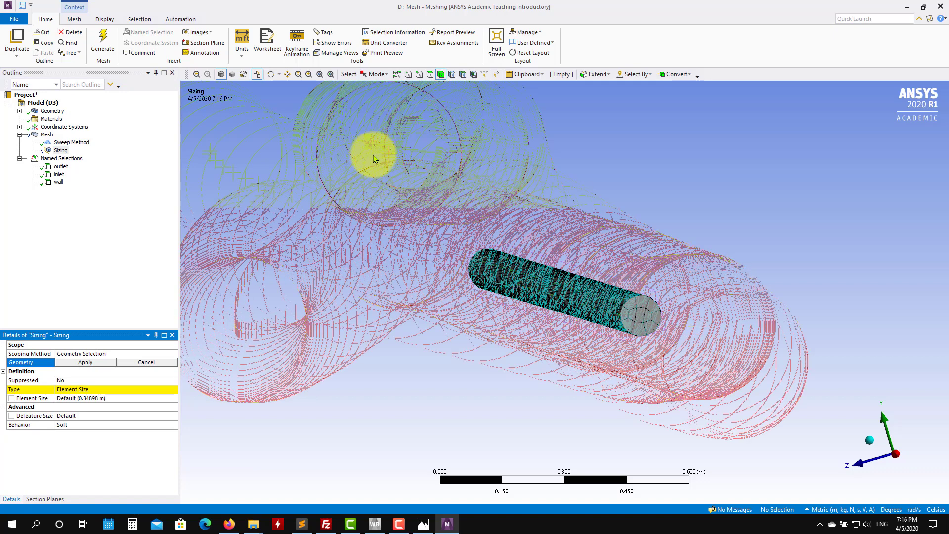
{"action": "left_click", "coordinate": [430, 74]}
{"action": "left_click", "coordinate": [639, 313]}
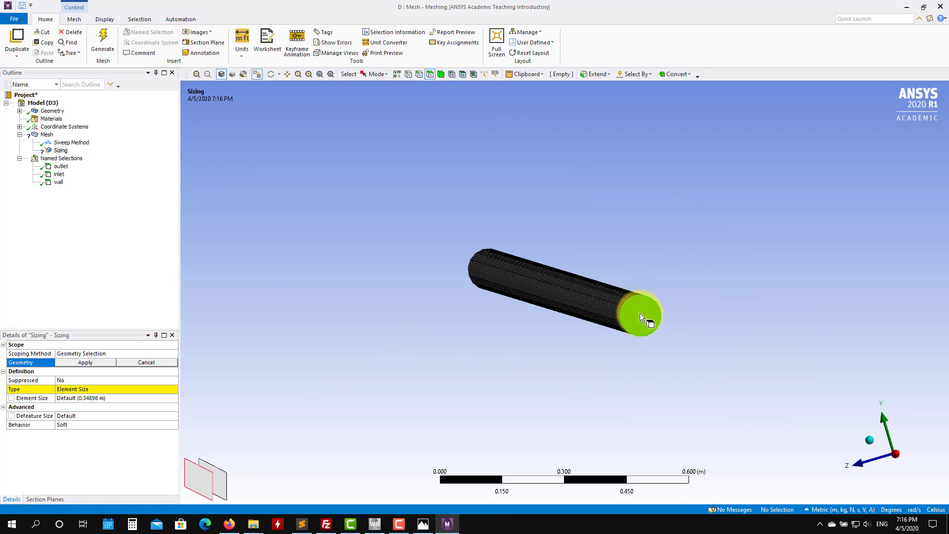
{"action": "left_click", "coordinate": [85, 363]}
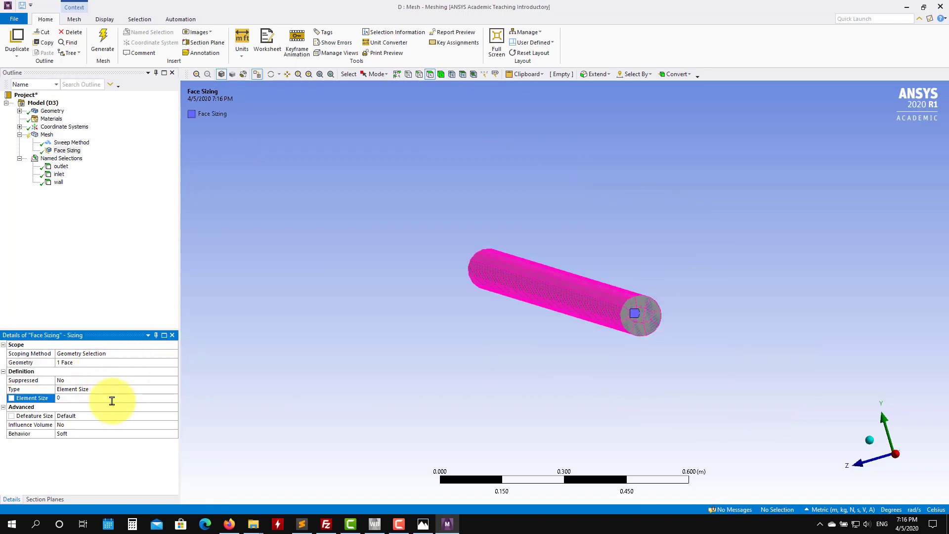
Step: Regenerate the mesh and examine the swept mesh on the pipe's end face and wall
{"action": "left_click", "coordinate": [102, 40]}
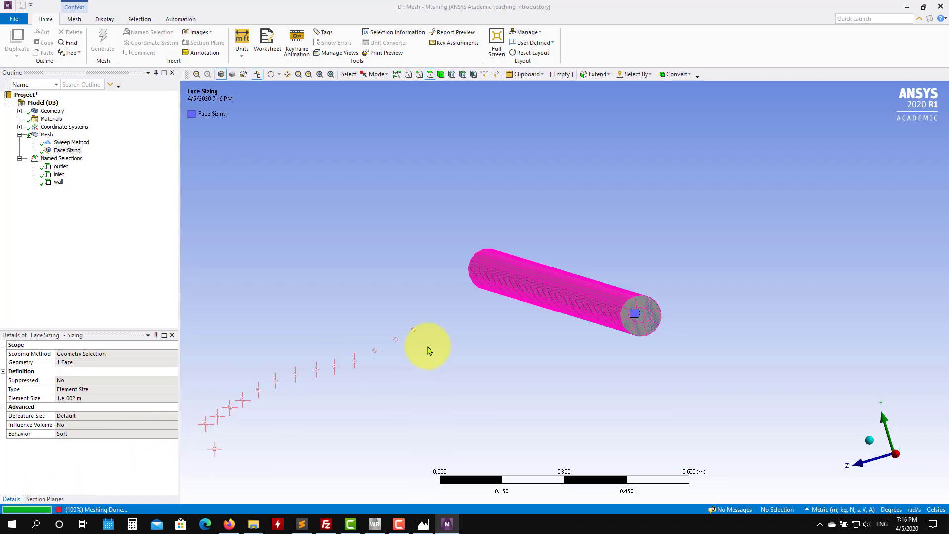
{"action": "scroll", "coordinate": [662, 336], "scroll_direction": "up", "scroll_amount": 3}
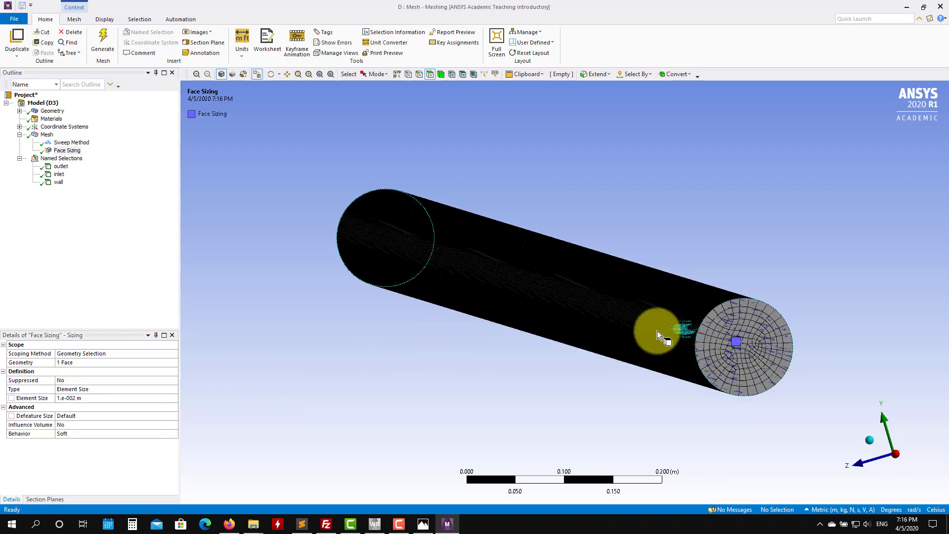
{"action": "middle_click_drag", "start_coordinate": [657, 331], "coordinate": [769, 315]}
{"action": "scroll", "coordinate": [521, 332], "scroll_direction": "up", "scroll_amount": 2}
{"action": "scroll", "coordinate": [482, 336], "scroll_direction": "down", "scroll_amount": 4}
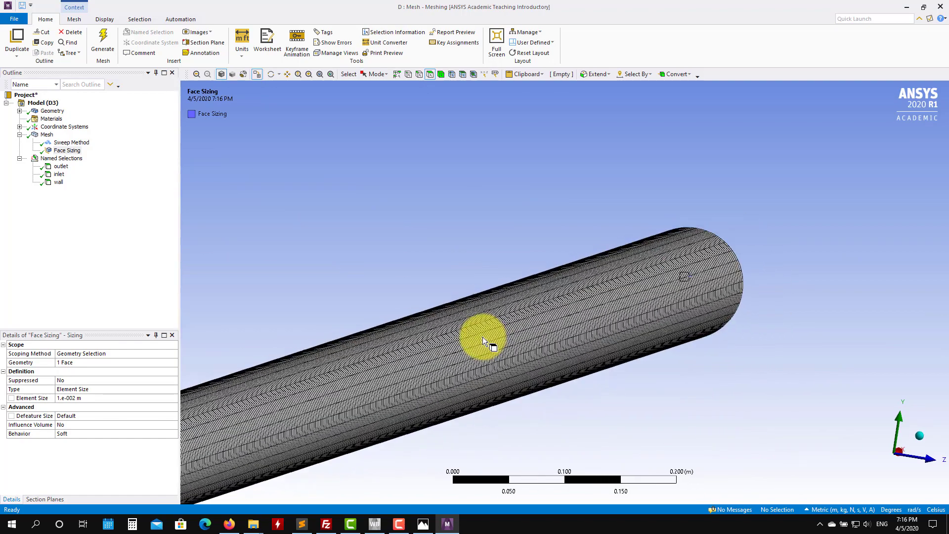
{"action": "middle_click_drag", "start_coordinate": [408, 339], "coordinate": [810, 212], "text": "ctrl"}
{"action": "scroll", "coordinate": [432, 323], "scroll_direction": "up", "scroll_amount": 5}
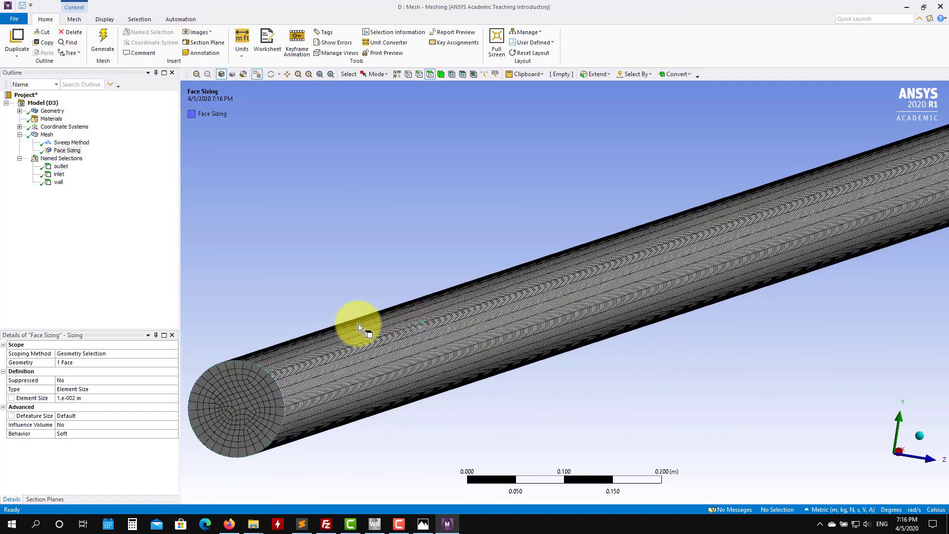
{"action": "middle_click_drag", "start_coordinate": [280, 346], "coordinate": [446, 302], "text": "ctrl"}
{"action": "scroll", "coordinate": [360, 286], "scroll_direction": "up", "scroll_amount": 3}
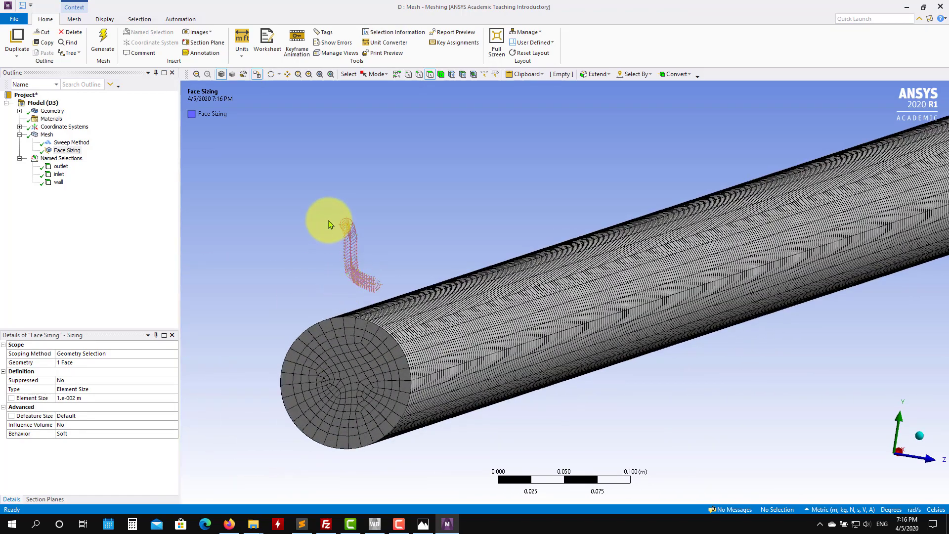
Step: Insert an Inflation control under the Mesh branch
{"action": "right_click", "coordinate": [46, 134]}
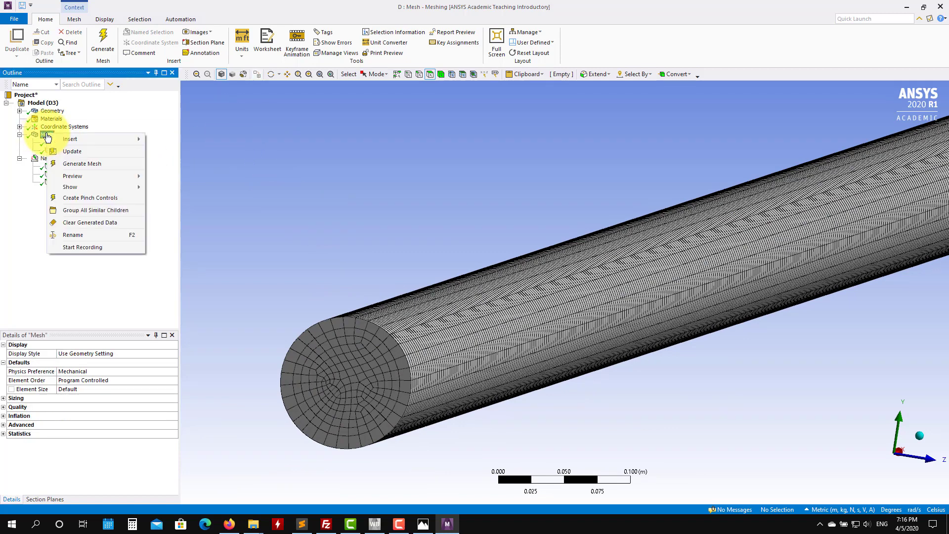
{"action": "mouse_move", "coordinate": [99, 139]}
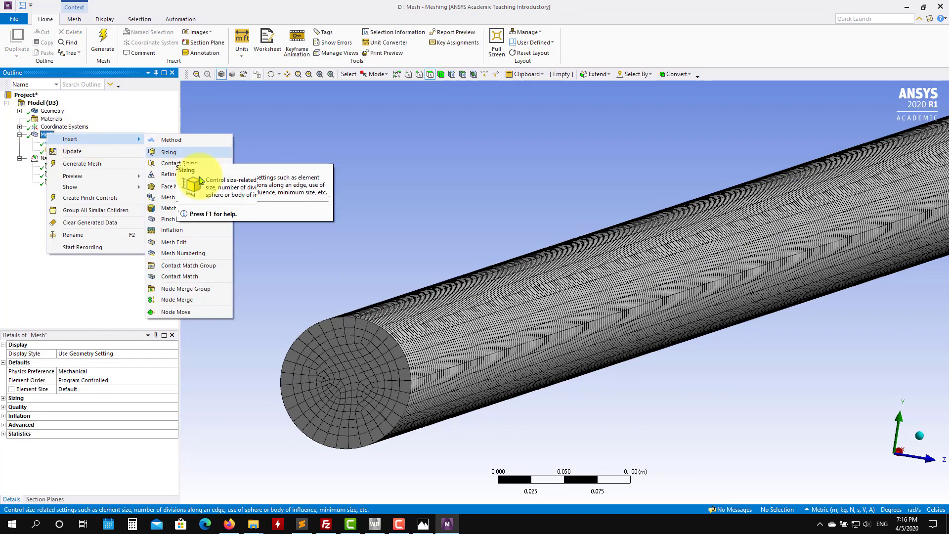
{"action": "left_click", "coordinate": [182, 230]}
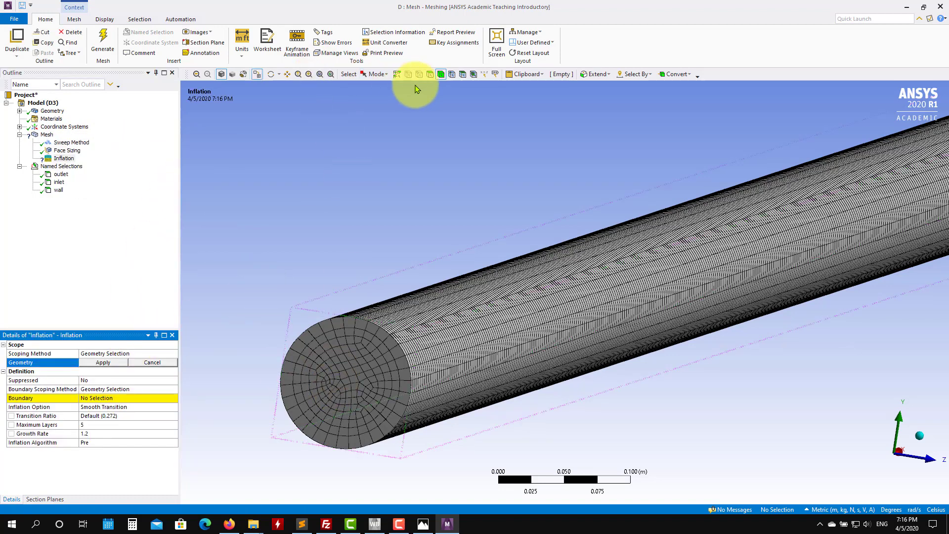
Step: Try to scope the Inflation control's geometry to the pipe's end face
{"action": "left_click", "coordinate": [429, 74]}
{"action": "left_click", "coordinate": [348, 358]}
{"action": "left_click", "coordinate": [101, 363]}
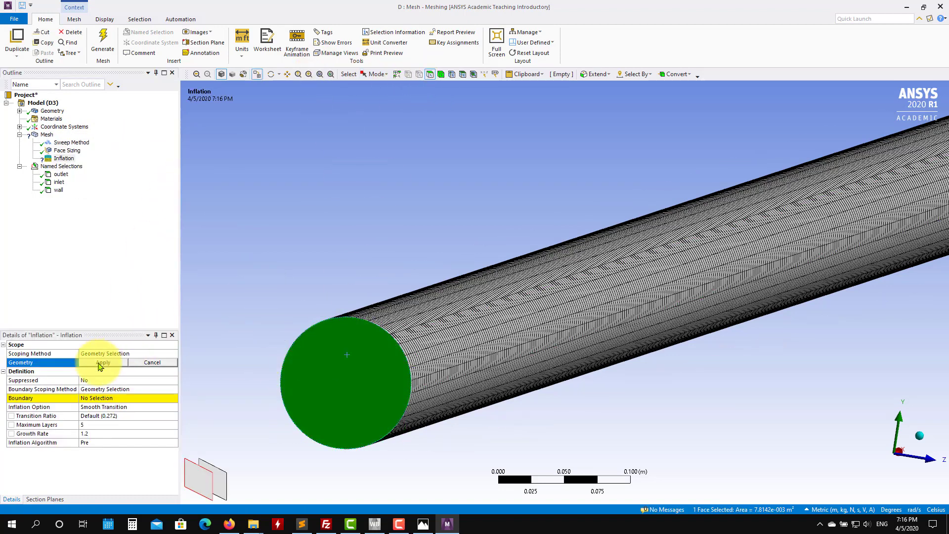
{"action": "left_click", "coordinate": [349, 366]}
{"action": "left_click", "coordinate": [106, 363]}
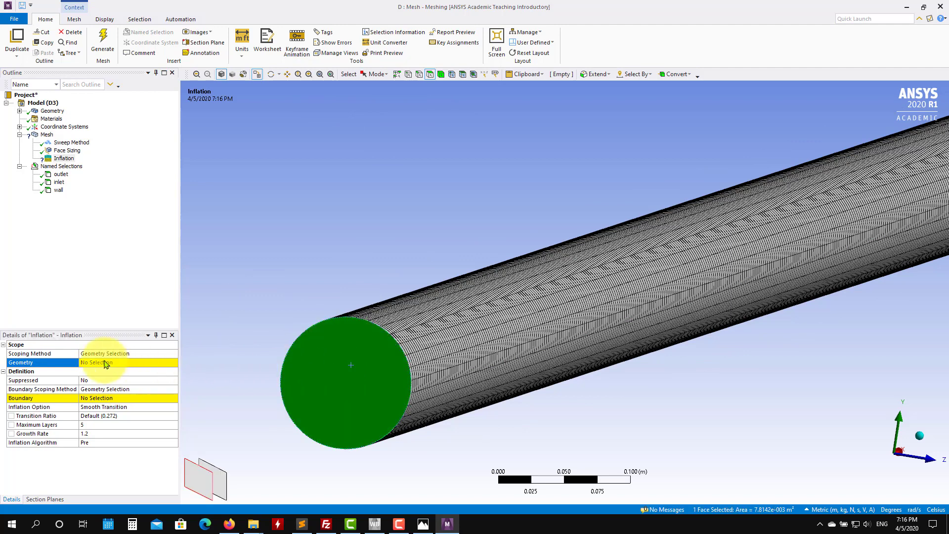
{"action": "left_click", "coordinate": [102, 363]}
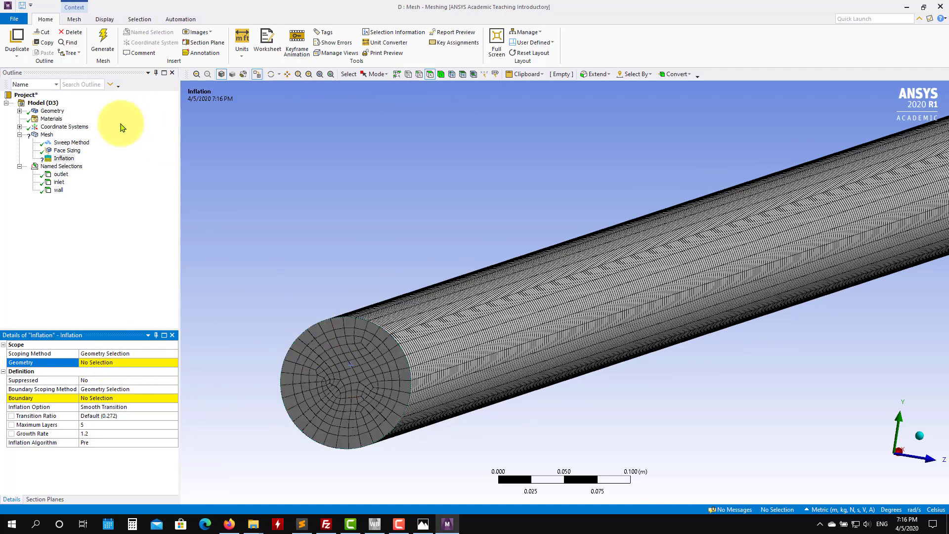
Step: Set the Sweep Method's source selection to Manual Source and pick the pipe's end face as the source
{"action": "left_click", "coordinate": [75, 143]}
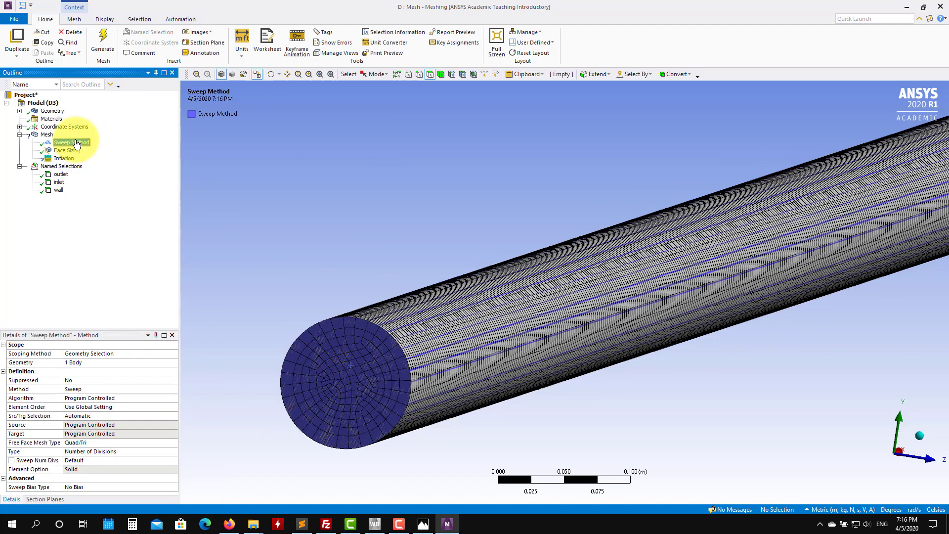
{"action": "left_click", "coordinate": [172, 416]}
{"action": "left_click", "coordinate": [174, 416]}
{"action": "left_click", "coordinate": [133, 430]}
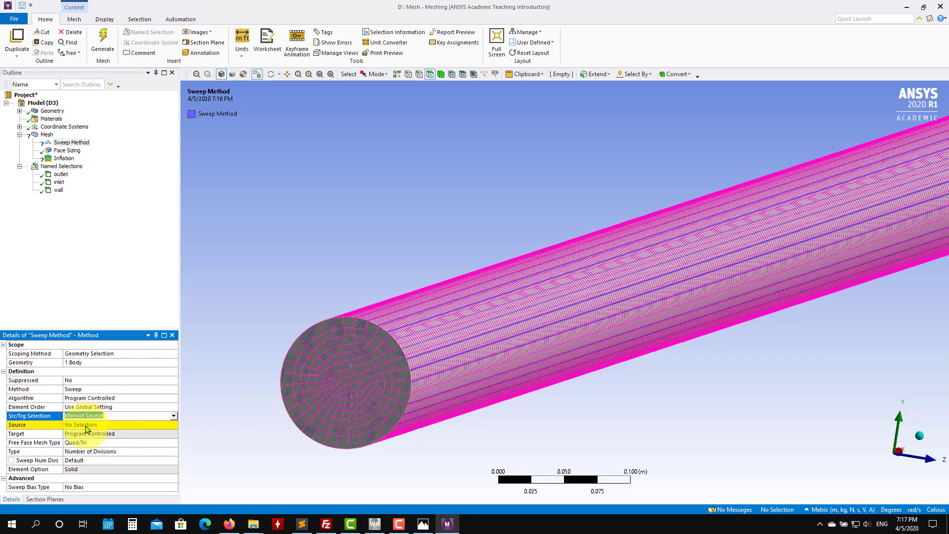
{"action": "left_click", "coordinate": [94, 425]}
{"action": "left_click", "coordinate": [354, 387]}
{"action": "left_click", "coordinate": [92, 425]}
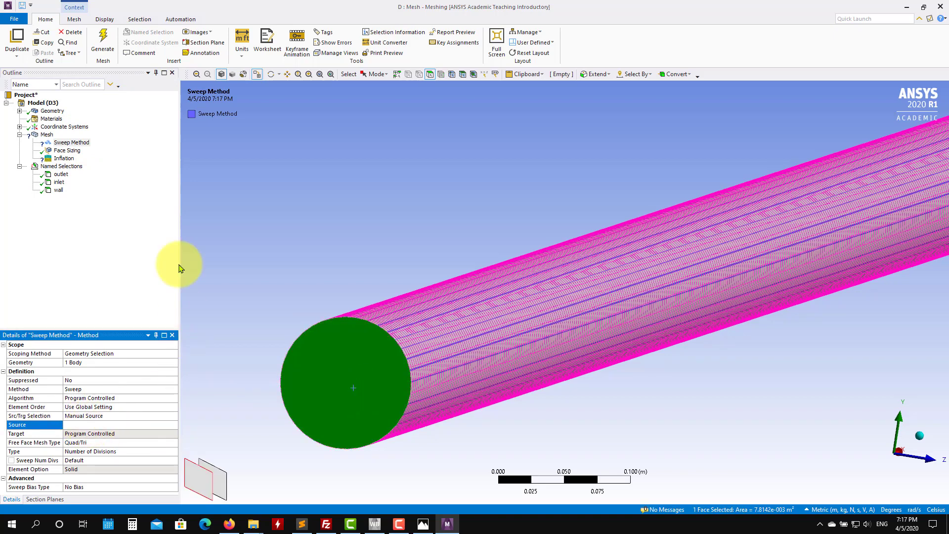
Step: Scope the Inflation control's geometry to the pipe's end face using the face selection filter
{"action": "left_click", "coordinate": [67, 150]}
{"action": "left_click", "coordinate": [67, 158]}
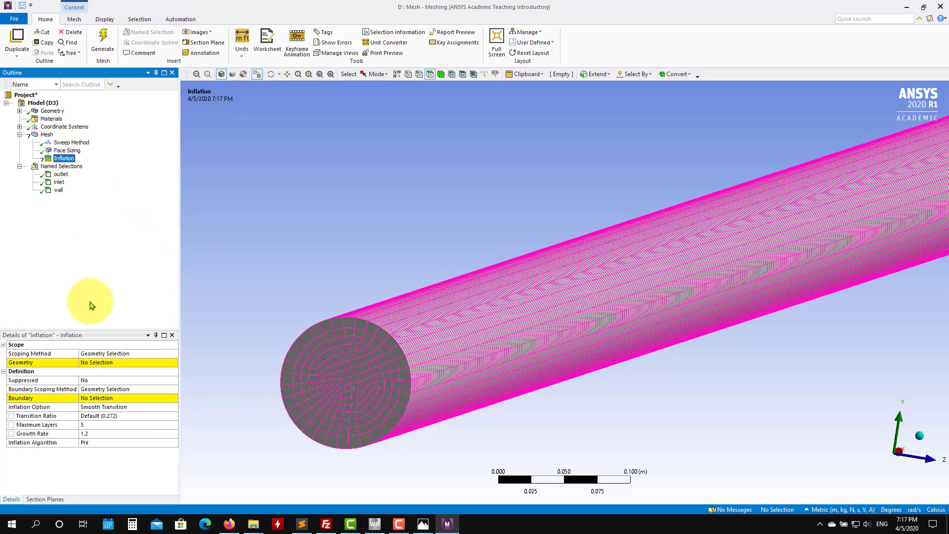
{"action": "left_click", "coordinate": [102, 363]}
{"action": "left_click", "coordinate": [366, 374]}
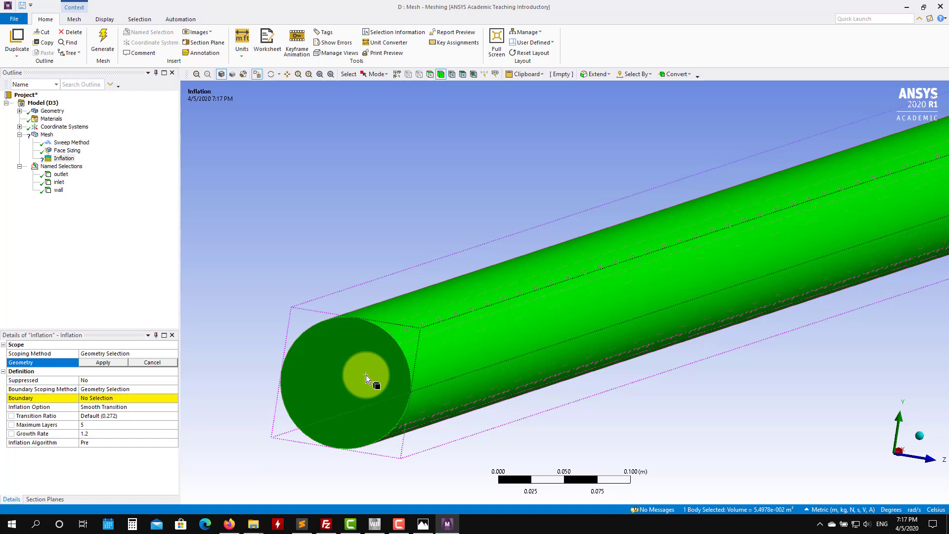
{"action": "left_click", "coordinate": [430, 74]}
{"action": "left_click", "coordinate": [319, 371]}
{"action": "left_click", "coordinate": [111, 362]}
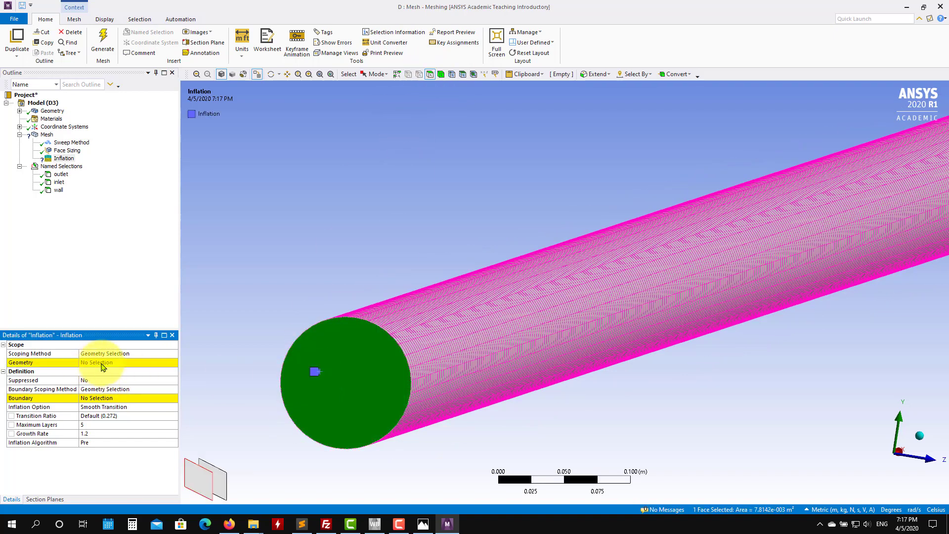
Step: Set the inflation boundary to the circular edge of the pipe's end face
{"action": "left_click", "coordinate": [419, 75]}
{"action": "left_click", "coordinate": [356, 319]}
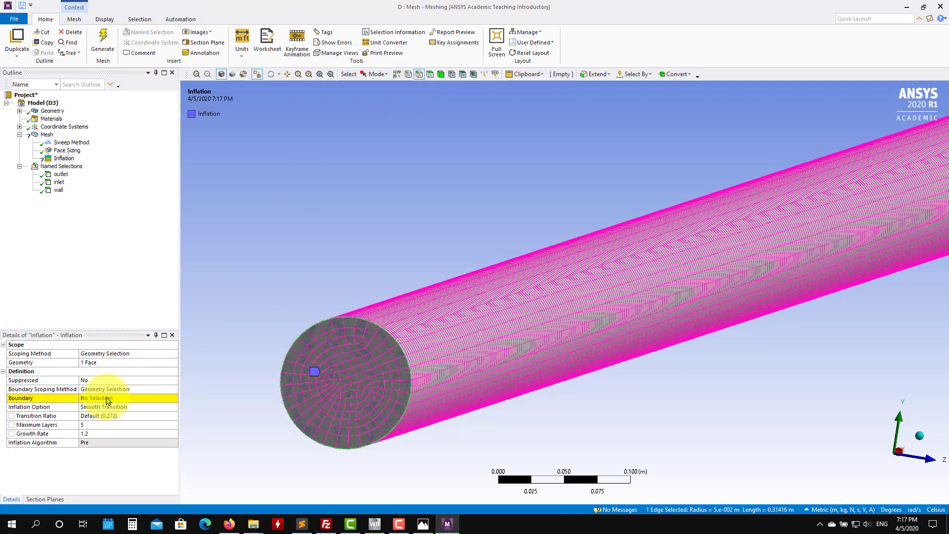
{"action": "left_click", "coordinate": [99, 398]}
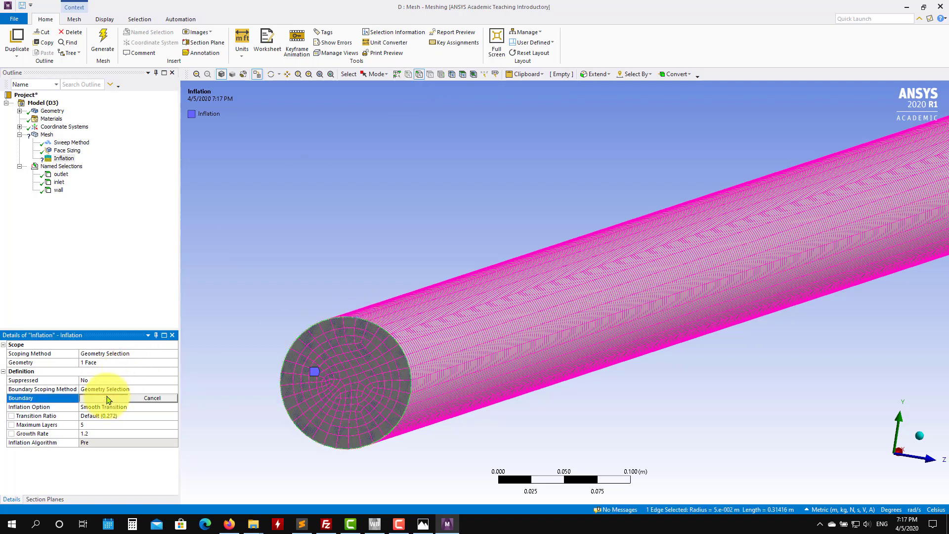
Step: Set the inflation maximum layers to 10 and generate the mesh
{"action": "left_click", "coordinate": [91, 424]}
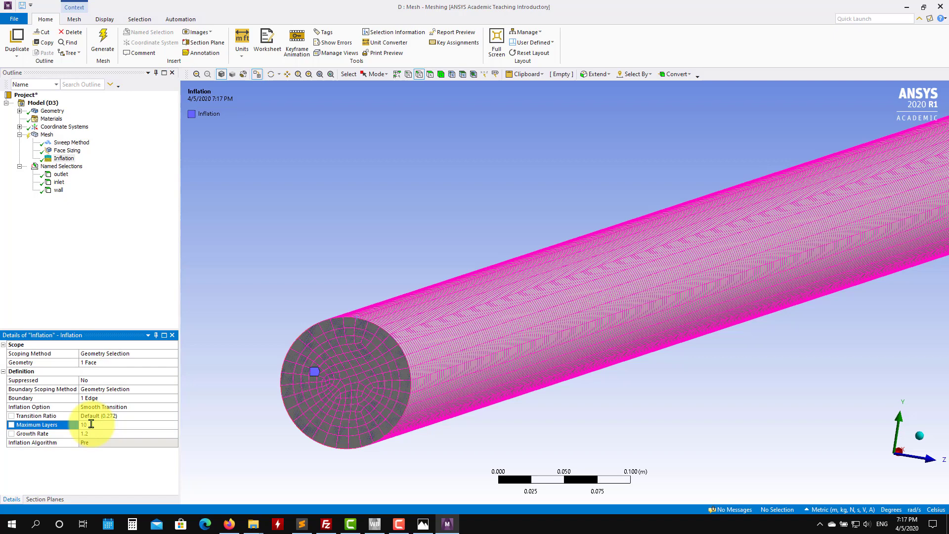
{"action": "left_click", "coordinate": [102, 42]}
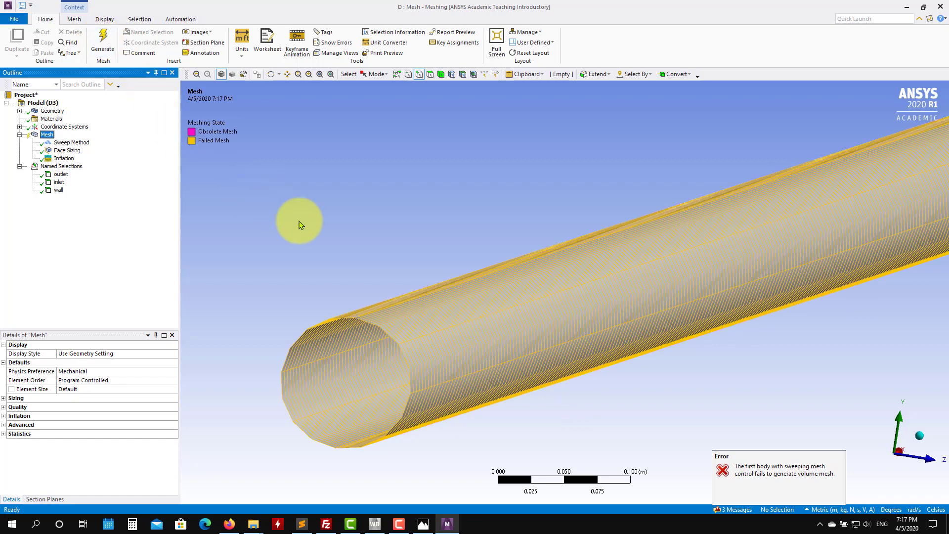
Step: Open the message list and widen it to read the meshing errors
{"action": "left_click", "coordinate": [734, 509]}
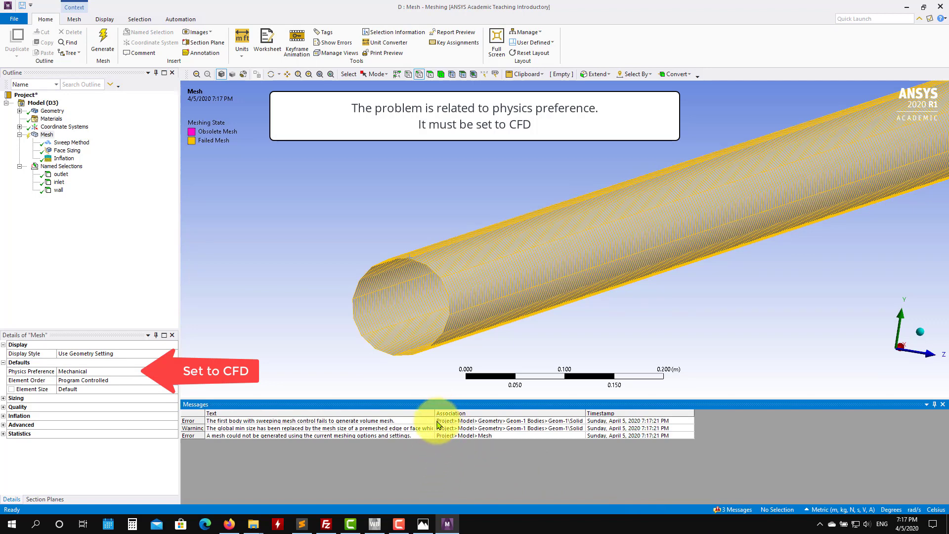
{"action": "left_click_drag", "start_coordinate": [434, 414], "coordinate": [566, 414]}
Step: Set the inflation maximum layers to 5 and regenerate the mesh
{"action": "left_click", "coordinate": [66, 159]}
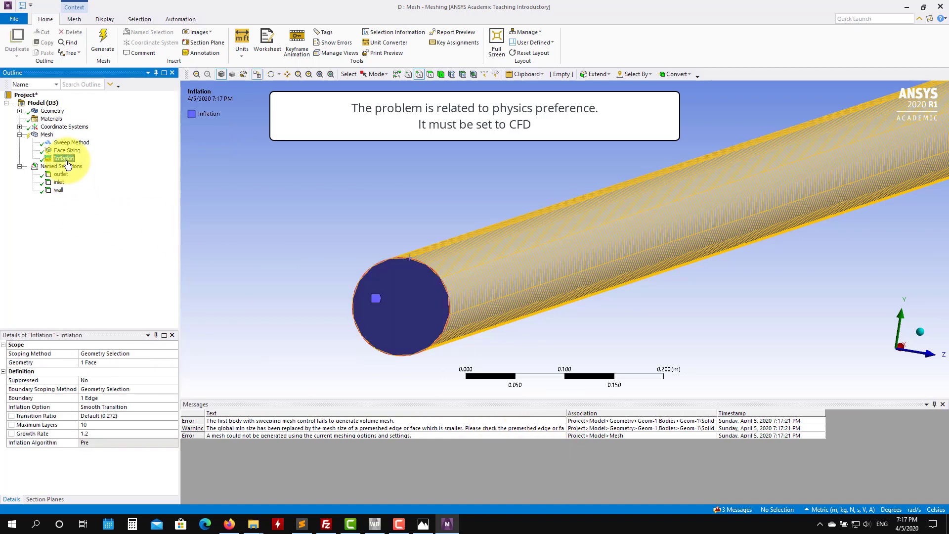
{"action": "left_click", "coordinate": [85, 425]}
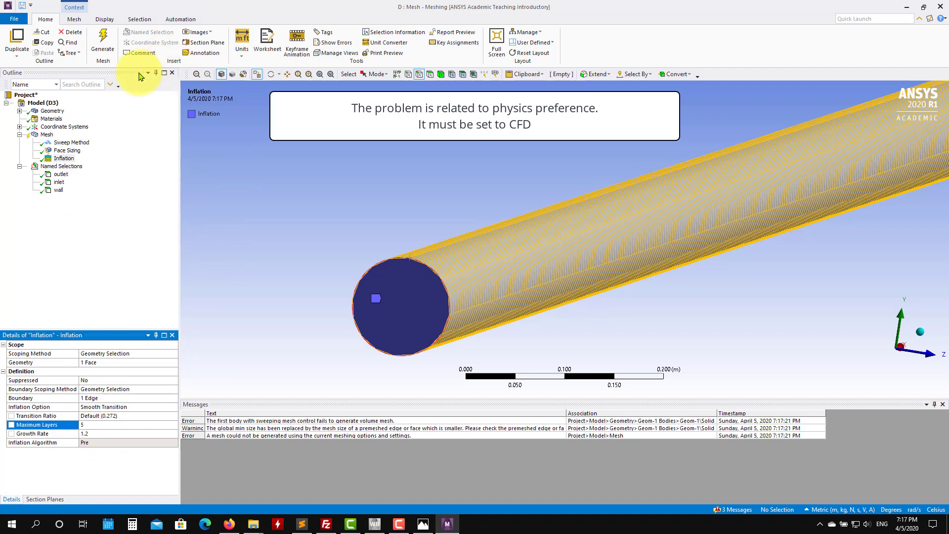
{"action": "left_click", "coordinate": [103, 42]}
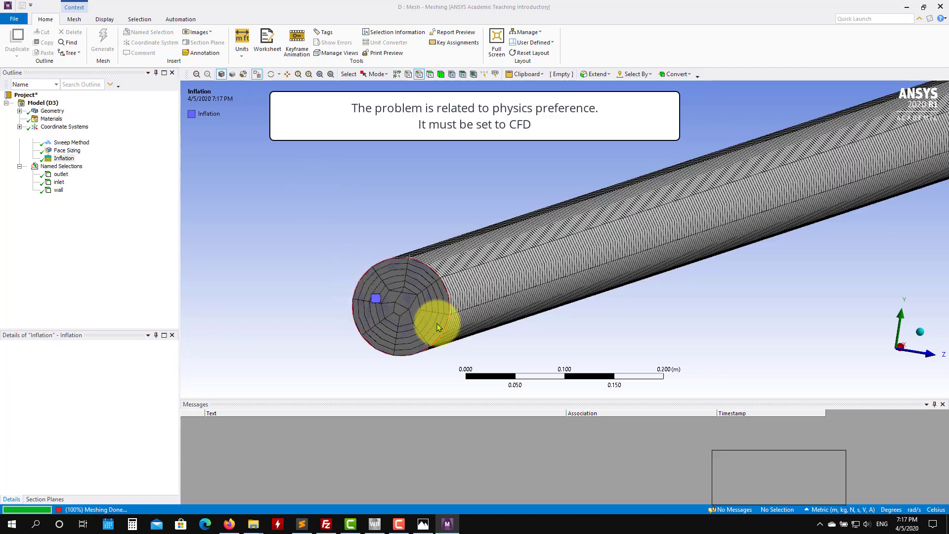
Step: Change the inflation option to First Layer Thickness with a first layer height of 1.e-003 m and regenerate the mesh
{"action": "scroll", "coordinate": [425, 297], "scroll_direction": "up", "scroll_amount": 2}
{"action": "scroll", "coordinate": [330, 323], "scroll_direction": "up", "scroll_amount": 2}
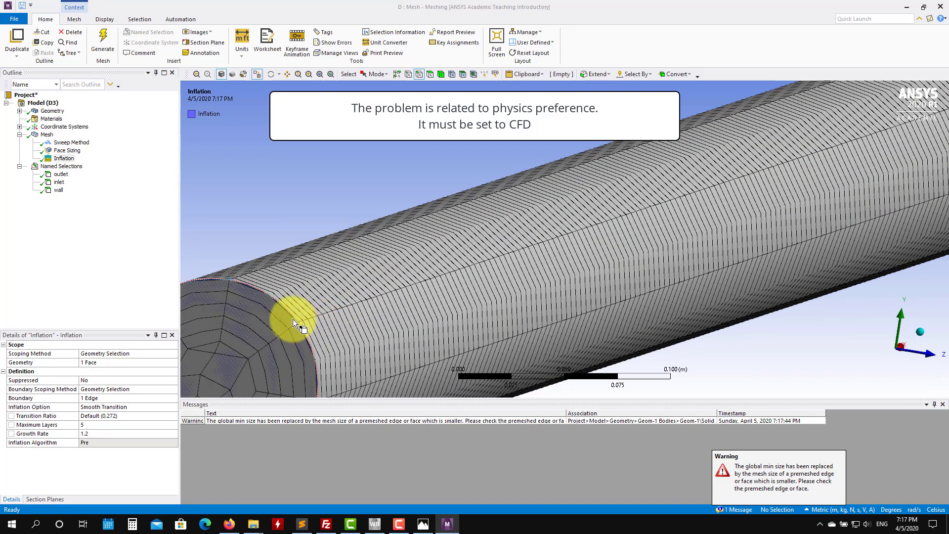
{"action": "middle_click_drag", "start_coordinate": [341, 294], "coordinate": [567, 205], "text": "ctrl"}
{"action": "scroll", "coordinate": [568, 207], "scroll_direction": "up", "scroll_amount": 1}
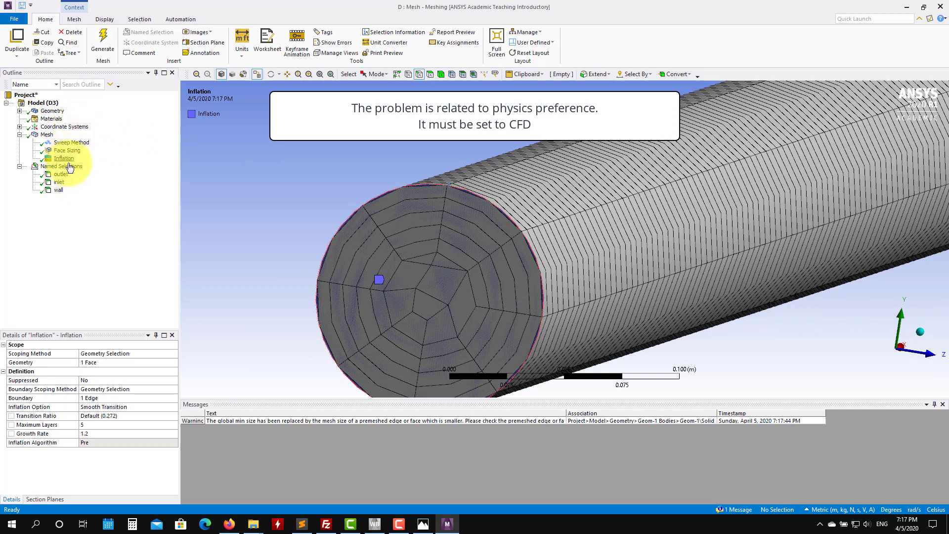
{"action": "left_click", "coordinate": [166, 408]}
{"action": "left_click", "coordinate": [173, 407]}
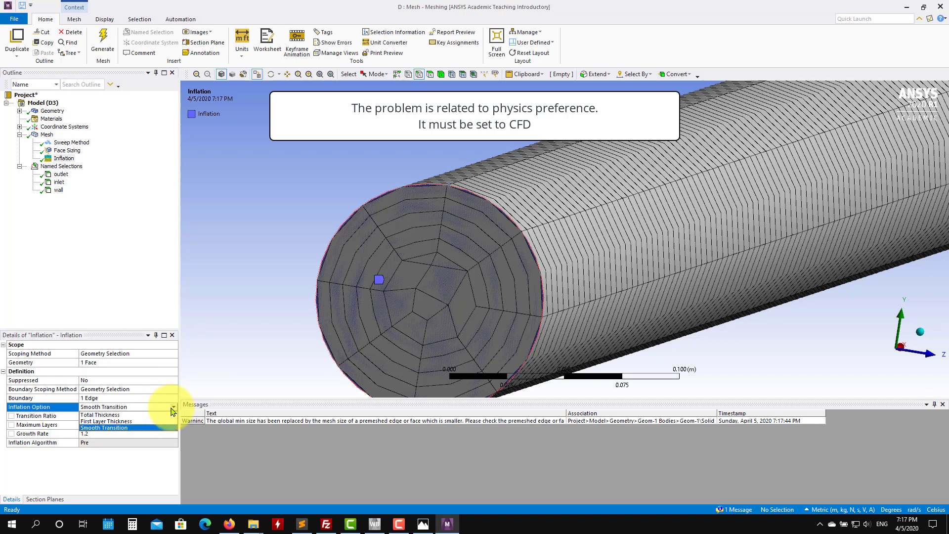
{"action": "left_click", "coordinate": [143, 421]}
{"action": "left_click", "coordinate": [125, 417]}
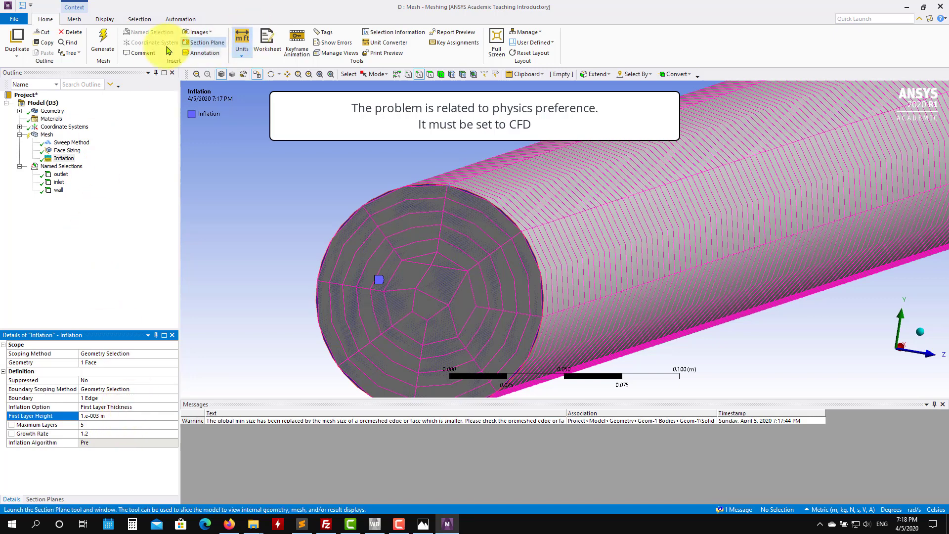
{"action": "left_click", "coordinate": [106, 39]}
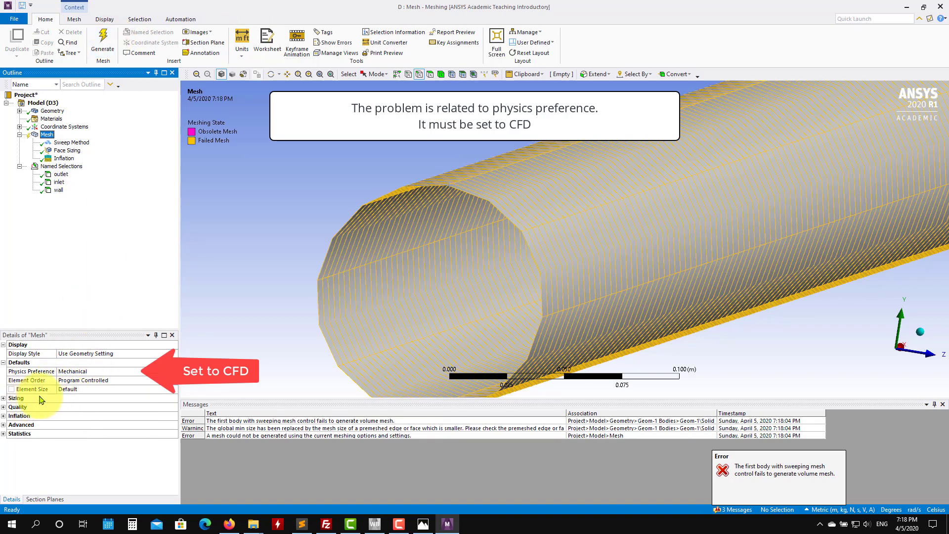
Step: Set the inflation maximum layers to 2 and regenerate the mesh
{"action": "left_click", "coordinate": [64, 158]}
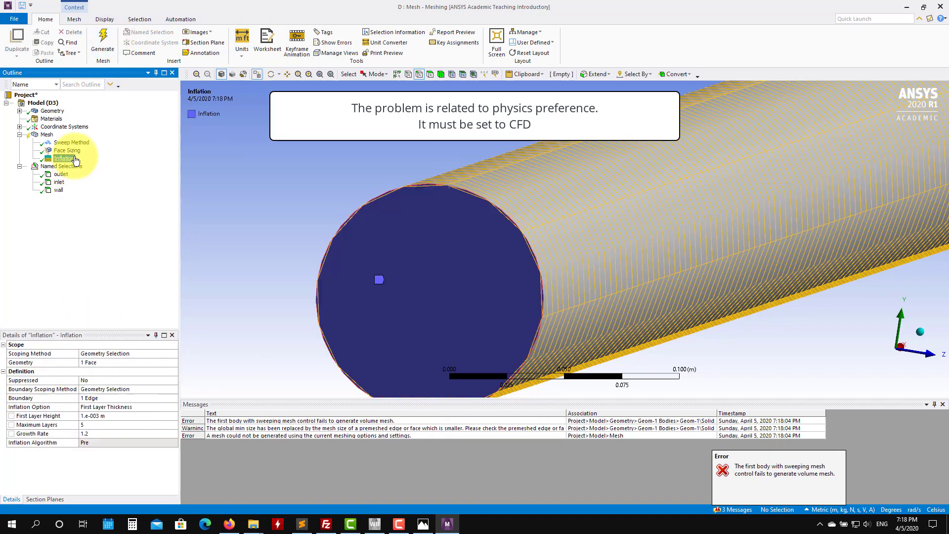
{"action": "left_click", "coordinate": [97, 426]}
{"action": "type", "text": "2"}
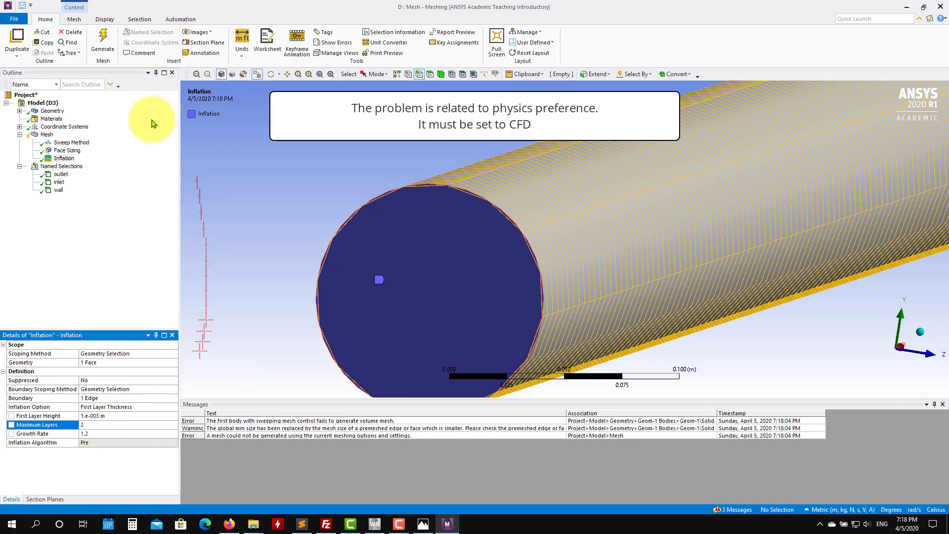
{"action": "left_click", "coordinate": [104, 43]}
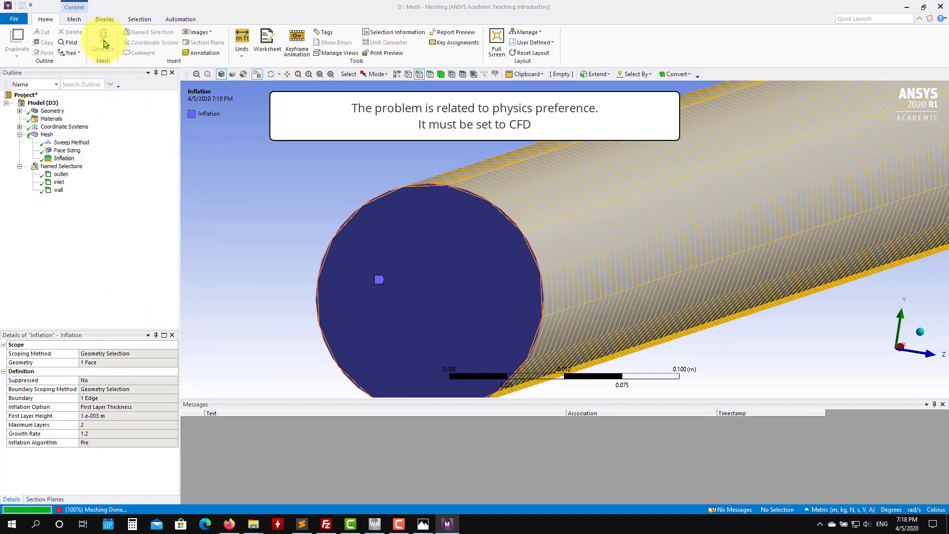
Step: Inspect the regenerated mesh on the pipe's end face and along the pipe wall
{"action": "scroll", "coordinate": [544, 266], "scroll_direction": "up", "scroll_amount": 2}
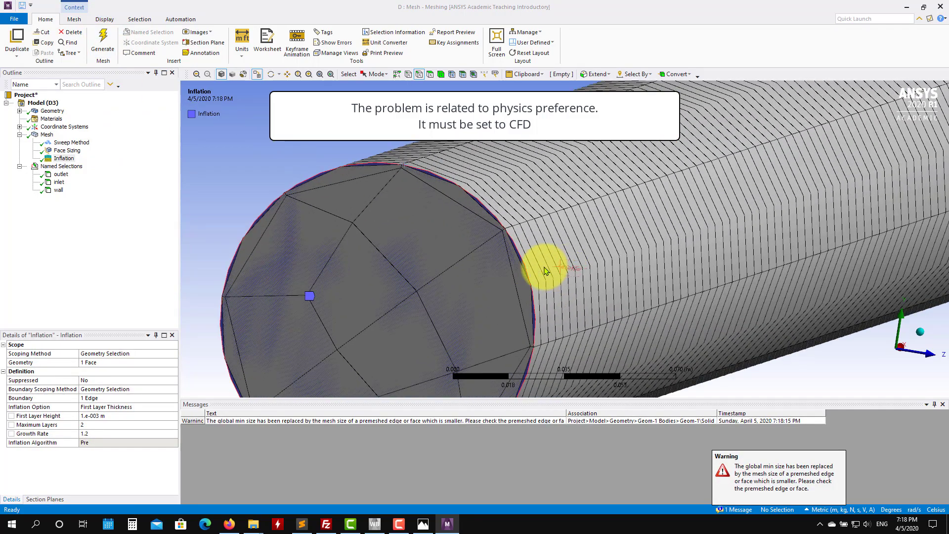
{"action": "scroll", "coordinate": [543, 270], "scroll_direction": "down", "scroll_amount": 3}
{"action": "scroll", "coordinate": [536, 277], "scroll_direction": "up", "scroll_amount": 1}
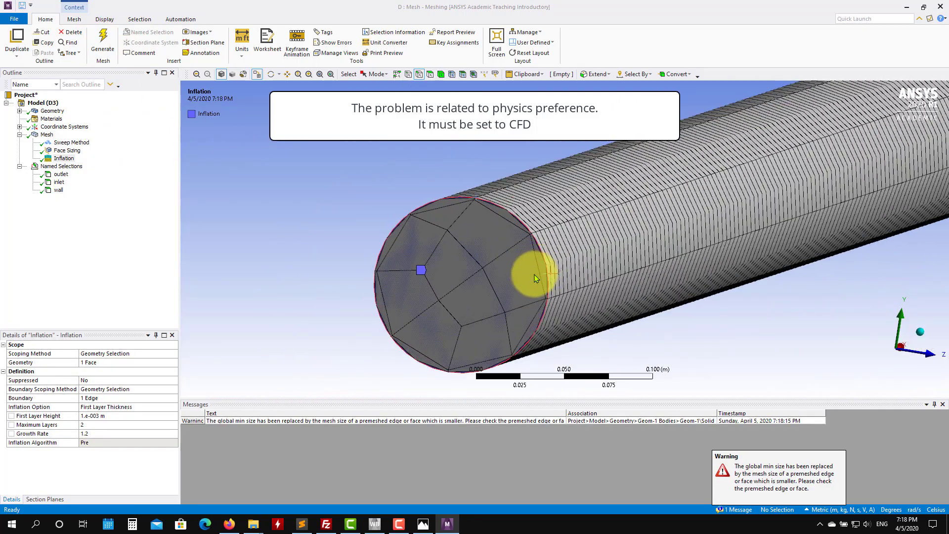
{"action": "scroll", "coordinate": [568, 274], "scroll_direction": "up", "scroll_amount": 1}
{"action": "scroll", "coordinate": [689, 268], "scroll_direction": "down", "scroll_amount": 8}
{"action": "middle_click_drag", "start_coordinate": [784, 242], "coordinate": [313, 309], "text": "ctrl"}
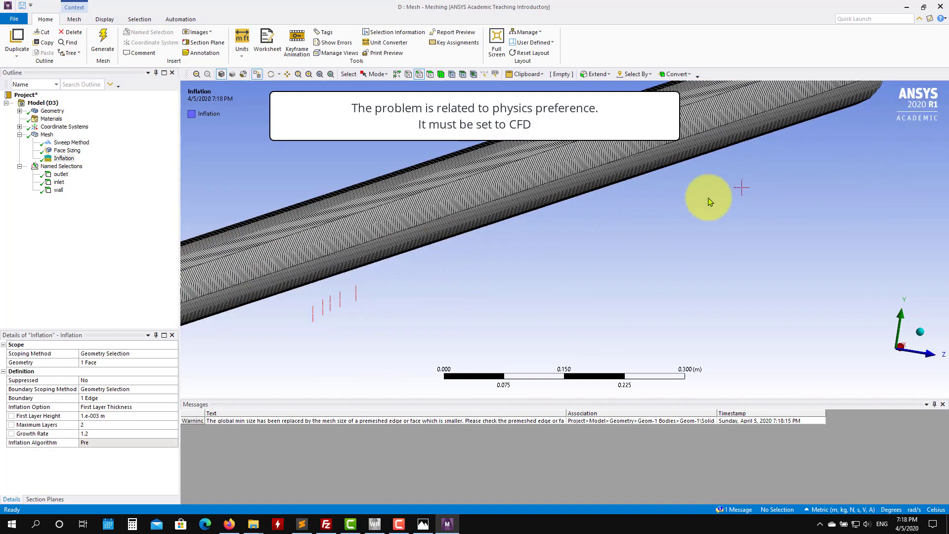
{"action": "middle_click_drag", "start_coordinate": [709, 201], "coordinate": [667, 237]}
Step: Set the Sweep Method's free face mesh type to All Tri and generate the mesh
{"action": "left_click", "coordinate": [67, 151]}
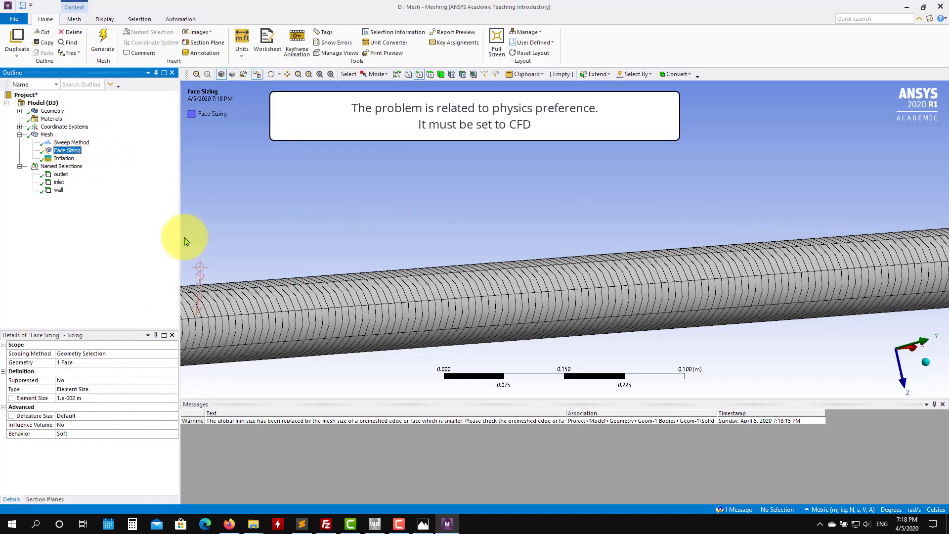
{"action": "left_click", "coordinate": [71, 143]}
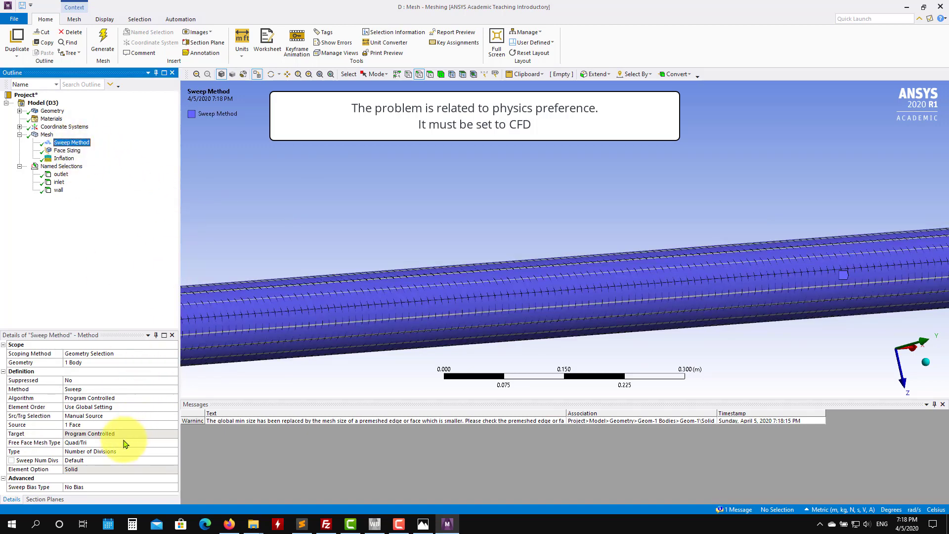
{"action": "left_click", "coordinate": [160, 442]}
{"action": "left_click", "coordinate": [174, 445]}
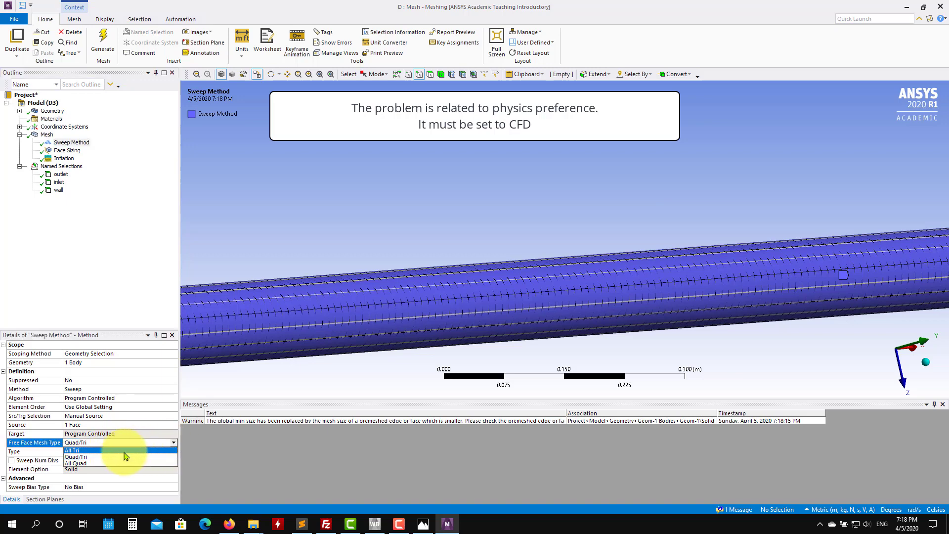
{"action": "left_click", "coordinate": [125, 457]}
{"action": "left_click", "coordinate": [105, 40]}
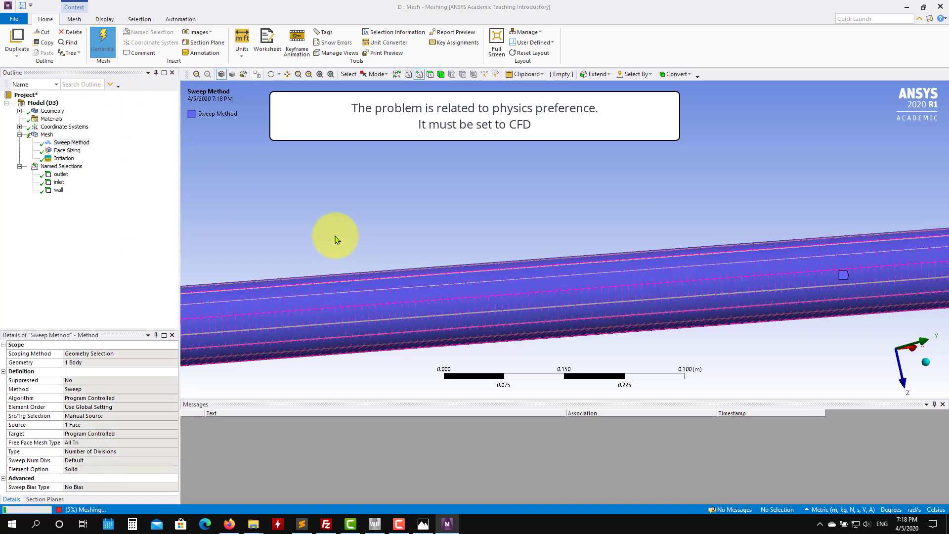
Step: Suppress the Inflation control
{"action": "middle_click_drag", "start_coordinate": [253, 251], "coordinate": [809, 168], "text": "ctrl"}
{"action": "middle_click_drag", "start_coordinate": [318, 257], "coordinate": [764, 254], "text": "ctrl"}
{"action": "middle_click_drag", "start_coordinate": [676, 274], "coordinate": [508, 322], "text": "ctrl"}
{"action": "scroll", "coordinate": [511, 325], "scroll_direction": "up", "scroll_amount": 2}
{"action": "left_click", "coordinate": [61, 159]}
{"action": "right_click", "coordinate": [61, 160]}
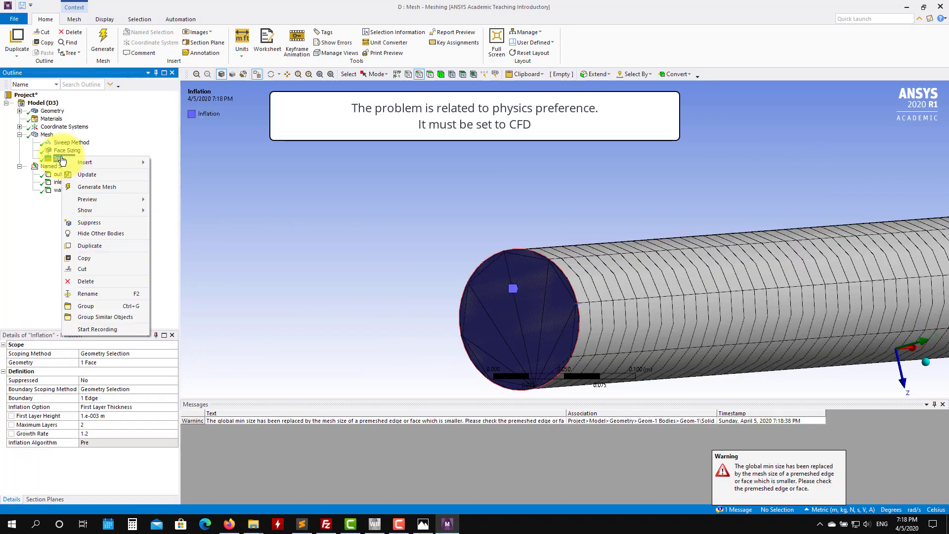
{"action": "left_click", "coordinate": [89, 222]}
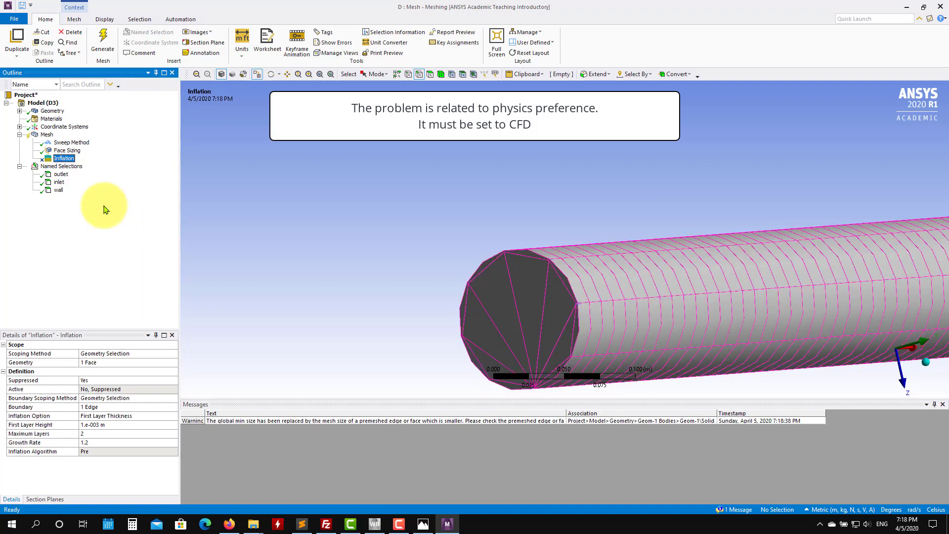
Step: Generate the mesh with the Inflation control suppressed
{"action": "left_click", "coordinate": [46, 134]}
{"action": "right_click", "coordinate": [46, 134]}
{"action": "left_click", "coordinate": [101, 40]}
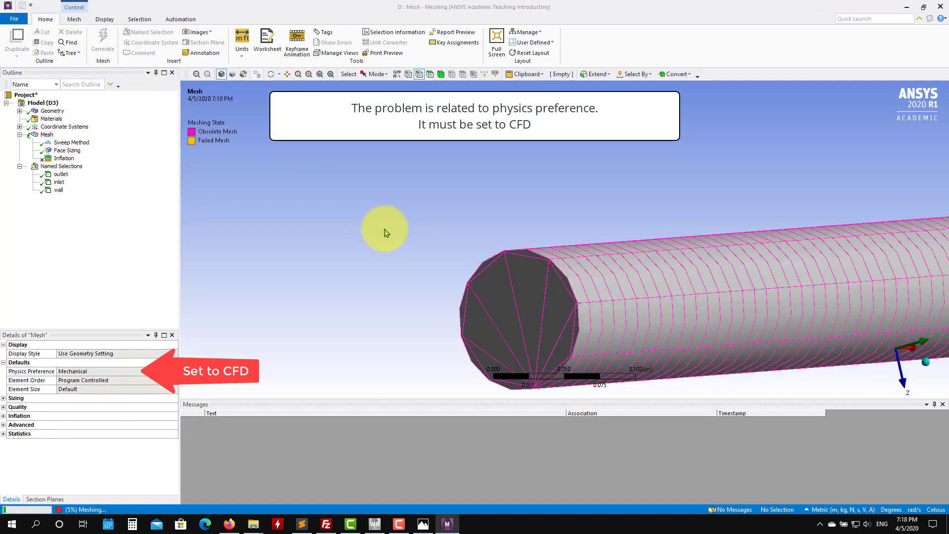
{"action": "middle_click_drag", "start_coordinate": [386, 232], "coordinate": [346, 313]}
{"action": "left_click", "coordinate": [87, 150]}
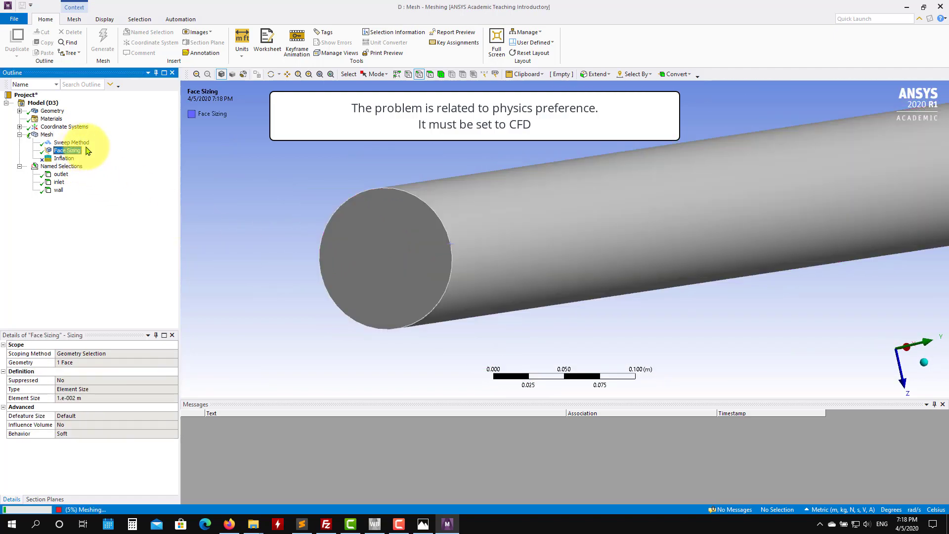
{"action": "left_click", "coordinate": [69, 142]}
{"action": "left_click", "coordinate": [74, 150]}
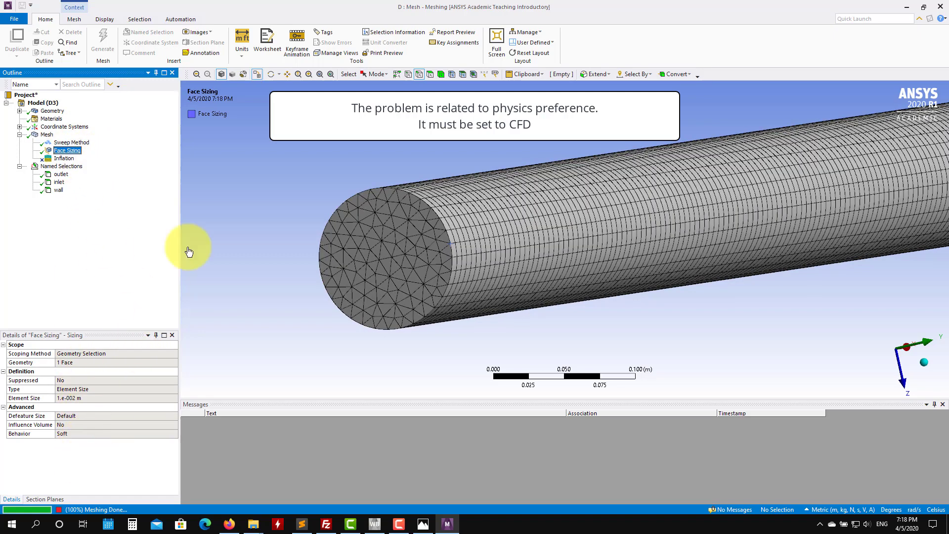
Step: Unsuppress the Inflation control and regenerate the mesh
{"action": "left_click", "coordinate": [71, 159]}
{"action": "right_click", "coordinate": [72, 159]}
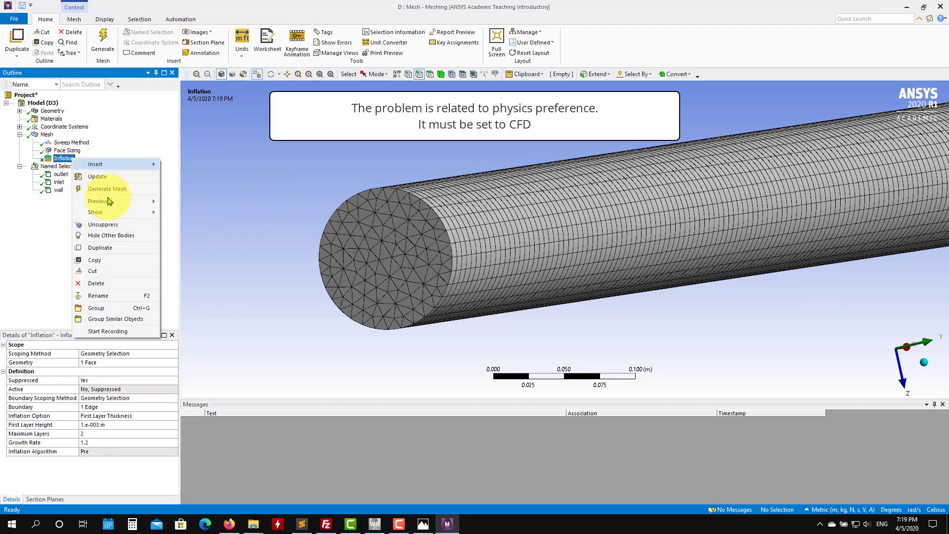
{"action": "left_click", "coordinate": [106, 224]}
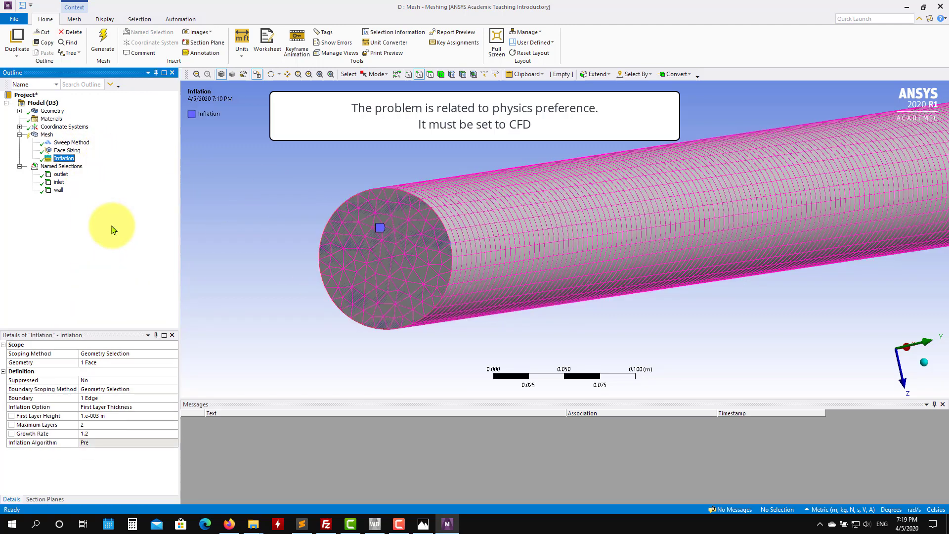
{"action": "left_click", "coordinate": [102, 42]}
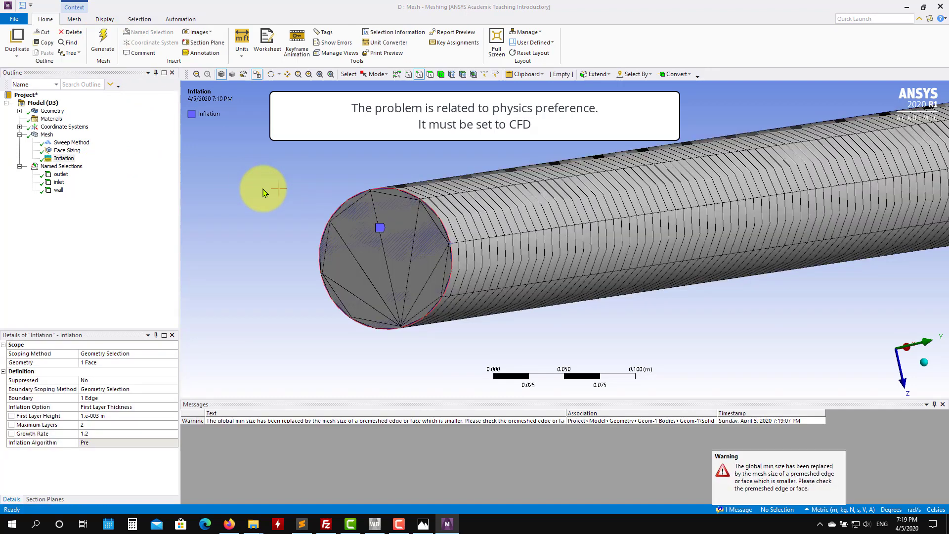
Step: Delete the Inflation control from the mesh tree
{"action": "right_click", "coordinate": [64, 158]}
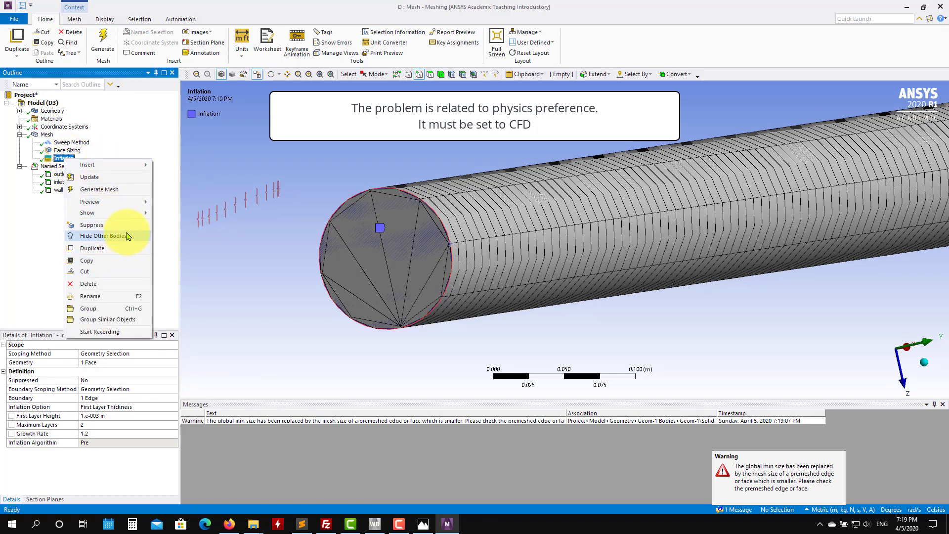
{"action": "left_click", "coordinate": [121, 284]}
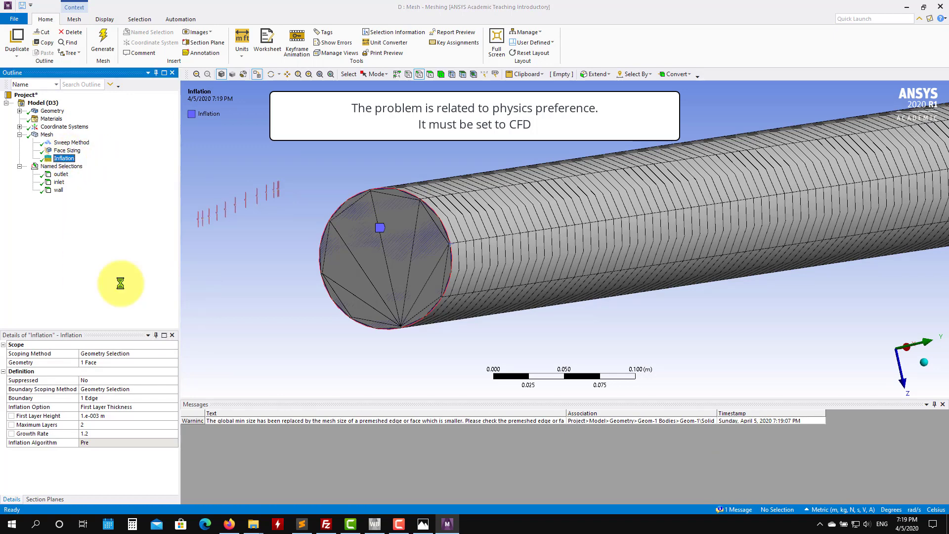
{"action": "left_click", "coordinate": [478, 298]}
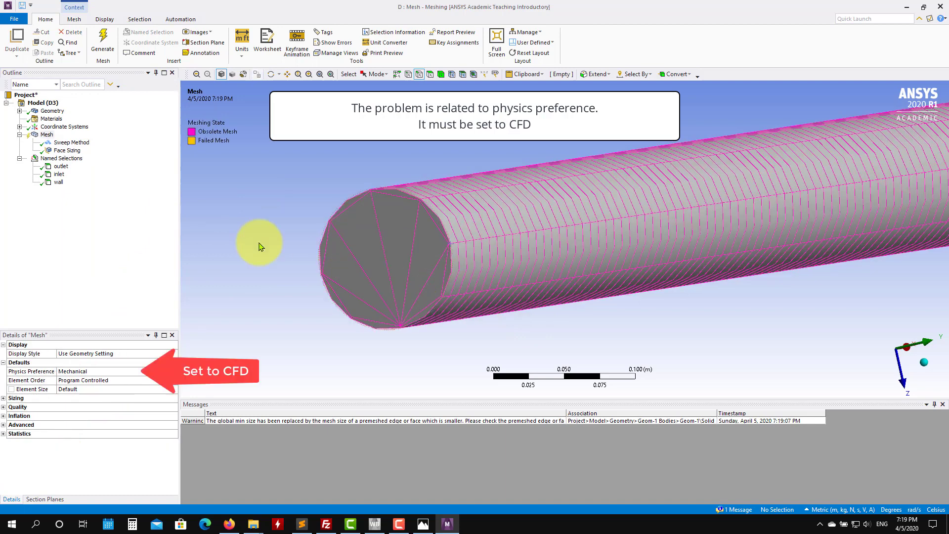
Step: Set the Sweep Method's Src/Trg Selection to Manual Source and Target
{"action": "left_click", "coordinate": [71, 142]}
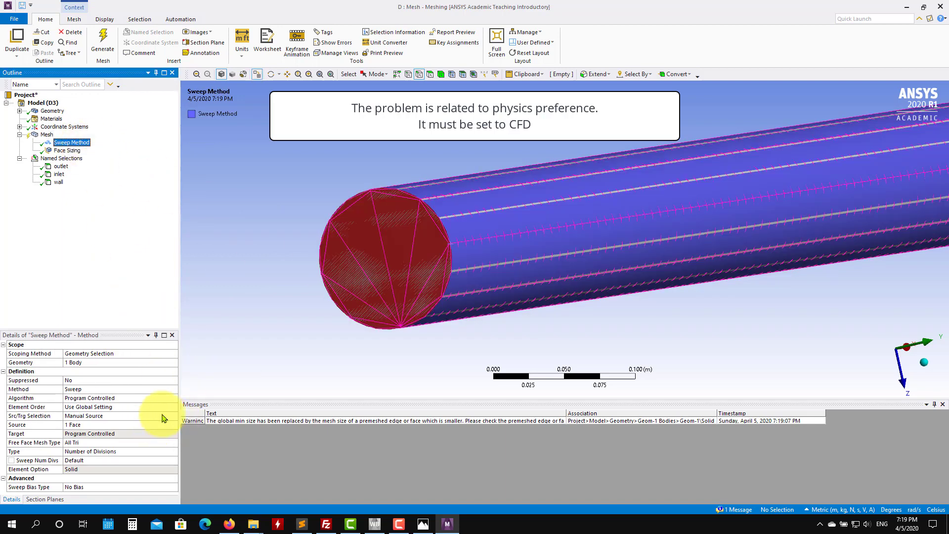
{"action": "left_click", "coordinate": [173, 417]}
{"action": "left_click", "coordinate": [147, 438]}
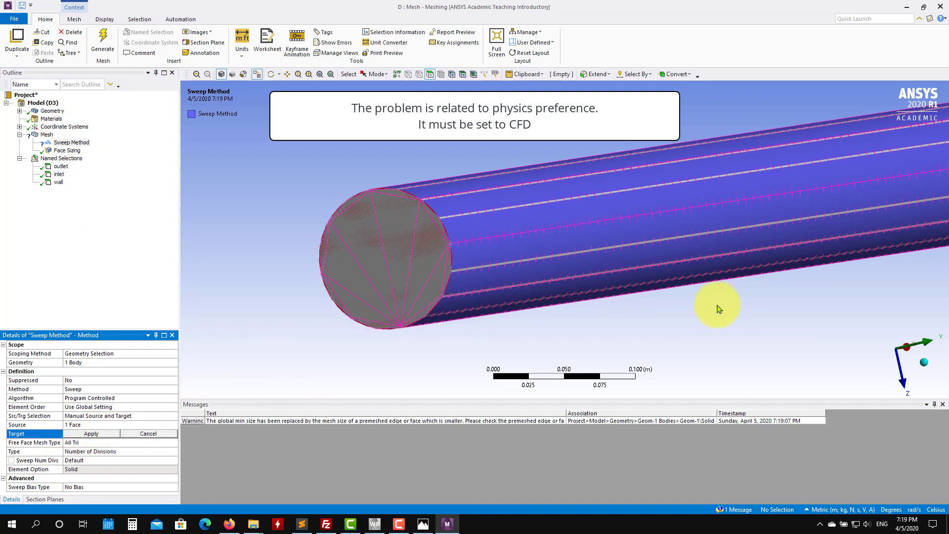
Step: Assign the pipe's far end face as the Sweep Method's target
{"action": "middle_click_drag", "start_coordinate": [683, 260], "coordinate": [395, 262], "text": "ctrl"}
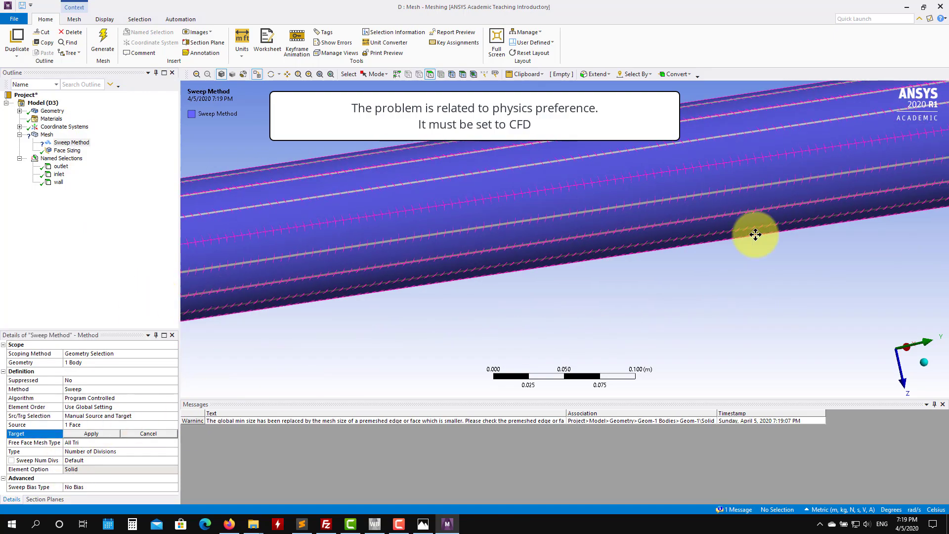
{"action": "mouse_move", "coordinate": [756, 235]}
{"action": "middle_mouse_down", "text": "ctrl"}
{"action": "mouse_move", "coordinate": [469, 301]}
{"action": "mouse_move", "coordinate": [470, 259]}
{"action": "middle_mouse_up", "text": "ctrl"}
{"action": "middle_click_drag", "start_coordinate": [714, 251], "coordinate": [574, 252], "text": "ctrl"}
{"action": "scroll", "coordinate": [574, 252], "scroll_direction": "down", "scroll_amount": 7}
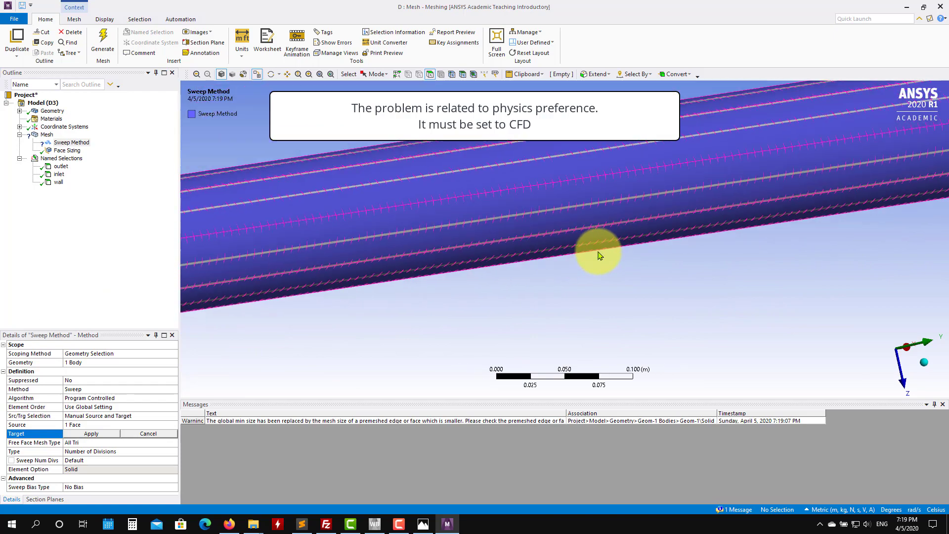
{"action": "middle_click_drag", "start_coordinate": [806, 257], "coordinate": [430, 321], "text": "ctrl"}
{"action": "middle_click_drag", "start_coordinate": [574, 290], "coordinate": [245, 347], "text": "ctrl"}
{"action": "middle_click_drag", "start_coordinate": [583, 238], "coordinate": [511, 282]}
{"action": "middle_click_drag", "start_coordinate": [535, 248], "coordinate": [394, 313], "text": "ctrl"}
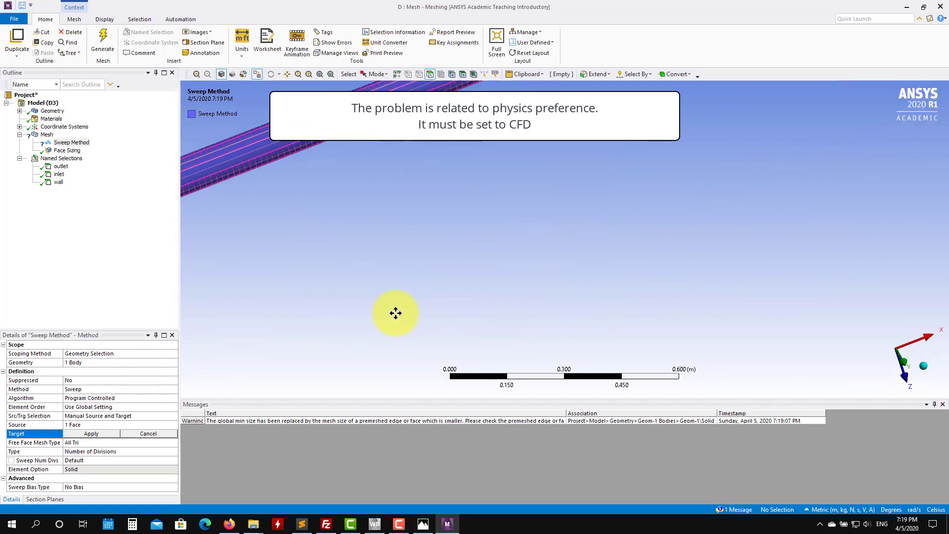
{"action": "mouse_move", "coordinate": [511, 215]}
{"action": "middle_mouse_down", "text": "ctrl"}
{"action": "mouse_move", "coordinate": [468, 324]}
{"action": "mouse_move", "coordinate": [464, 384]}
{"action": "middle_mouse_up", "text": "ctrl"}
{"action": "middle_click_drag", "start_coordinate": [426, 312], "coordinate": [381, 339]}
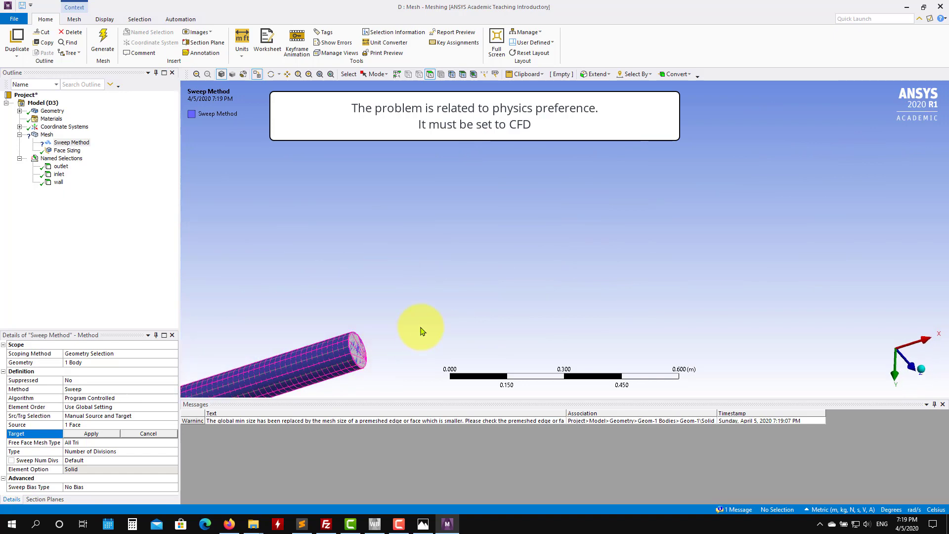
{"action": "left_click_drag", "start_coordinate": [441, 317], "coordinate": [716, 223], "text": "ctrl"}
{"action": "scroll", "coordinate": [672, 306], "scroll_direction": "up", "scroll_amount": 5}
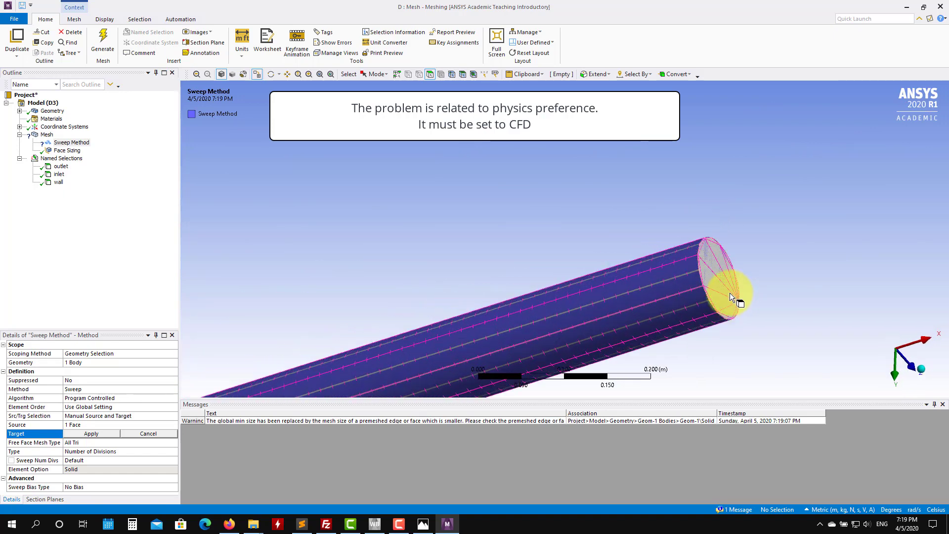
{"action": "left_click", "coordinate": [730, 293]}
{"action": "left_click", "coordinate": [92, 433]}
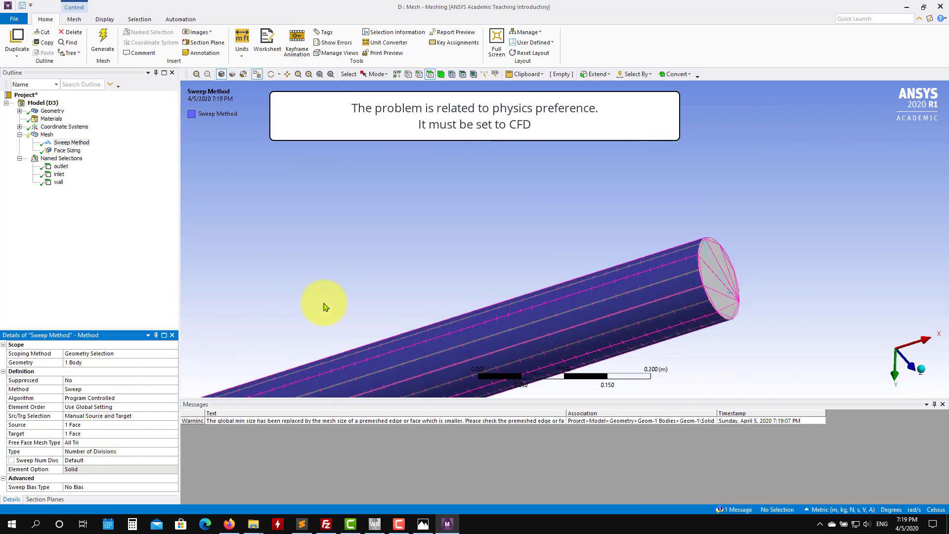
Step: Generate the swept mesh and inspect the pipe's end face
{"action": "left_click", "coordinate": [103, 40]}
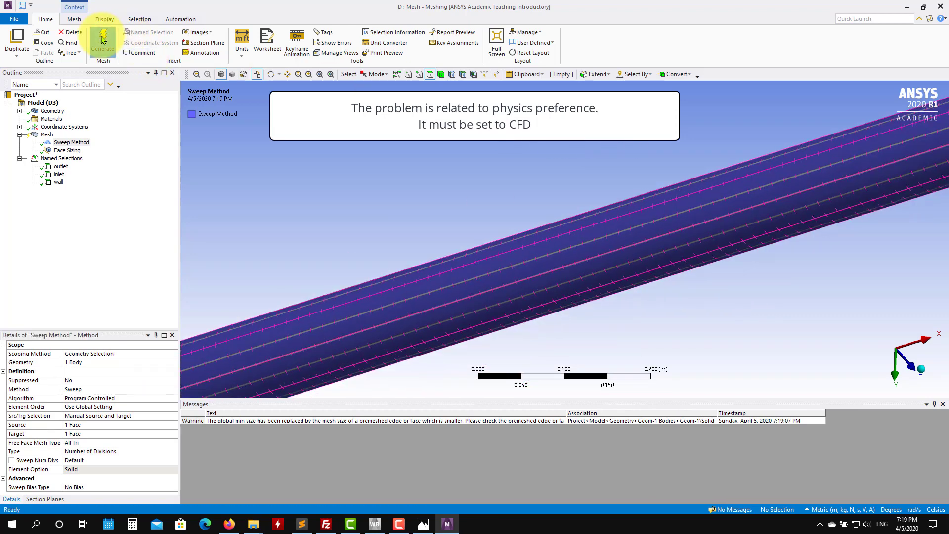
{"action": "scroll", "coordinate": [347, 283], "scroll_direction": "up", "scroll_amount": 4}
{"action": "scroll", "coordinate": [347, 283], "scroll_direction": "down", "scroll_amount": 2}
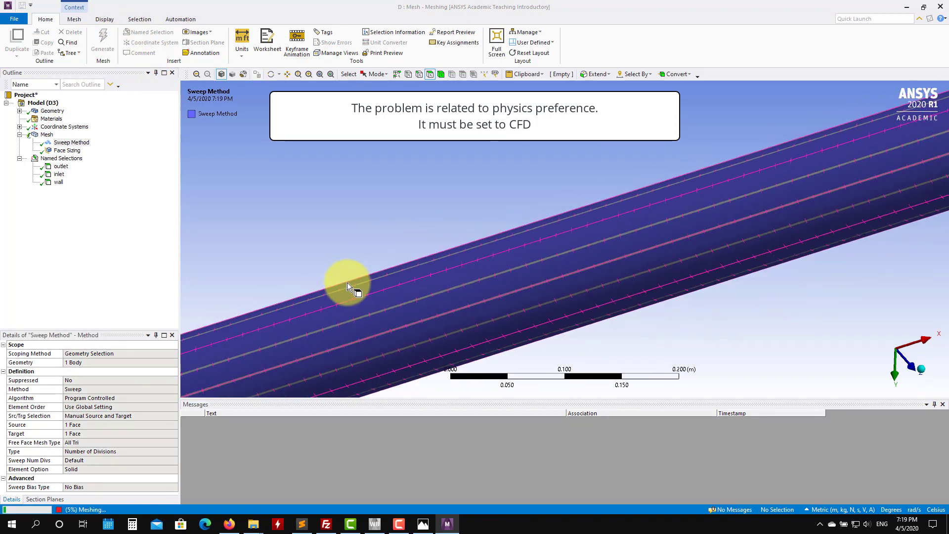
{"action": "scroll", "coordinate": [346, 285], "scroll_direction": "down", "scroll_amount": 4}
{"action": "middle_click_drag", "start_coordinate": [317, 296], "coordinate": [539, 267]}
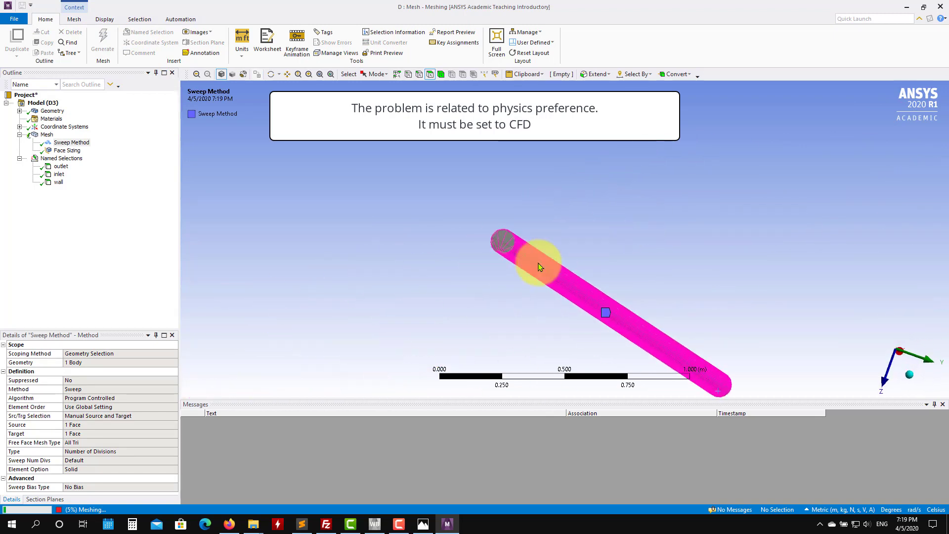
{"action": "scroll", "coordinate": [456, 265], "scroll_direction": "up", "scroll_amount": 5}
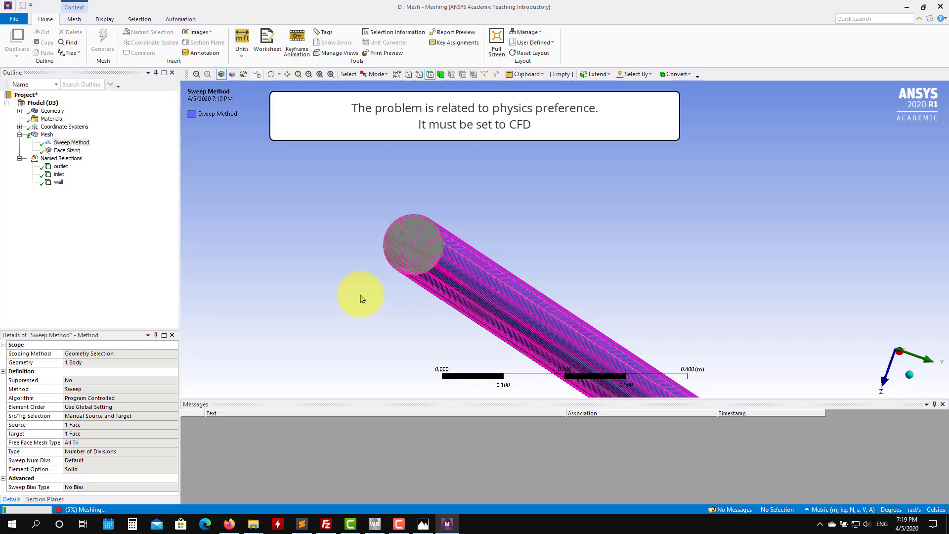
{"action": "scroll", "coordinate": [348, 280], "scroll_direction": "up", "scroll_amount": 3}
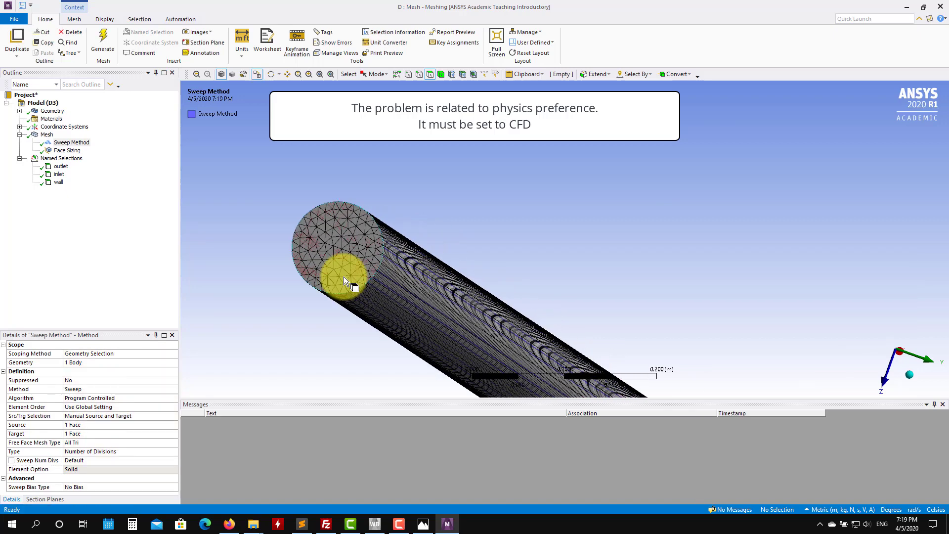
{"action": "middle_click_drag", "start_coordinate": [252, 281], "coordinate": [390, 204], "text": "ctrl"}
Step: Insert a new Inflation control scoped to the pipe's end face with its circular edge as boundary
{"action": "right_click", "coordinate": [53, 136]}
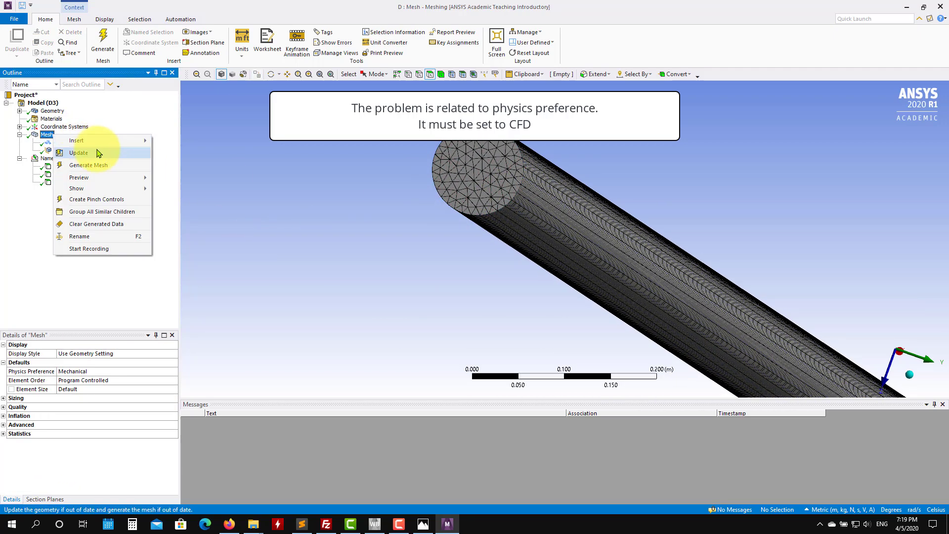
{"action": "mouse_move", "coordinate": [106, 140]}
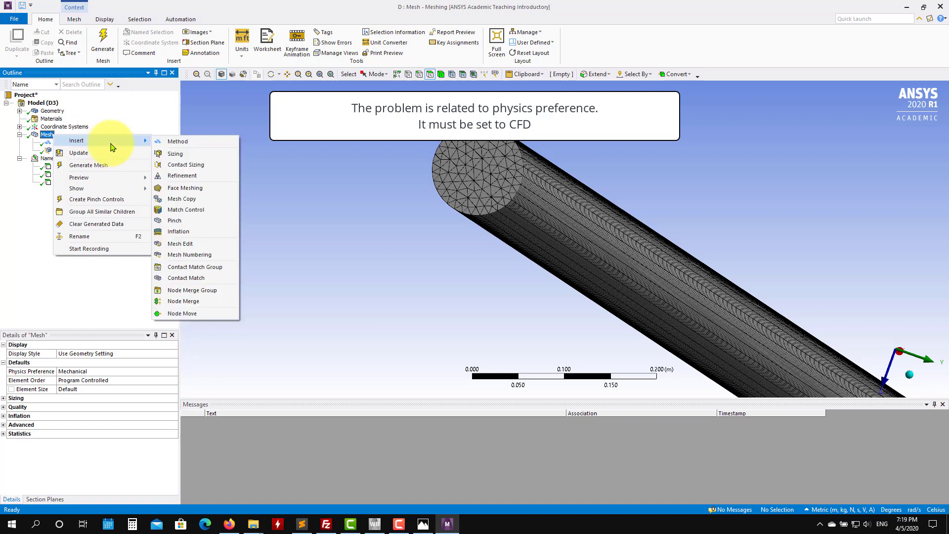
{"action": "left_click", "coordinate": [179, 231]}
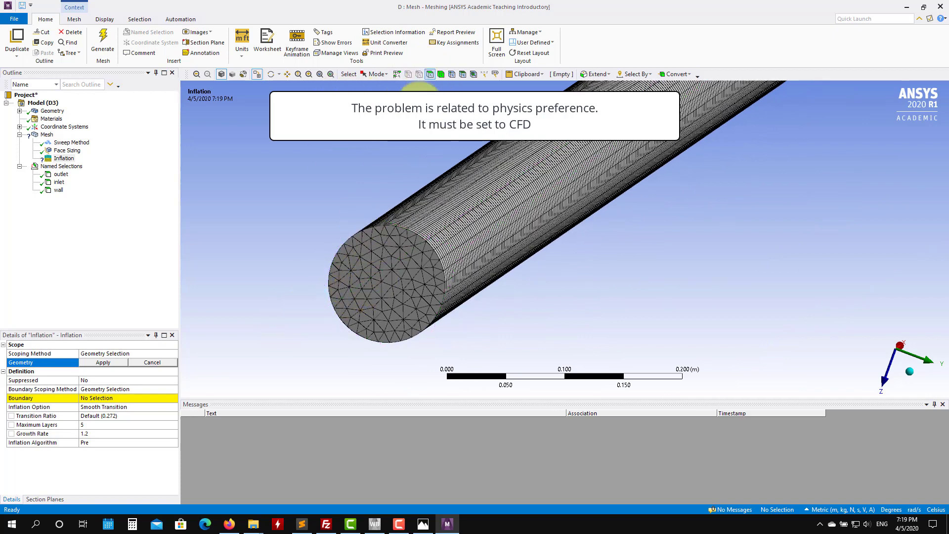
{"action": "left_click", "coordinate": [394, 262]}
{"action": "left_click", "coordinate": [104, 362]}
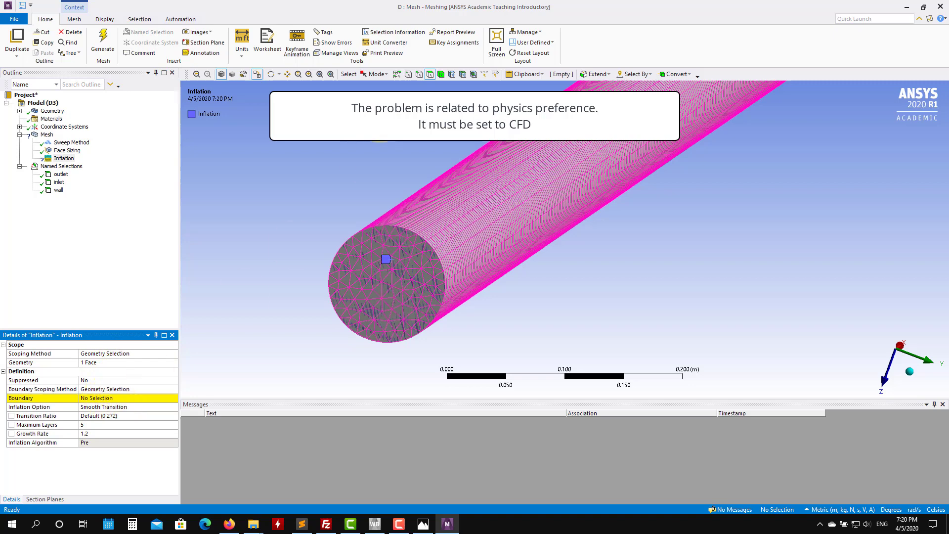
{"action": "left_click", "coordinate": [407, 228]}
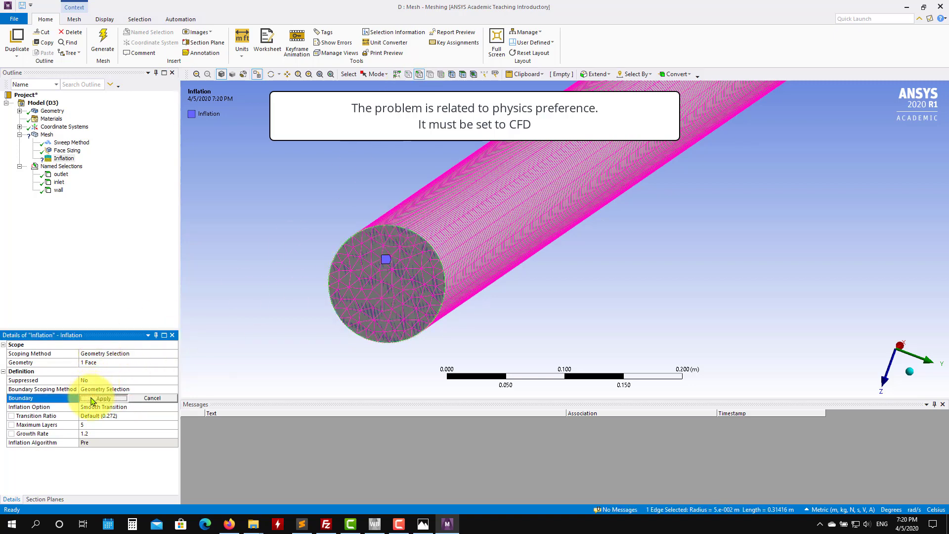
{"action": "left_click", "coordinate": [92, 397]}
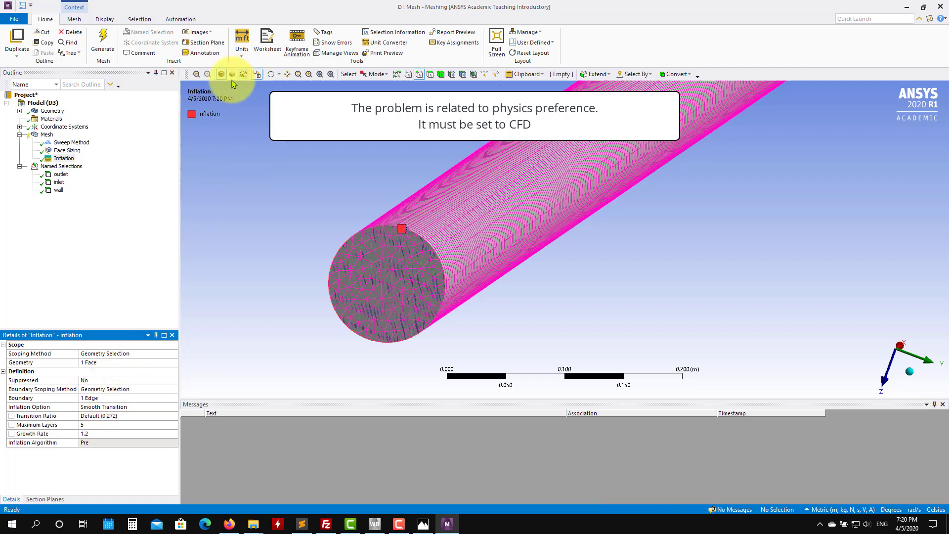
Step: Generate the mesh with the new inflation layers
{"action": "left_click", "coordinate": [102, 42]}
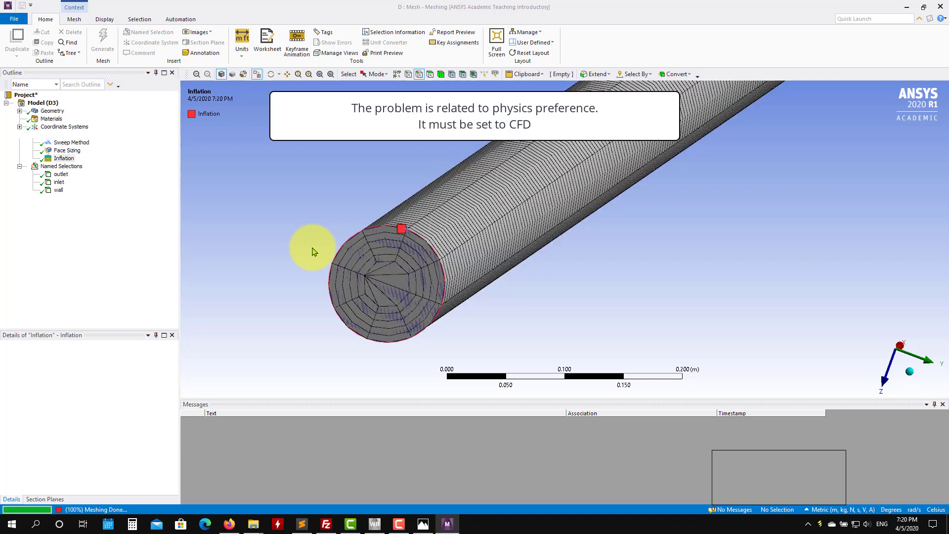
{"action": "scroll", "coordinate": [405, 335], "scroll_direction": "up", "scroll_amount": 1}
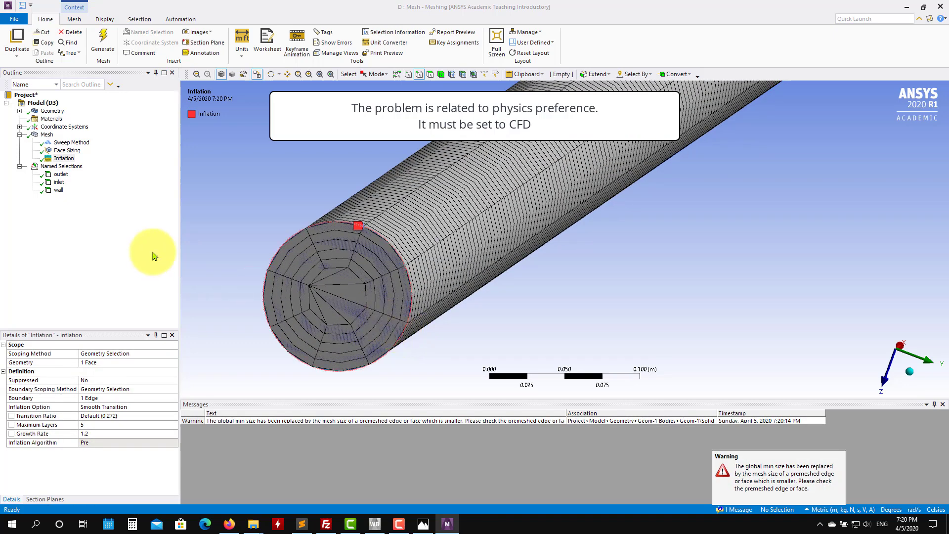
{"action": "middle_click_drag", "start_coordinate": [365, 291], "coordinate": [428, 293], "text": "ctrl"}
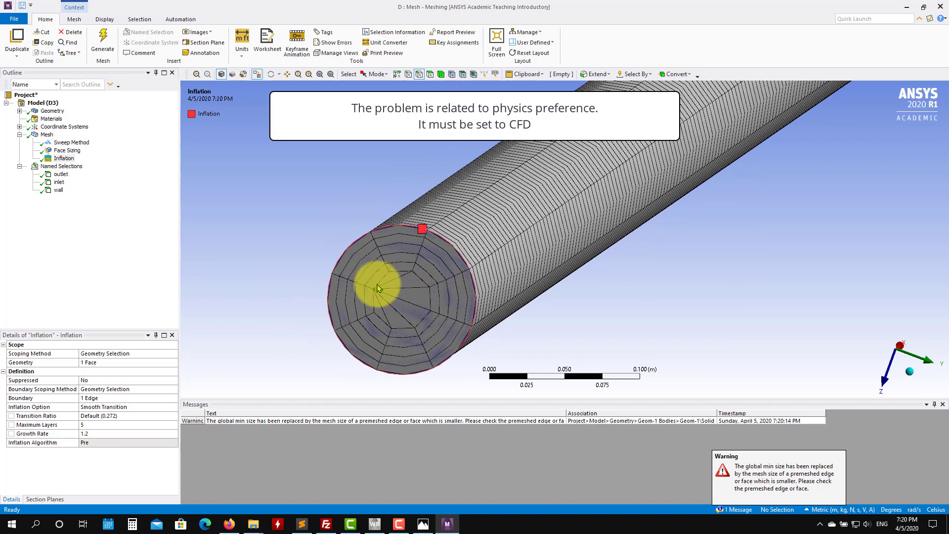
Step: Set the mesh's physics preference to CFD and regenerate the mesh
{"action": "left_click", "coordinate": [47, 135]}
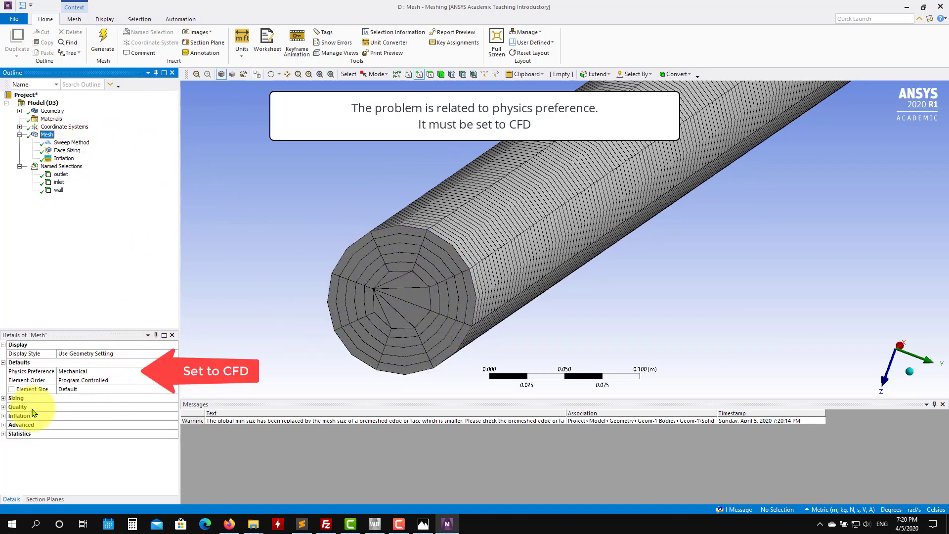
{"action": "left_click", "coordinate": [4, 398]}
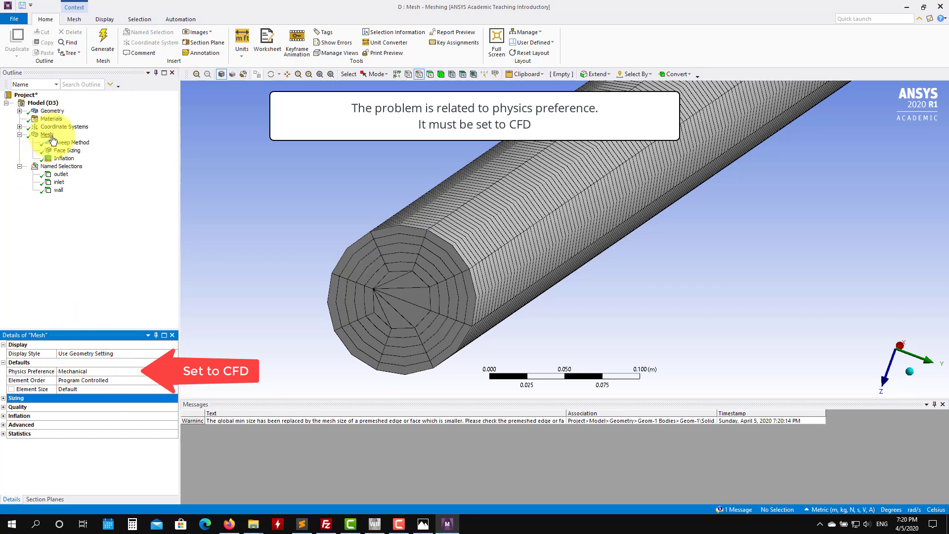
{"action": "left_click", "coordinate": [126, 371]}
{"action": "left_click", "coordinate": [173, 371]}
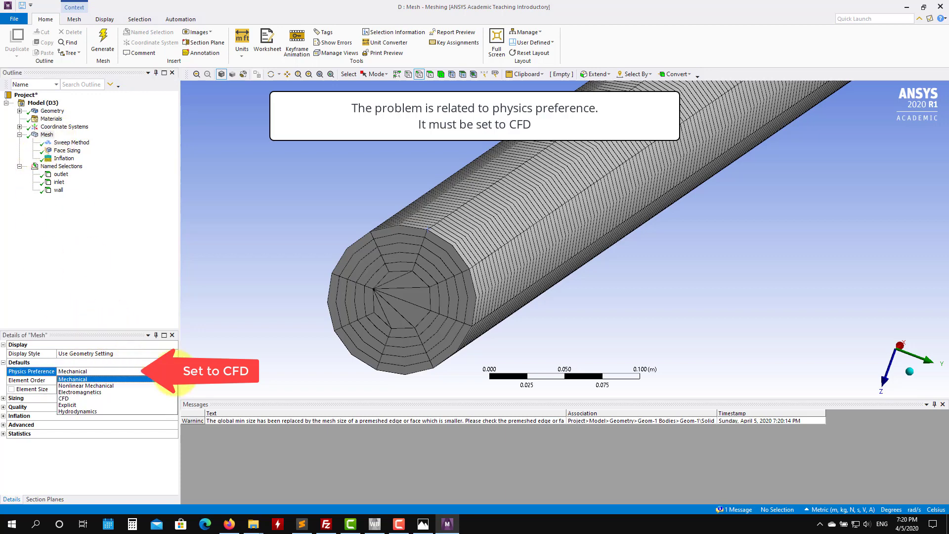
{"action": "left_click", "coordinate": [81, 398]}
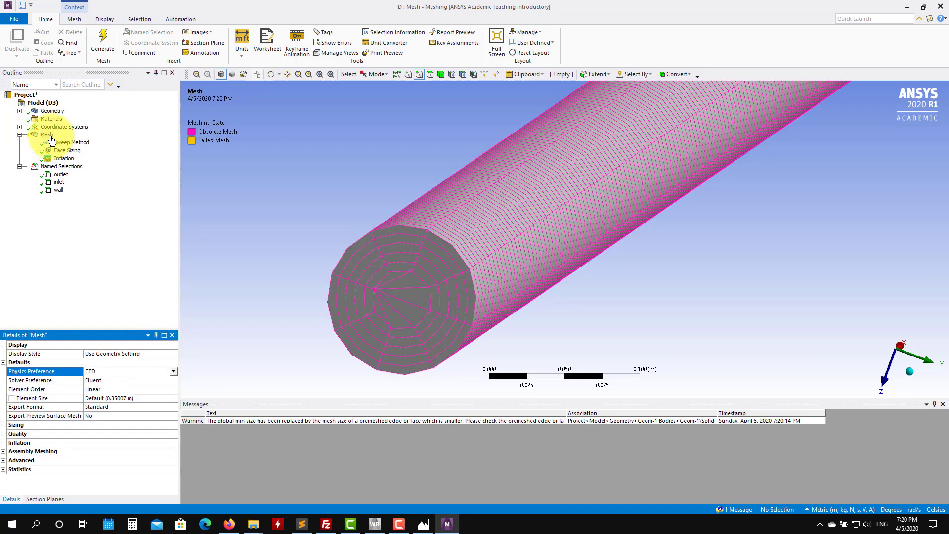
{"action": "left_click", "coordinate": [103, 42]}
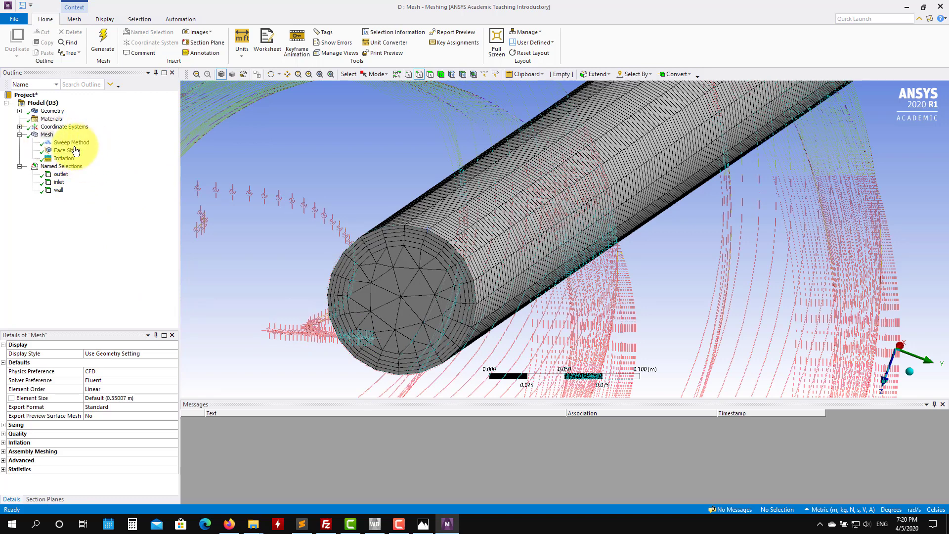
Step: Set the Sweep Method's free face mesh type to All Quad and regenerate the mesh
{"action": "left_click", "coordinate": [47, 134]}
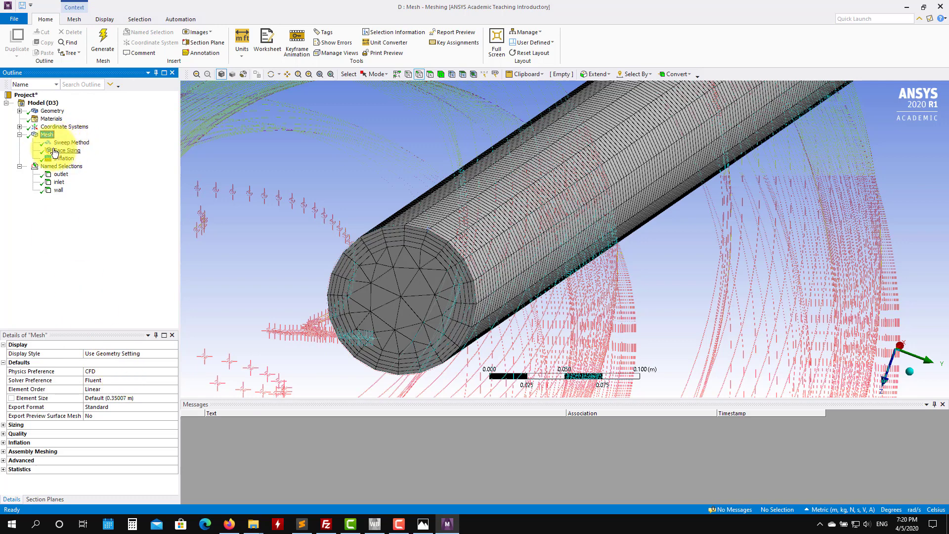
{"action": "left_click", "coordinate": [73, 143]}
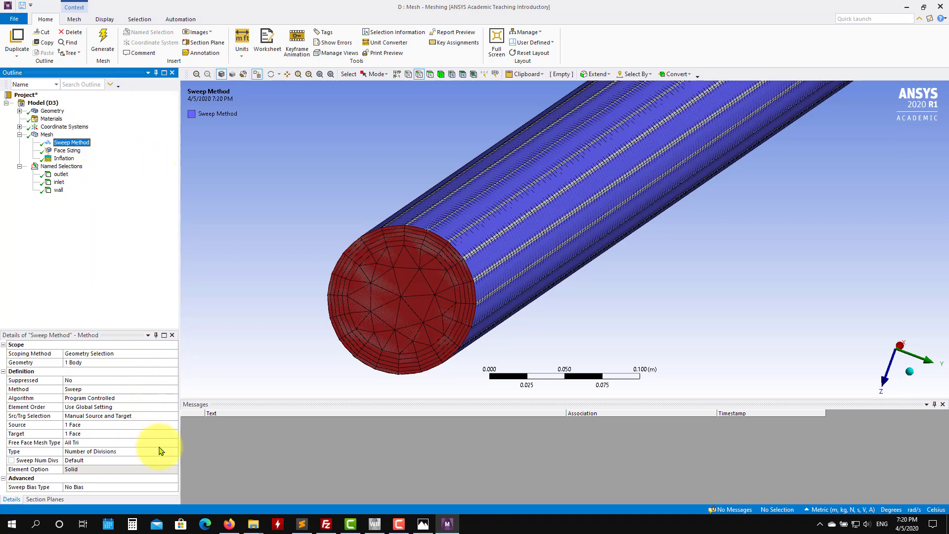
{"action": "left_click", "coordinate": [174, 443]}
{"action": "left_click", "coordinate": [174, 444]}
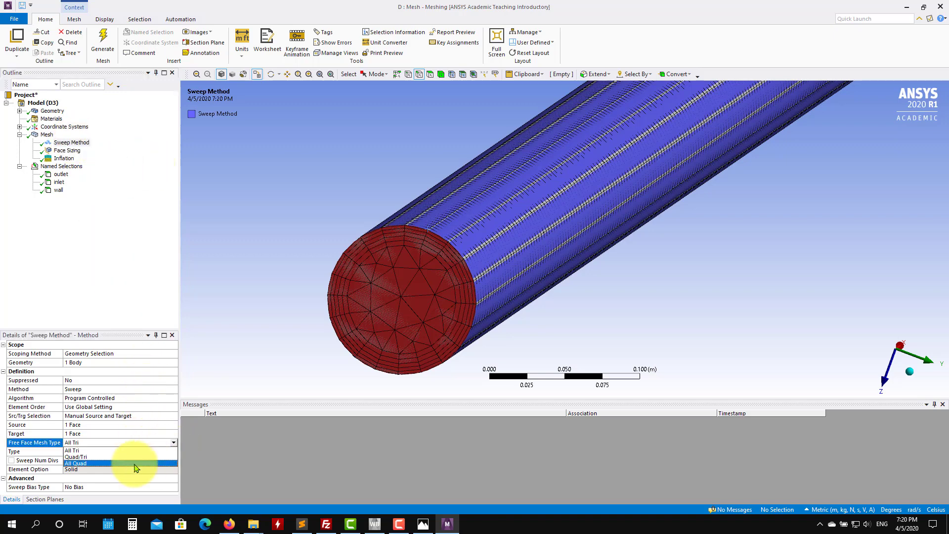
{"action": "left_click", "coordinate": [137, 463]}
{"action": "left_click", "coordinate": [101, 42]}
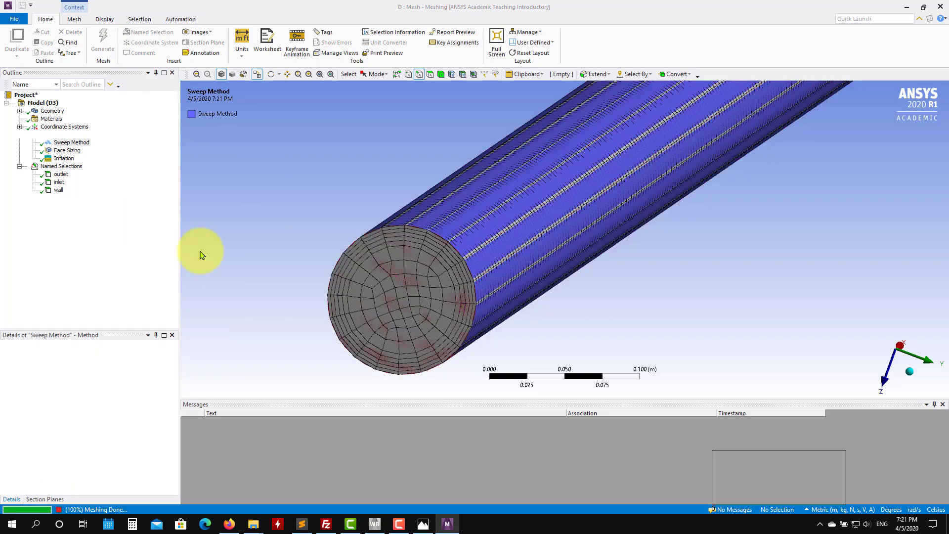
Step: Set the Inflation control's maximum layers to 10 and regenerate the mesh
{"action": "left_click", "coordinate": [73, 160]}
{"action": "left_click", "coordinate": [81, 425]}
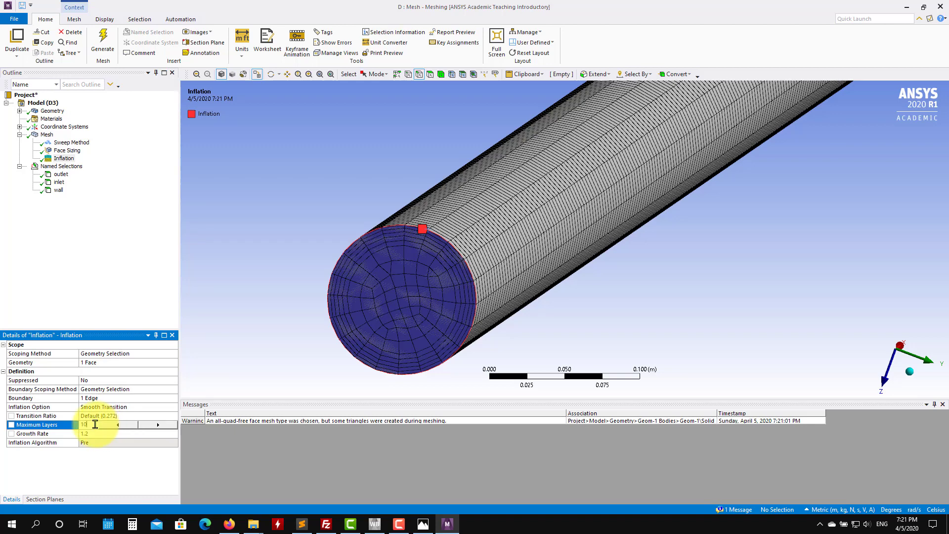
{"action": "key", "text": "Return"}
{"action": "left_click", "coordinate": [101, 49]}
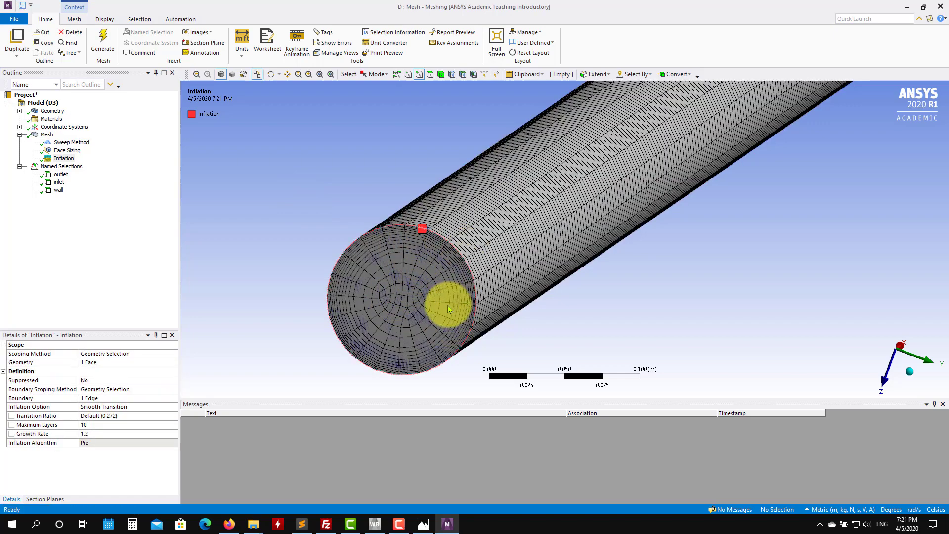
Step: Rotate and zoom around the pipe to inspect the regenerated mesh and sweep method
{"action": "scroll", "coordinate": [445, 306], "scroll_direction": "up", "scroll_amount": 1}
{"action": "scroll", "coordinate": [445, 306], "scroll_direction": "down", "scroll_amount": 4}
{"action": "middle_click_drag", "start_coordinate": [692, 229], "coordinate": [371, 359], "text": "ctrl"}
{"action": "scroll", "coordinate": [527, 267], "scroll_direction": "up", "scroll_amount": 3}
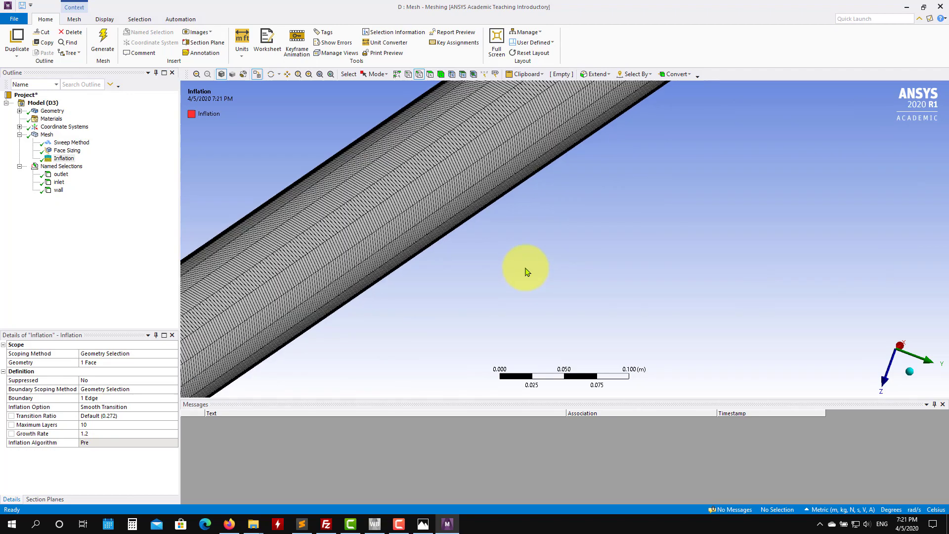
{"action": "scroll", "coordinate": [534, 246], "scroll_direction": "down", "scroll_amount": 2}
{"action": "middle_click_drag", "start_coordinate": [529, 272], "coordinate": [456, 201]}
{"action": "left_click", "coordinate": [74, 143]}
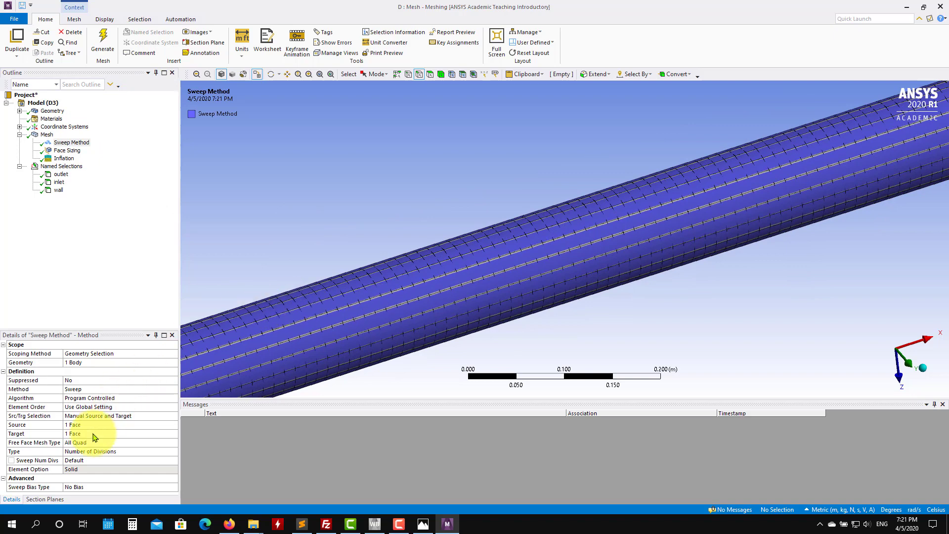
{"action": "middle_click_drag", "start_coordinate": [286, 349], "coordinate": [682, 158], "text": "ctrl"}
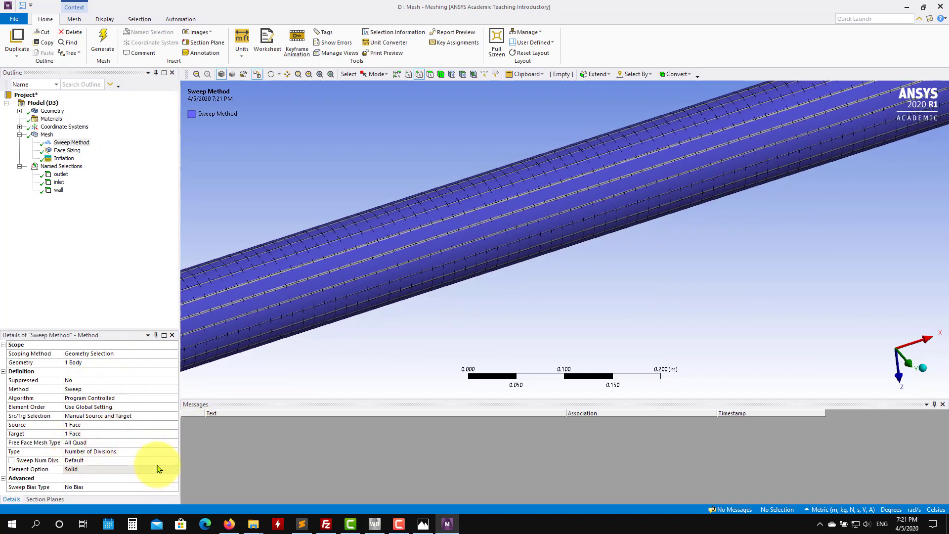
Step: Expand the mesh statistics to review the node and element counts
{"action": "left_click", "coordinate": [47, 135]}
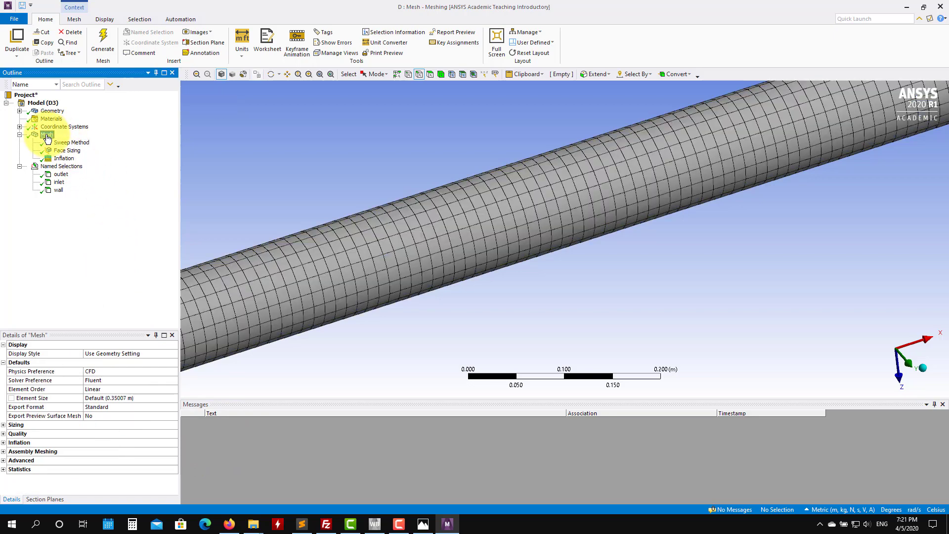
{"action": "left_click", "coordinate": [3, 470]}
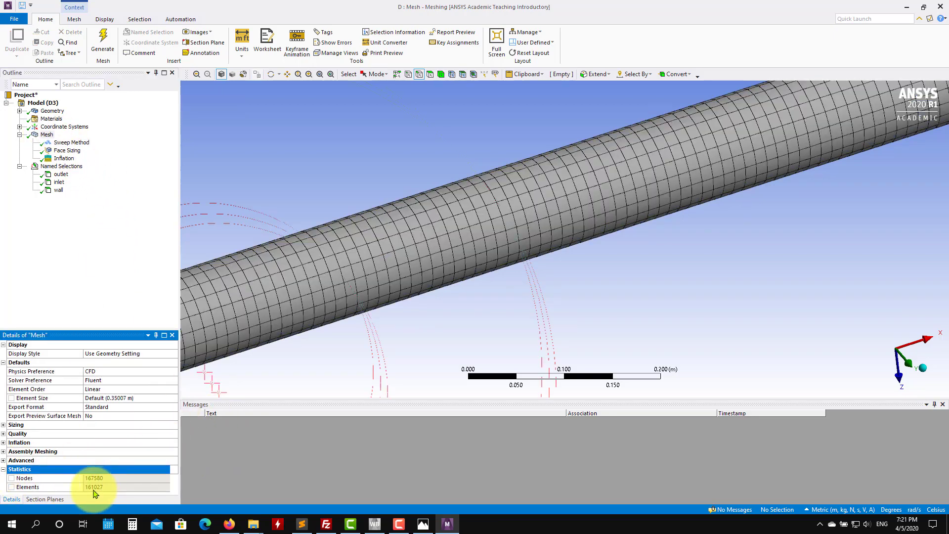
{"action": "scroll", "coordinate": [495, 306], "scroll_direction": "down", "scroll_amount": 6}
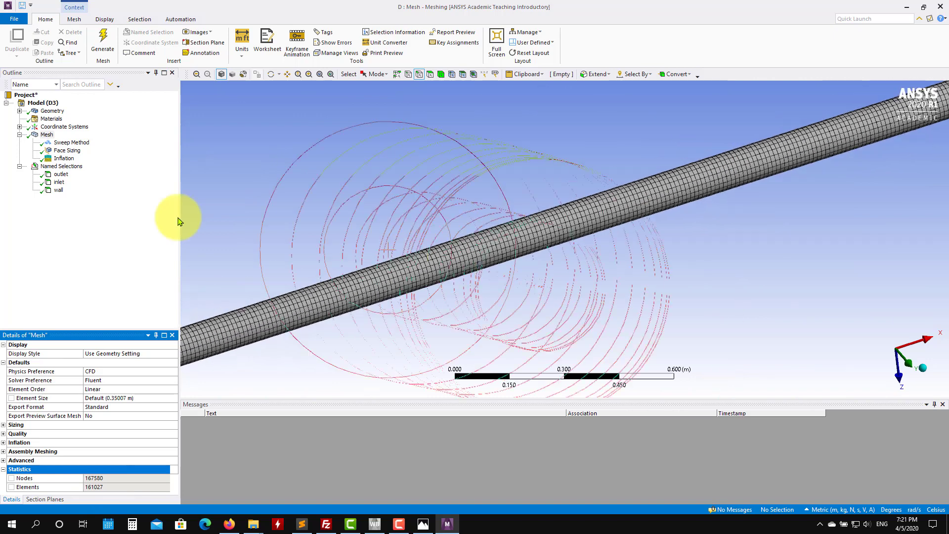
Step: Review the wall and outlet named selections and save the project
{"action": "left_click", "coordinate": [58, 190]}
{"action": "left_click", "coordinate": [61, 174]}
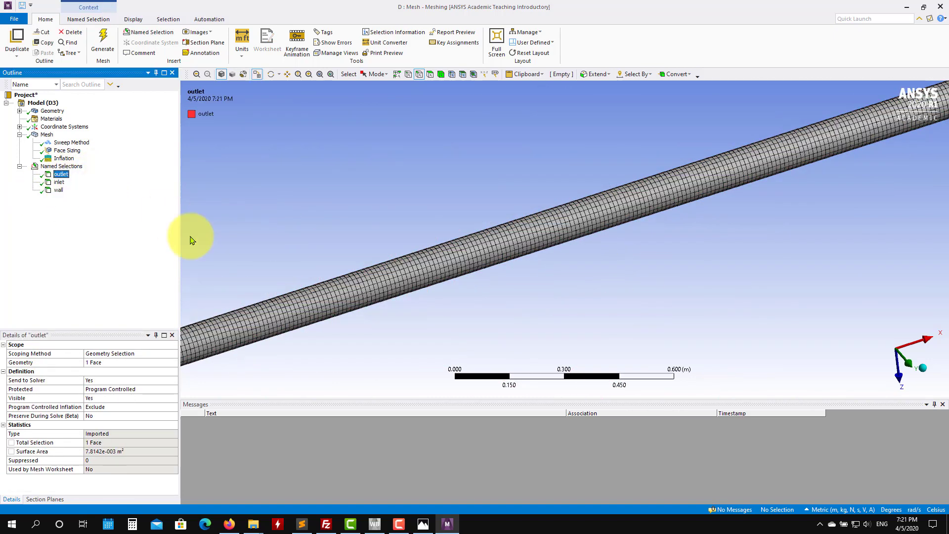
{"action": "key", "text": "ctrl+s"}
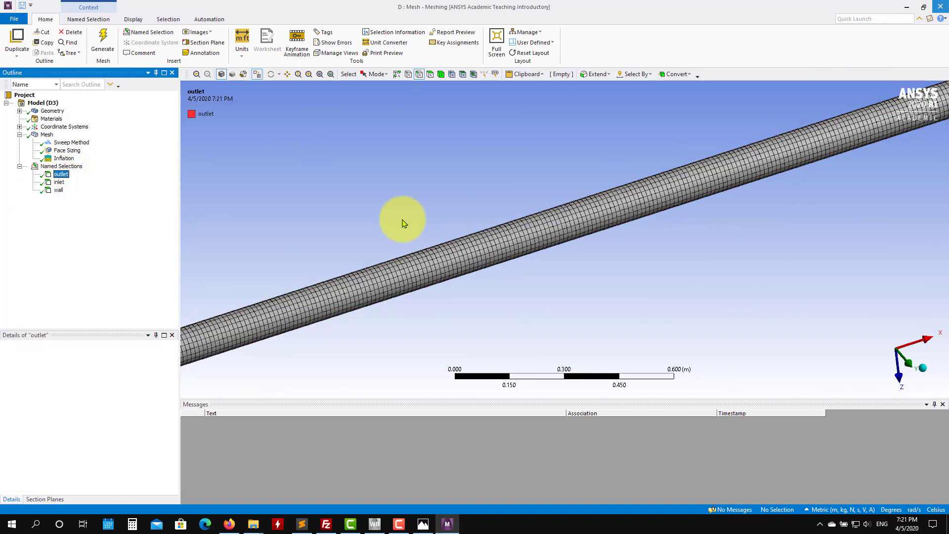
Step: Close the Meshing window and save the project in Workbench
{"action": "key", "text": "alt+F4"}
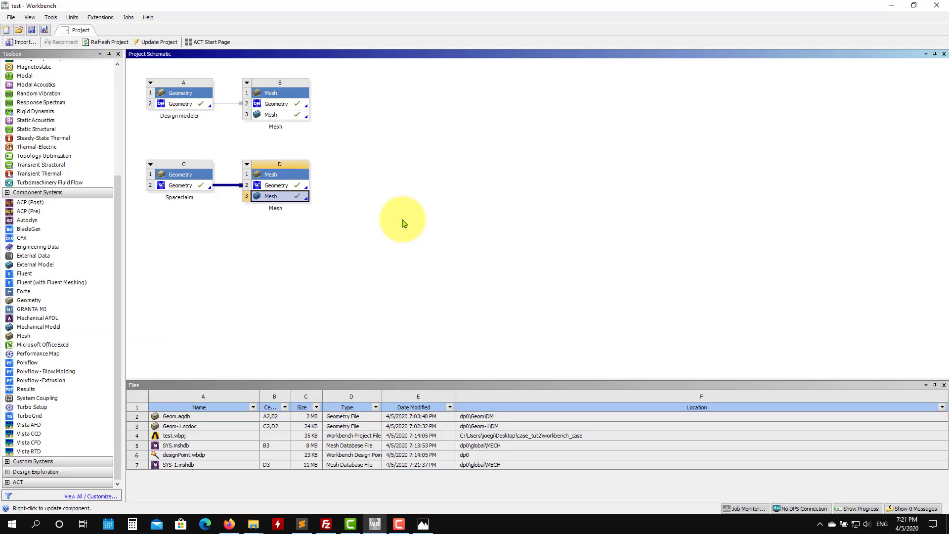
{"action": "left_click", "coordinate": [32, 31]}
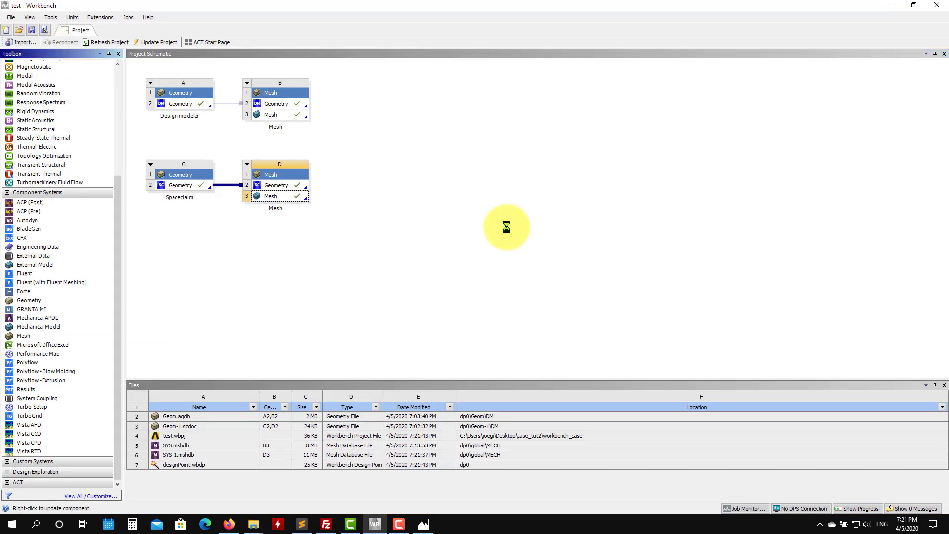